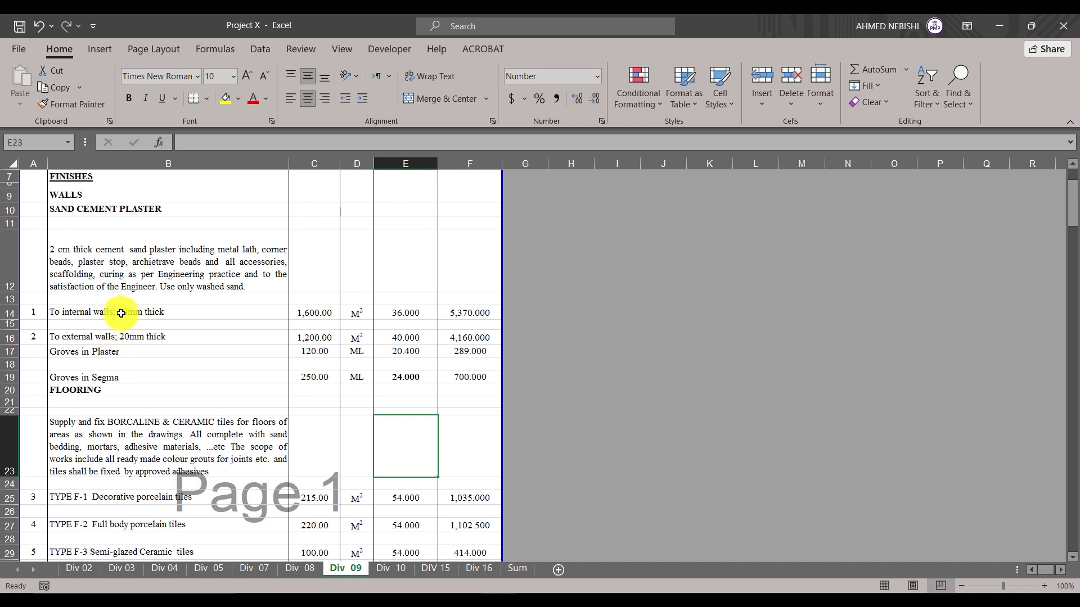
Step: Switch to Primavera P6, check the External Plaster activity and select Plaster Works (A1200) under Internal Works
left_click(494, 316)
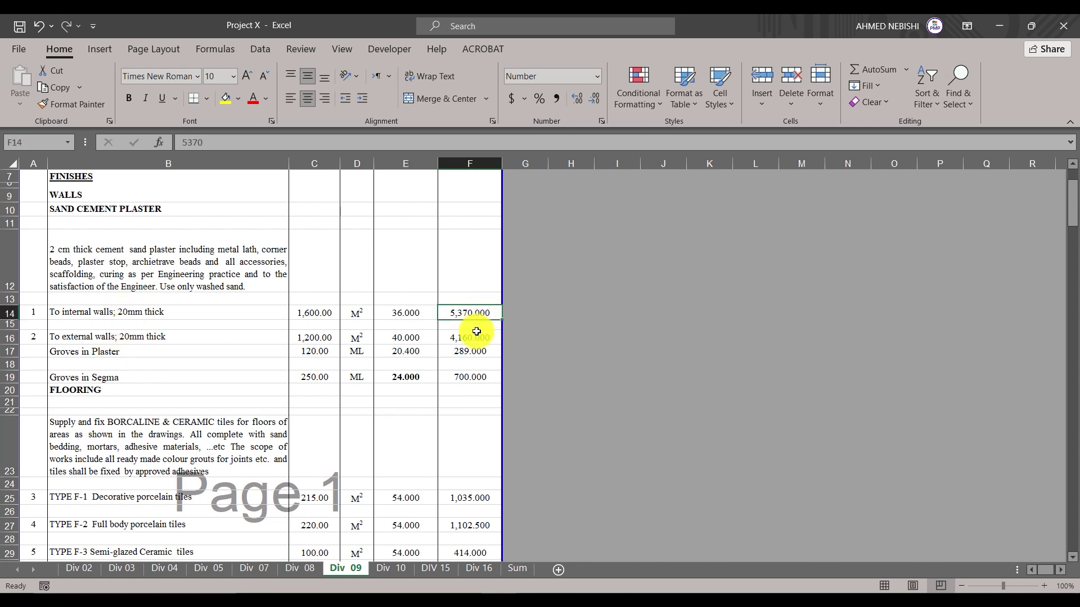
left_click(500, 604)
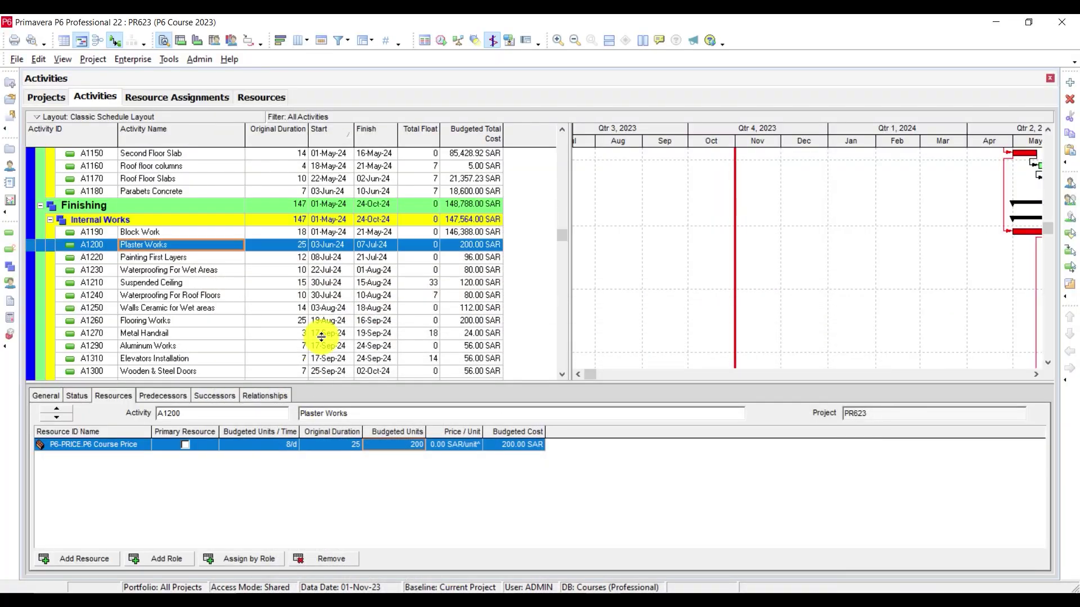
scroll(208, 321, "down", 1)
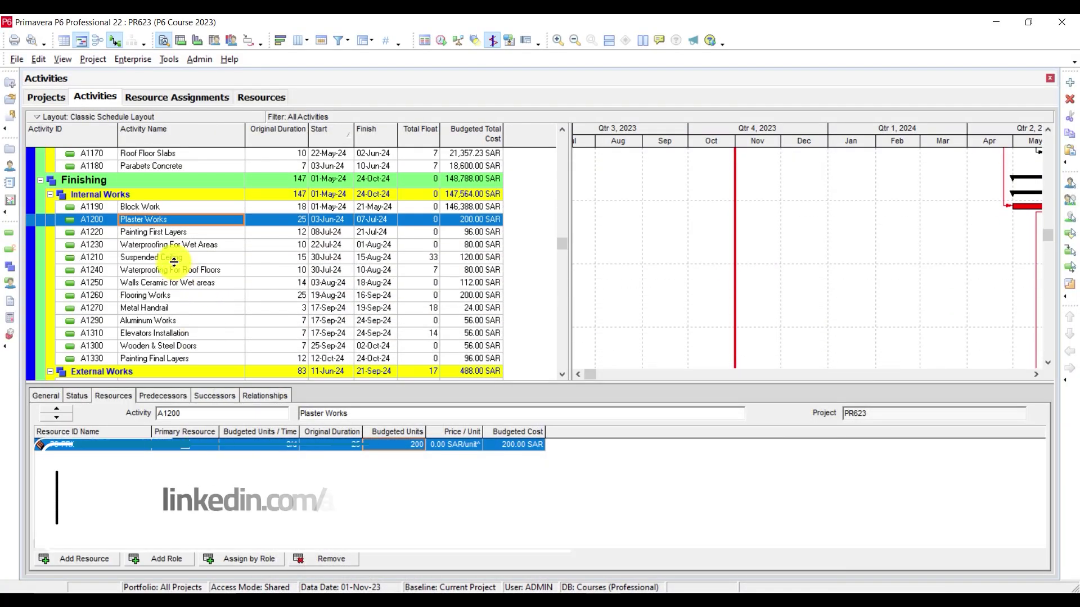
scroll(180, 262, "down", 2)
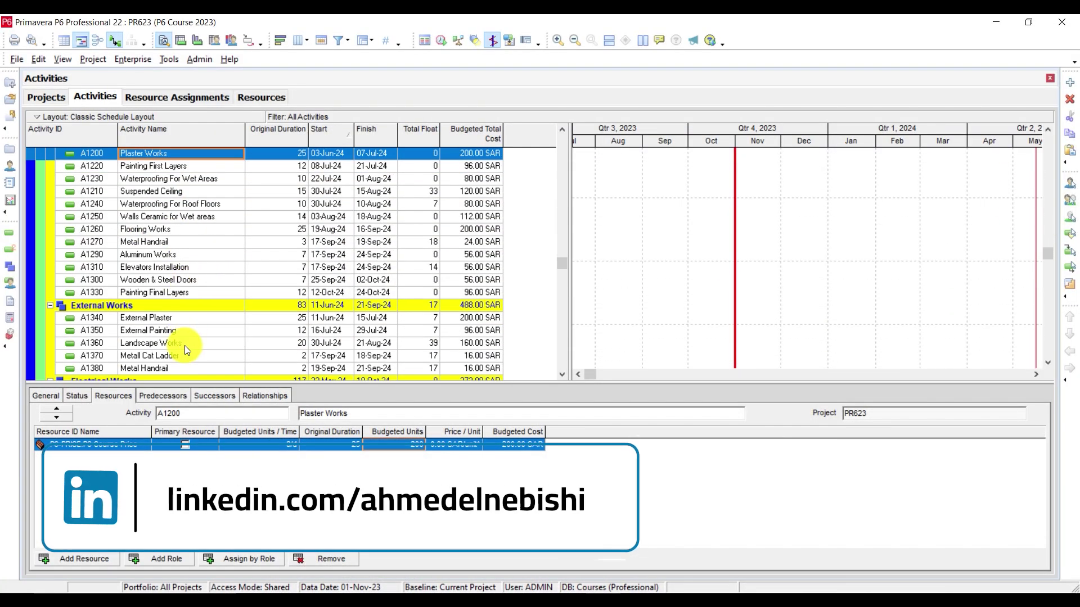
left_click(171, 317)
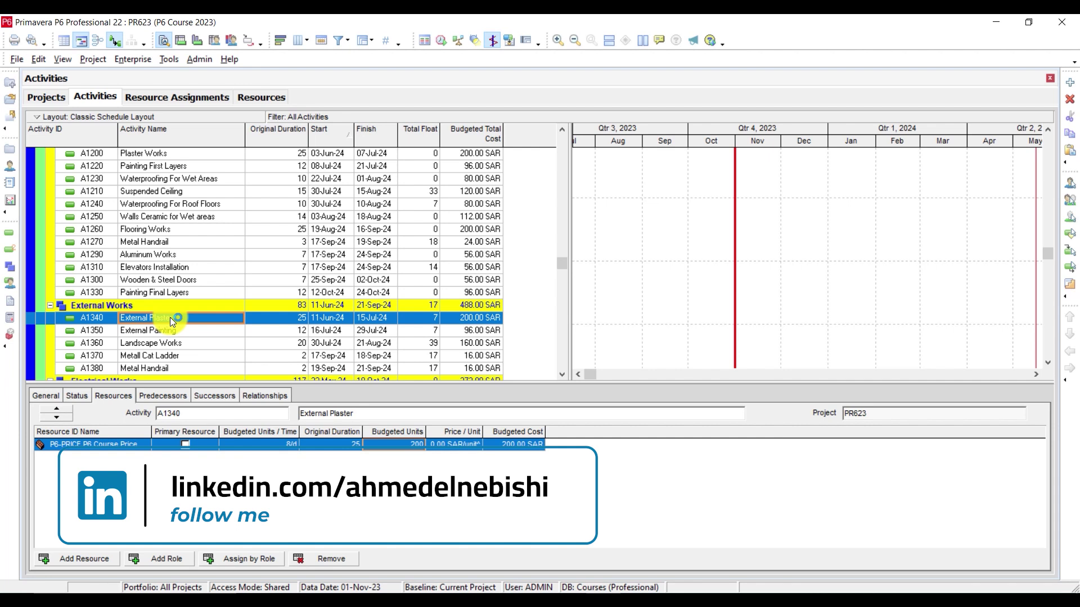
scroll(191, 237, "up", 2)
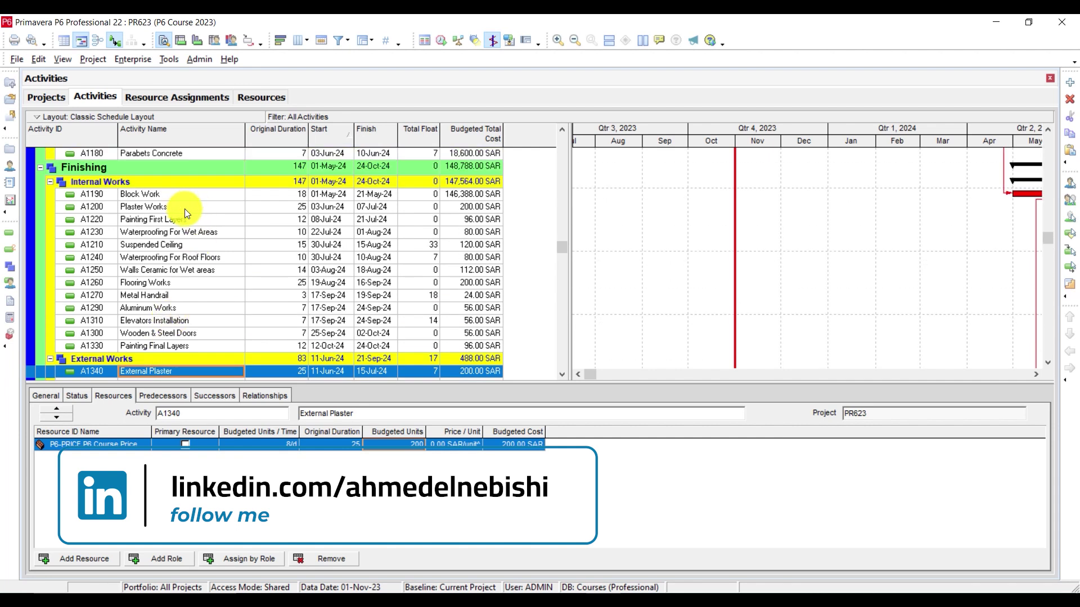
left_click(184, 208)
Step: Switch to the Excel bill of quantities and examine the internal wall, external wall and groove items under Sand Cement Plaster
left_click(487, 589)
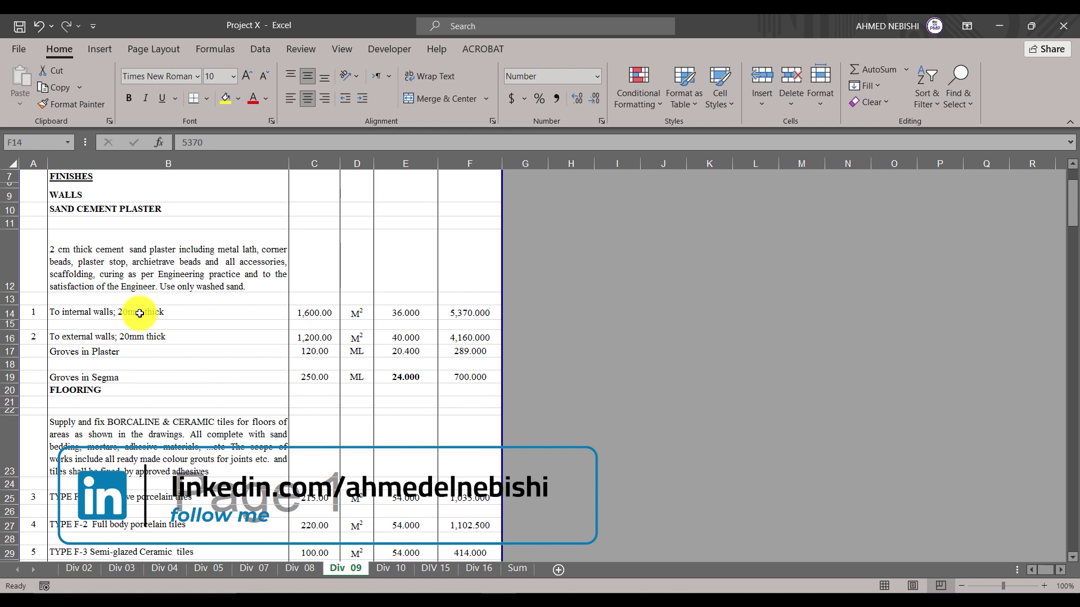
left_click(139, 313)
scroll(456, 305, "down", 1)
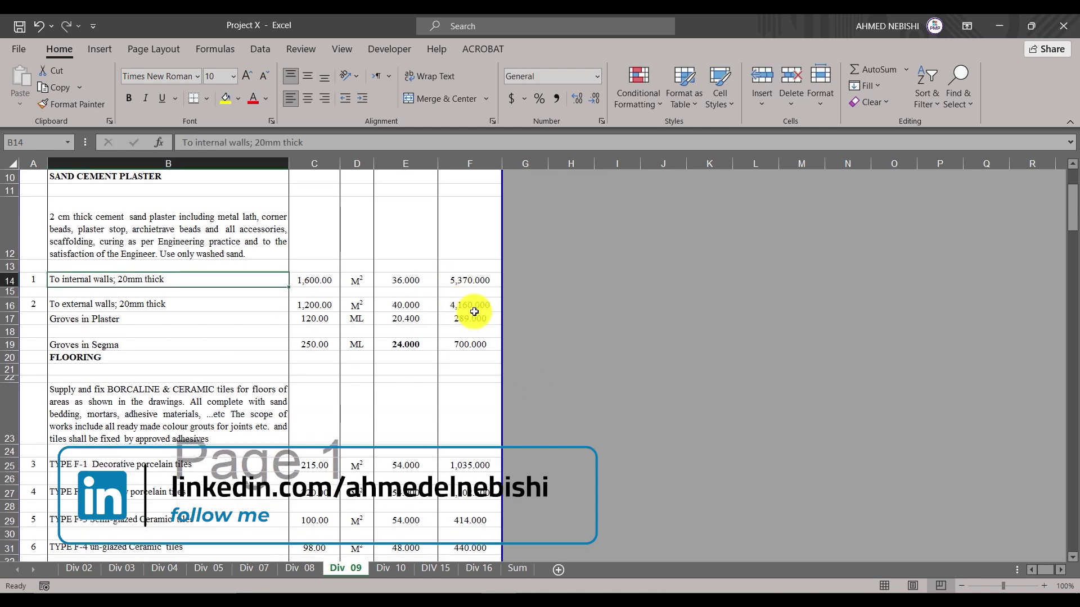
left_click(471, 281)
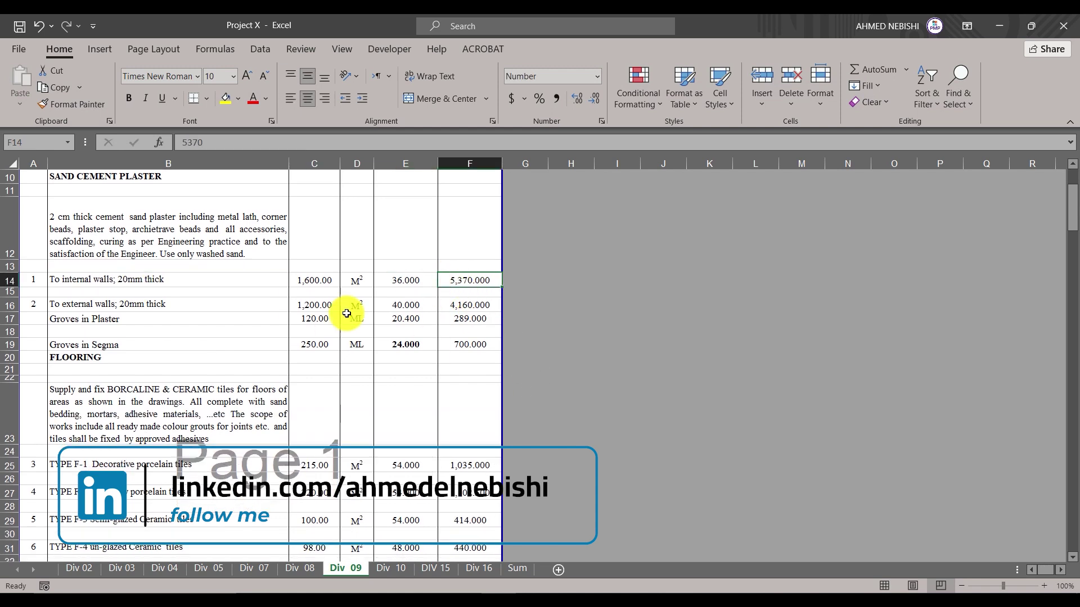
left_click(144, 319)
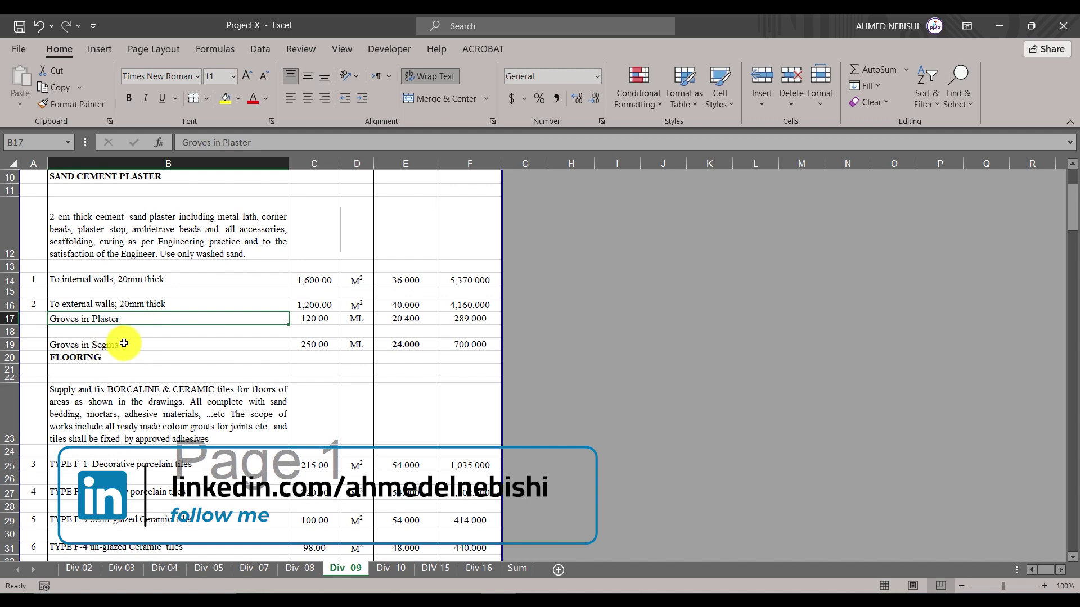
left_click(124, 343)
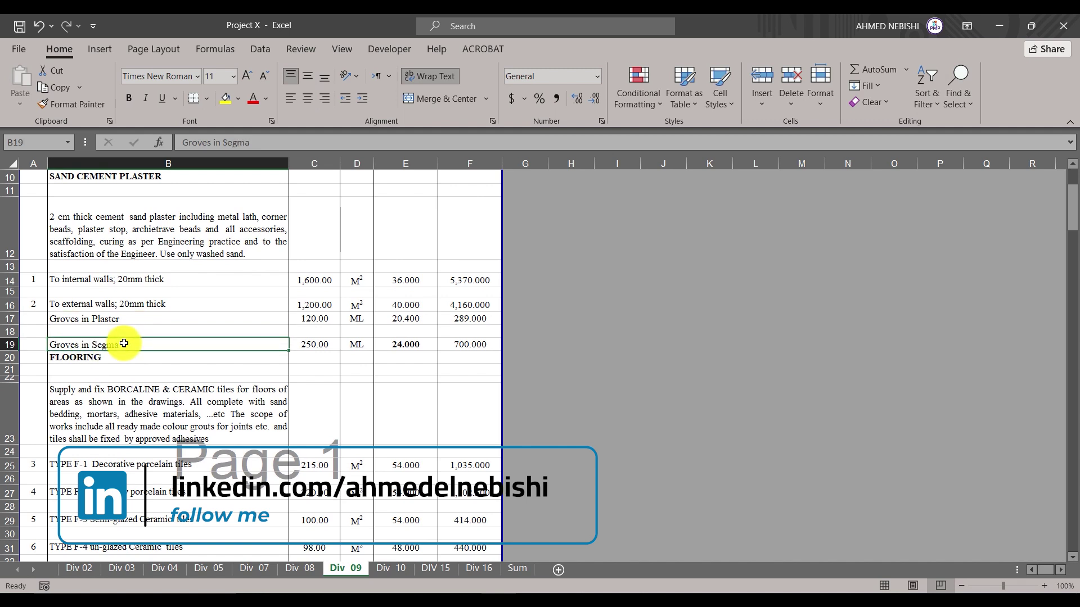
left_click(121, 318)
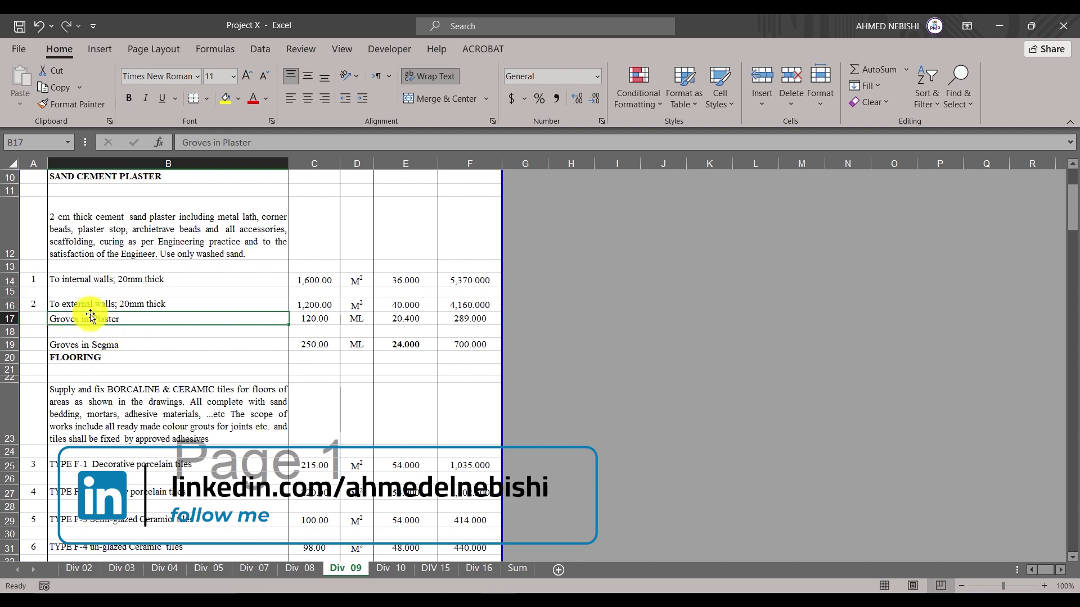
left_click(122, 303)
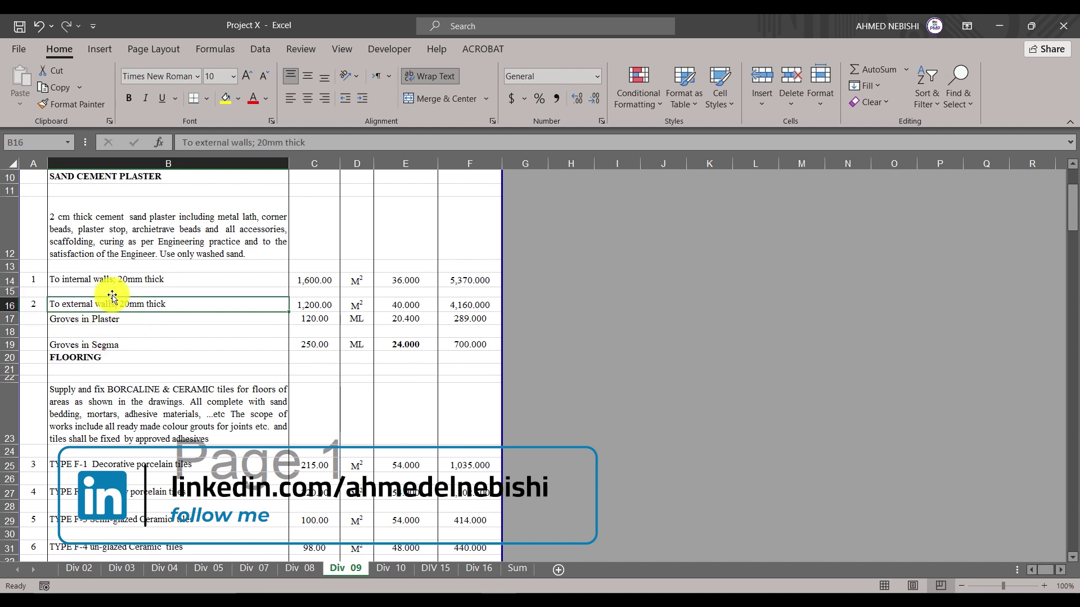
left_click(84, 319)
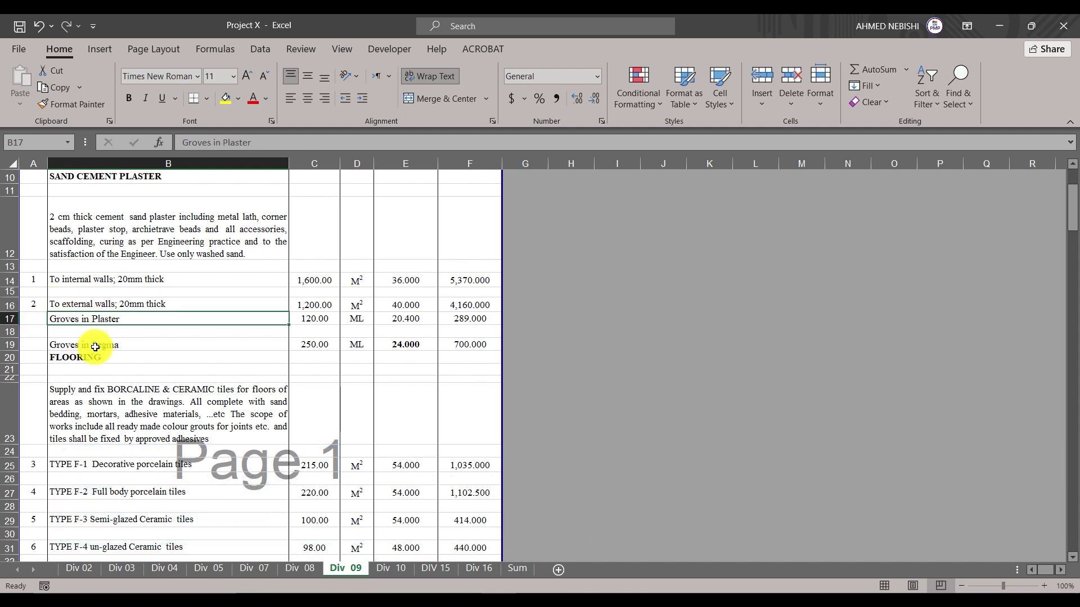
left_click(96, 347)
Step: Copy the internal wall plaster amount from F14 and set the Plaster Works budgeted units to 5370 in Primavera P6
left_click(459, 276)
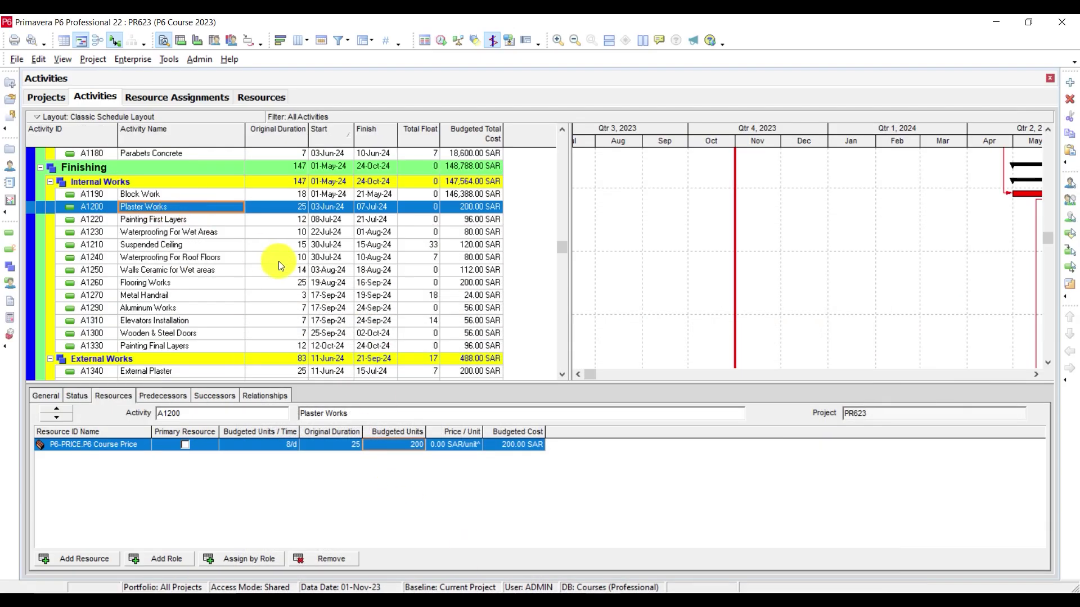
left_click(410, 444)
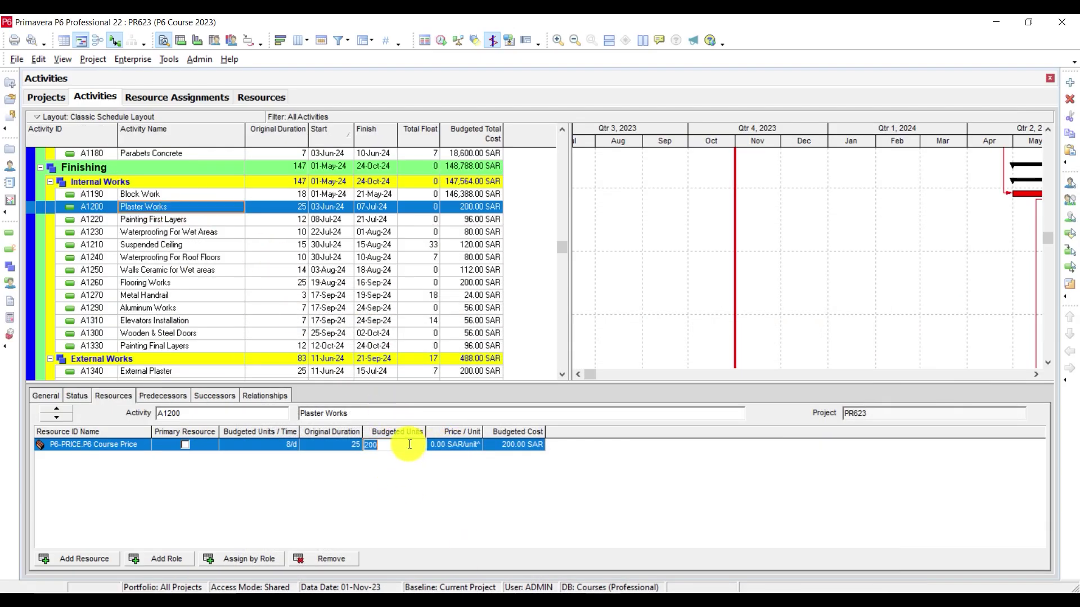
key("Return")
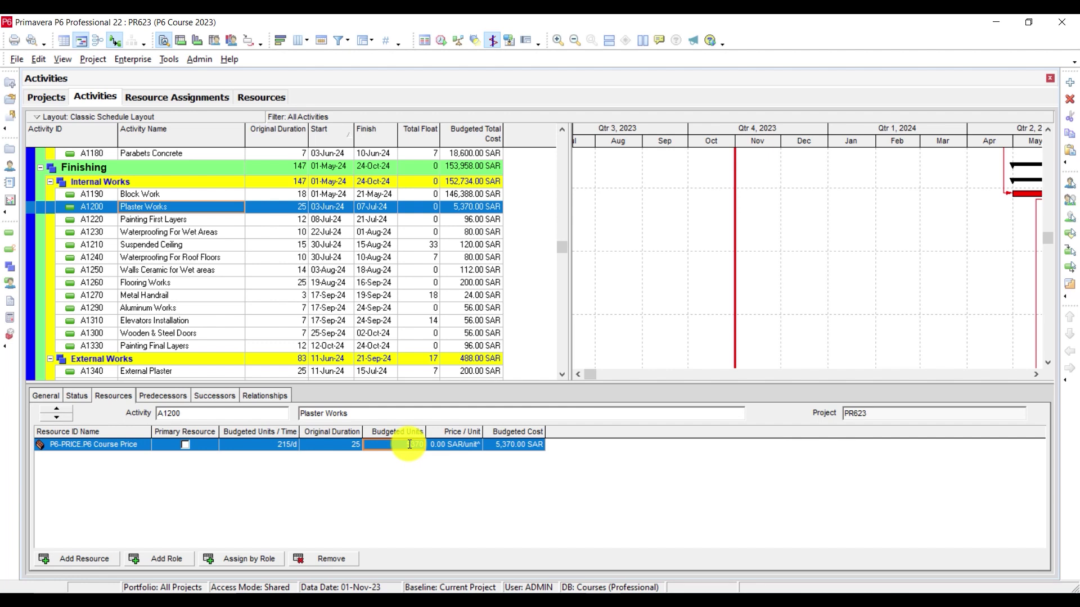
Step: Select the Painting First Layers activity (A1220) under Internal Works
key("alt+Tab")
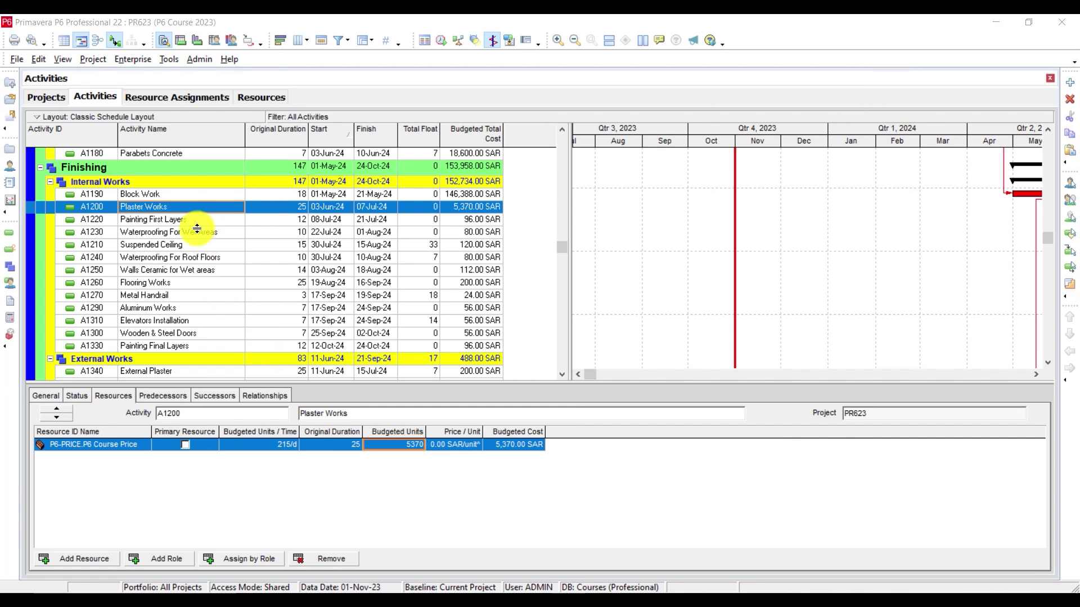
left_click(168, 220)
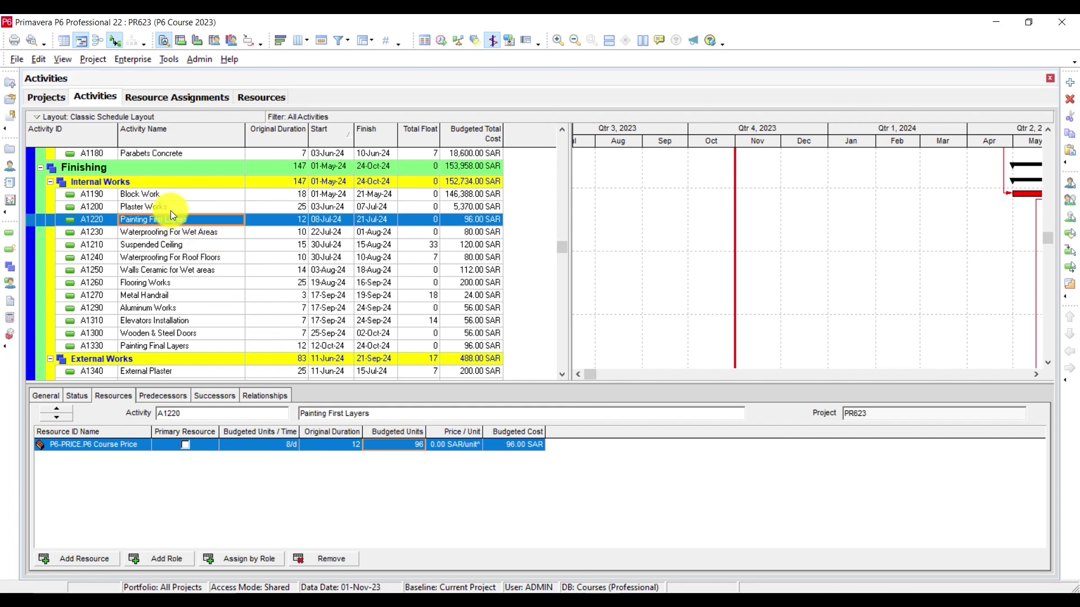
left_click(171, 209)
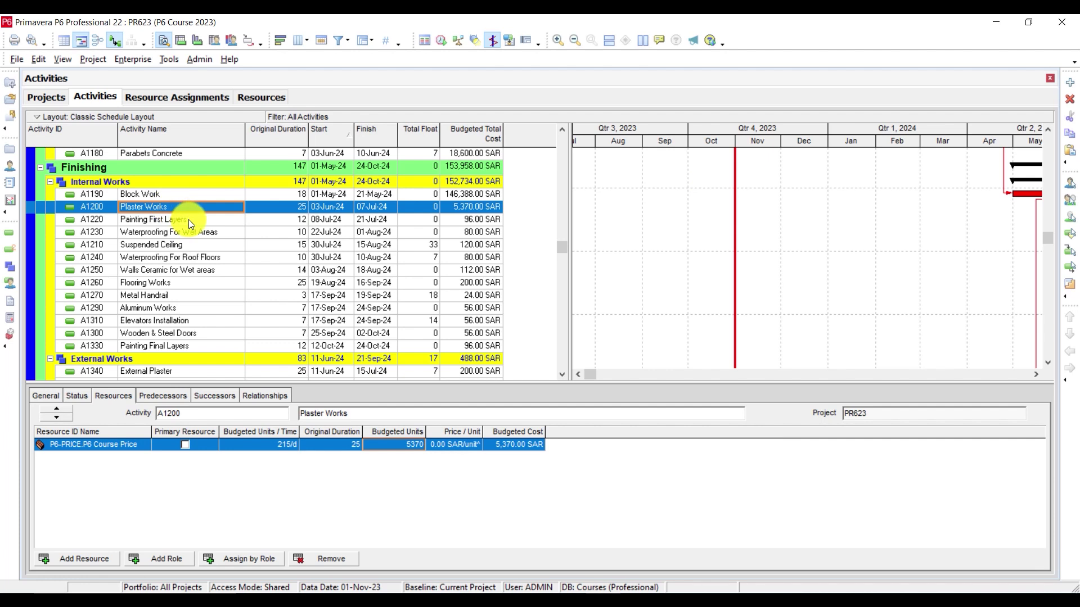
left_click(188, 219)
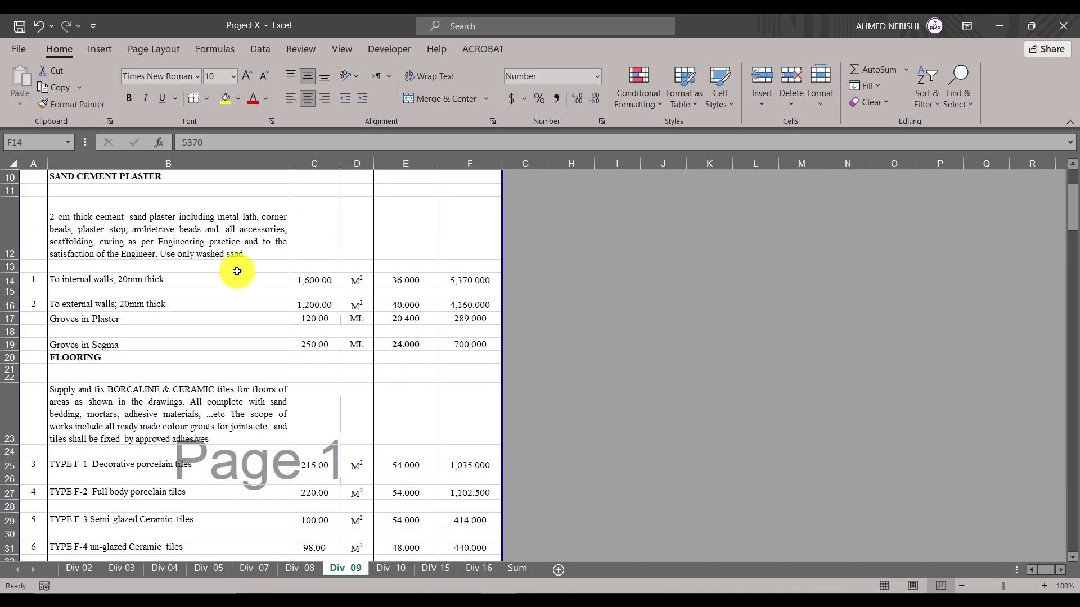
Step: Switch to the Excel bill of quantities and look through the Div 09 sheet for the Painting section
left_click(394, 344)
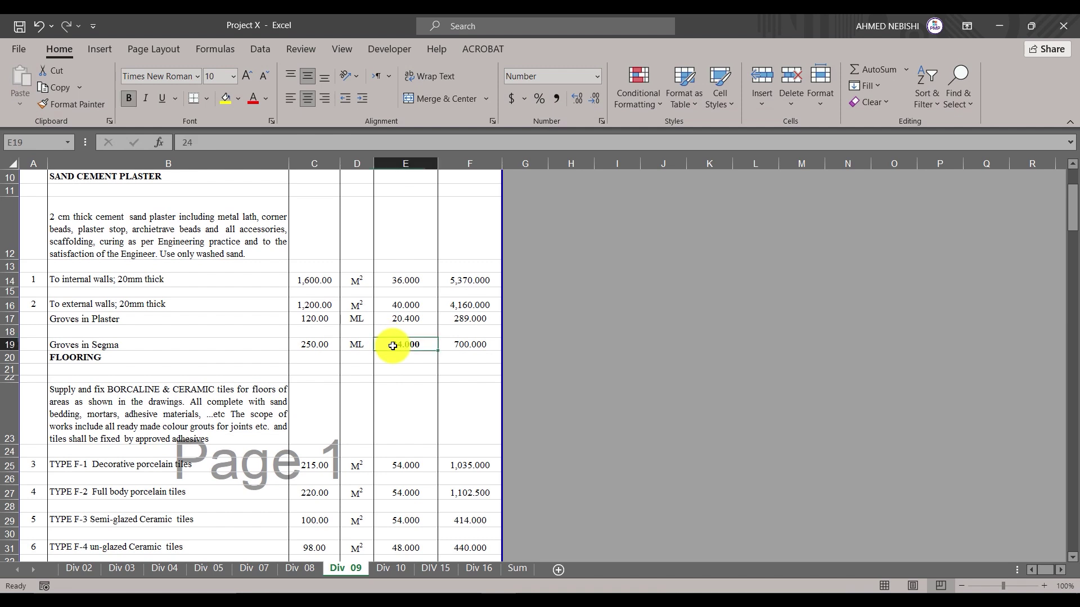
scroll(278, 334, "down", 4)
scroll(278, 333, "down", 1)
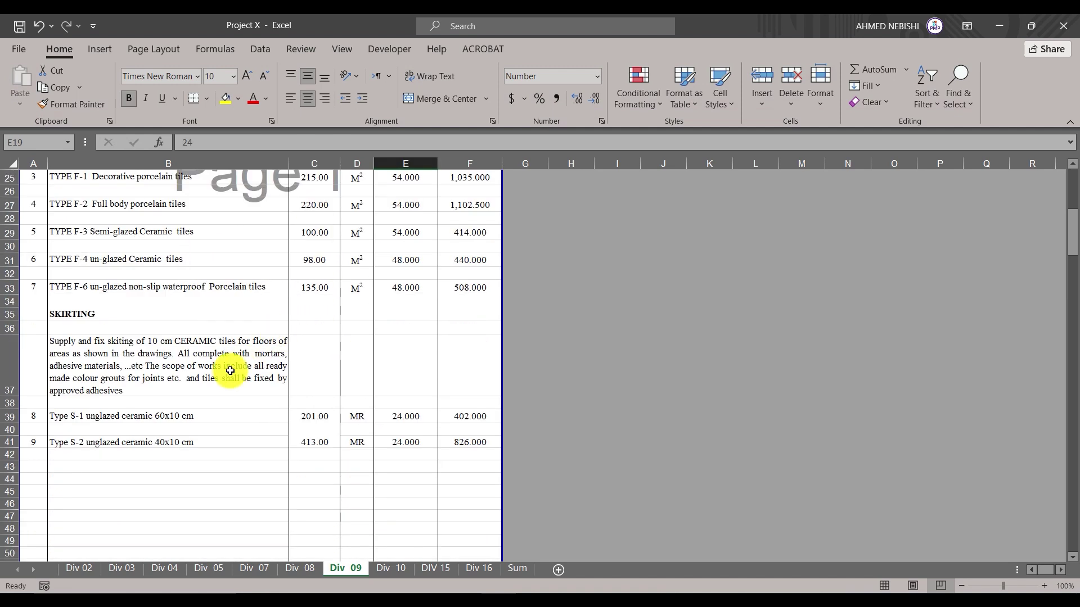
scroll(225, 369, "up", 4)
scroll(170, 320, "down", 14)
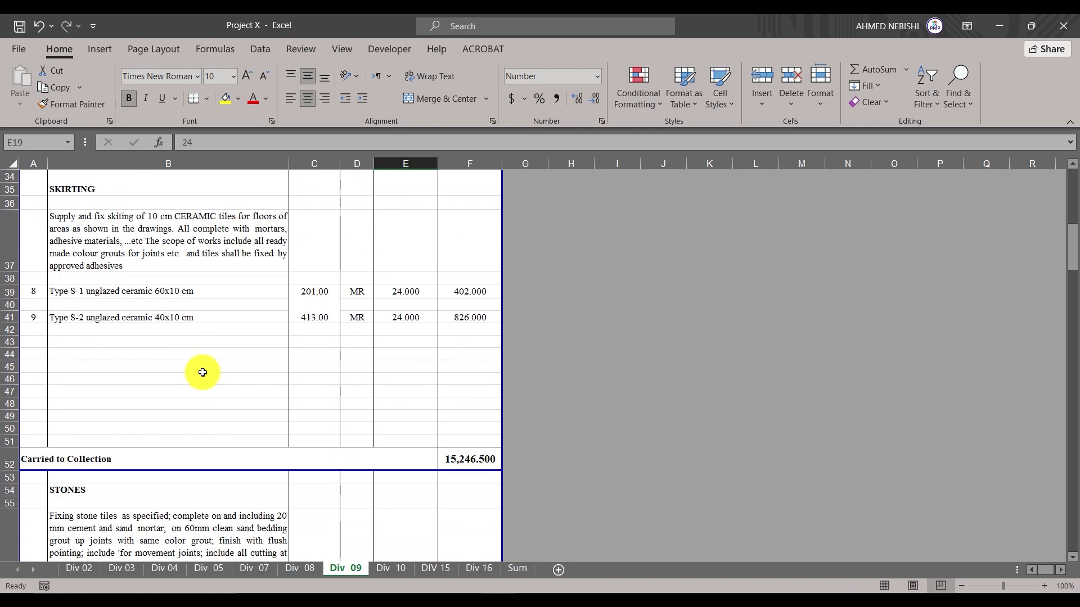
scroll(205, 358, "down", 5)
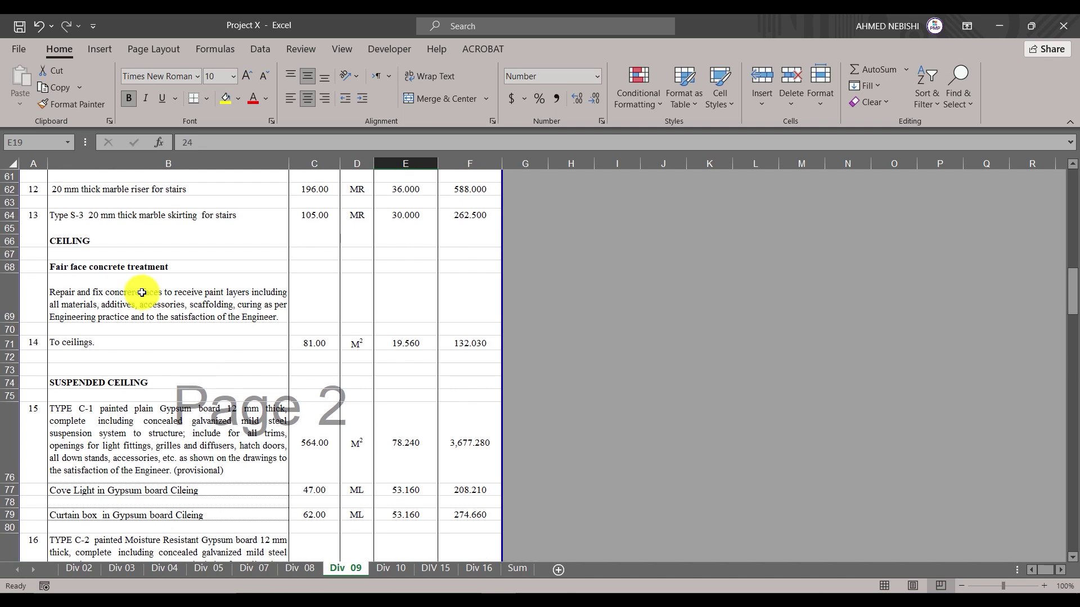
scroll(194, 338, "down", 8)
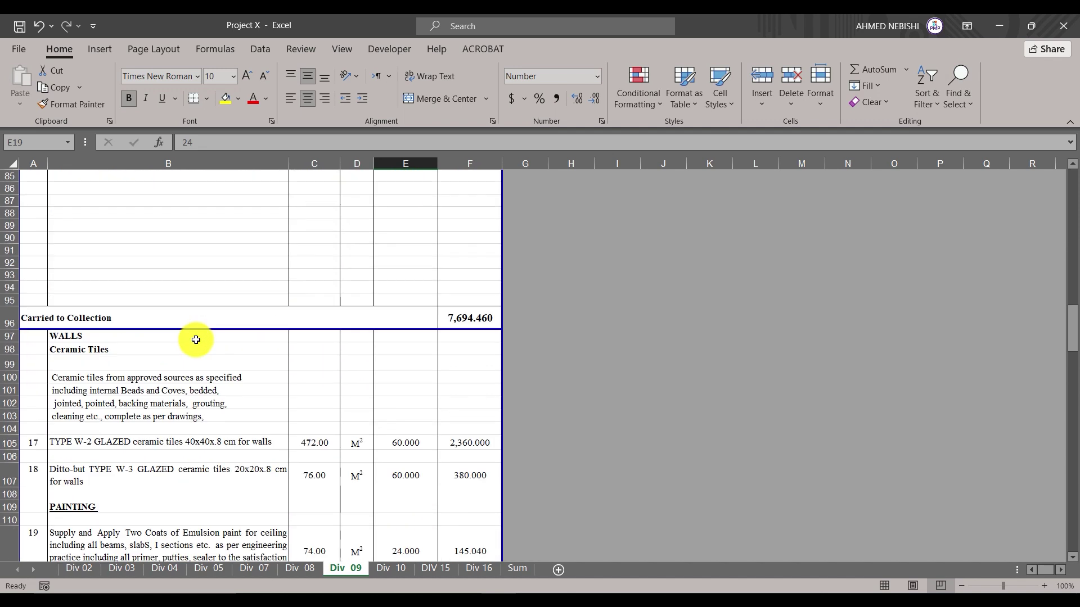
scroll(110, 244, "down", 2)
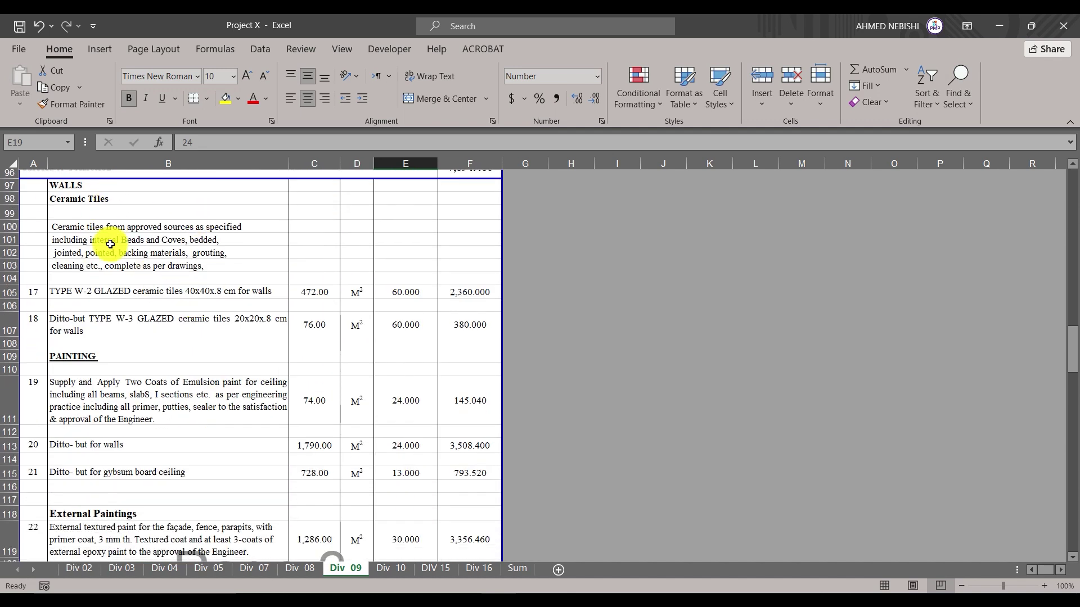
Step: Examine the quantities, rates and amounts of the emulsion paint items for ceilings and walls
left_click(456, 361)
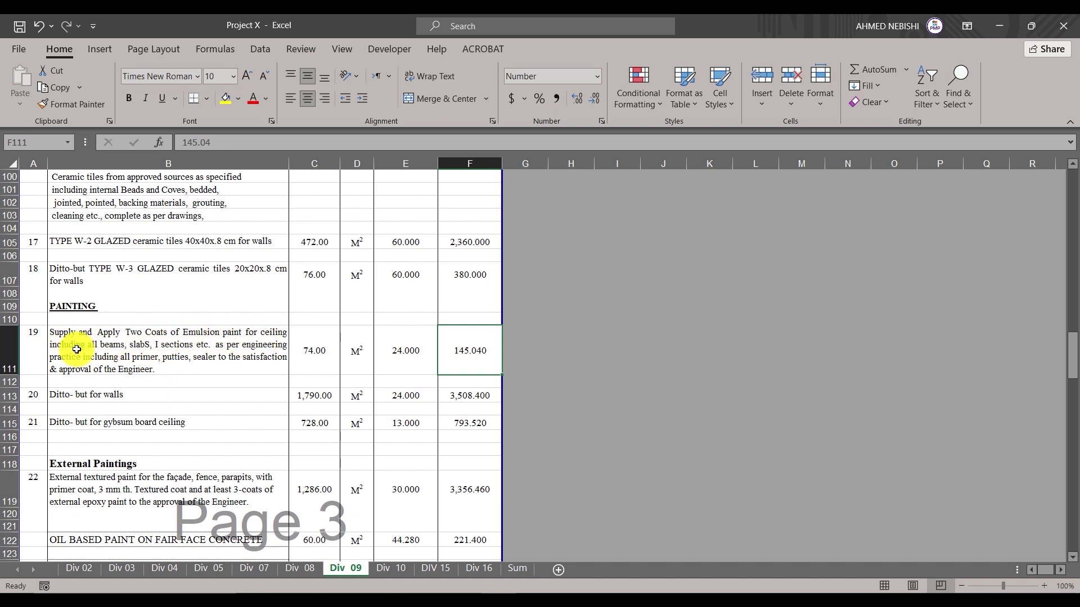
scroll(147, 352, "down", 2)
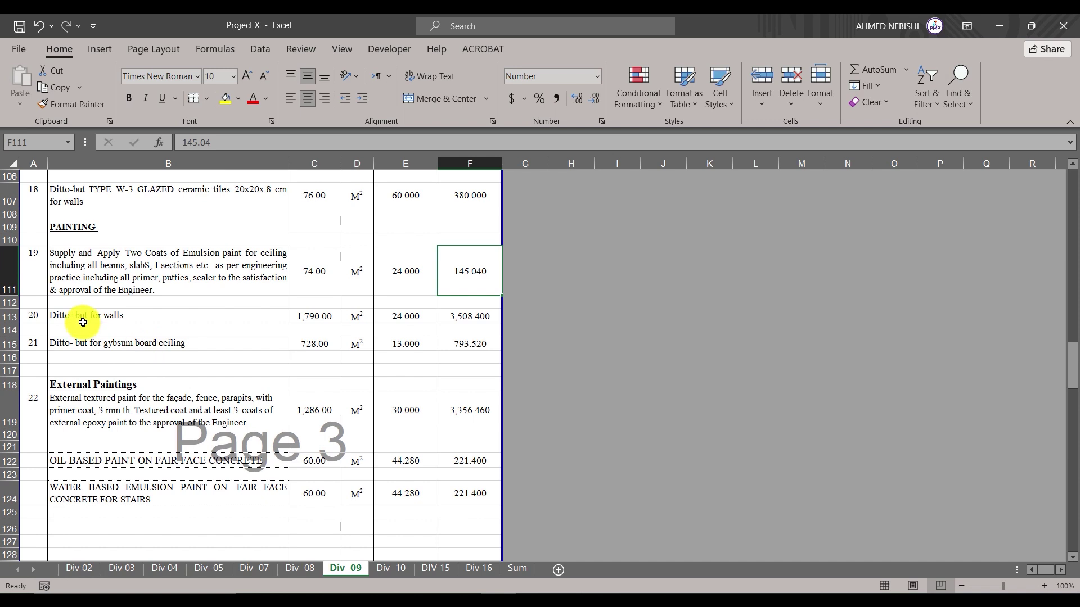
left_click(476, 318)
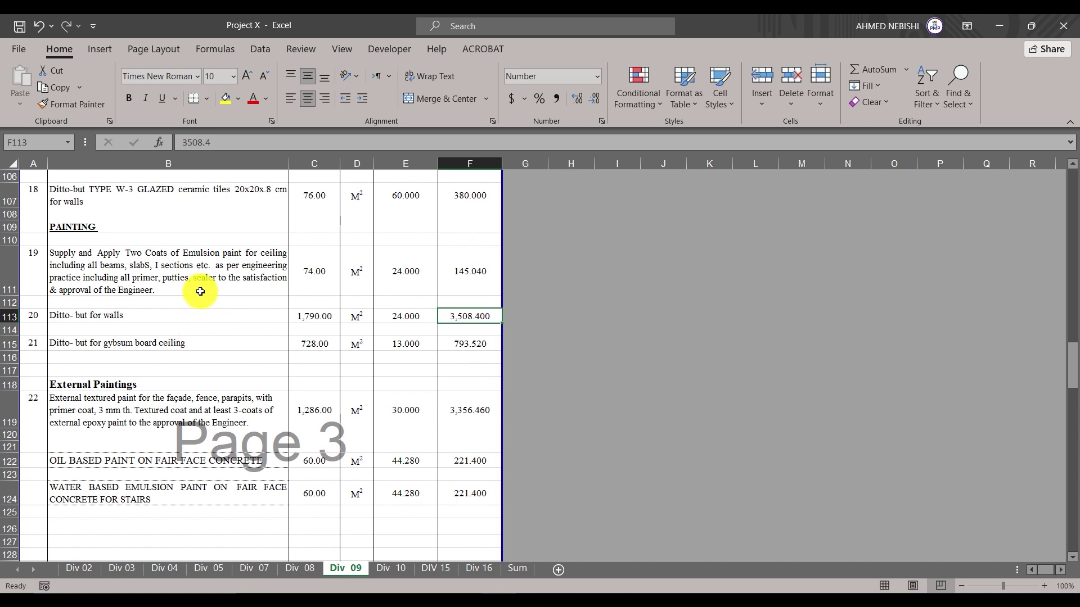
left_click(474, 277)
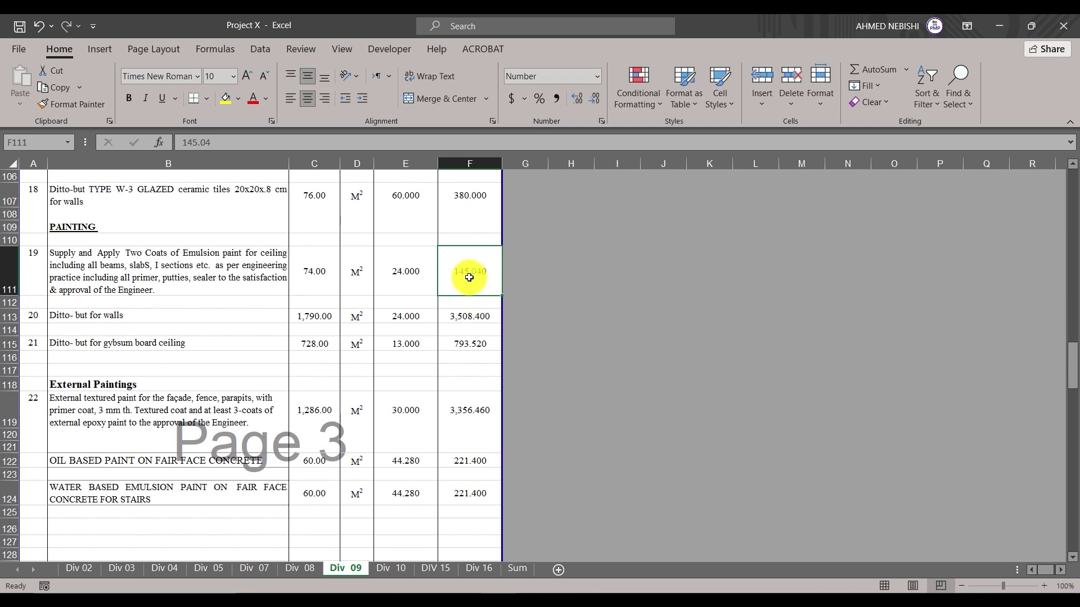
left_click(296, 276)
left_click(415, 277)
Step: Replace the ceiling emulsion paint amount in F111 with the formula =C111*E111, multiplying quantity by rate
left_click(463, 280)
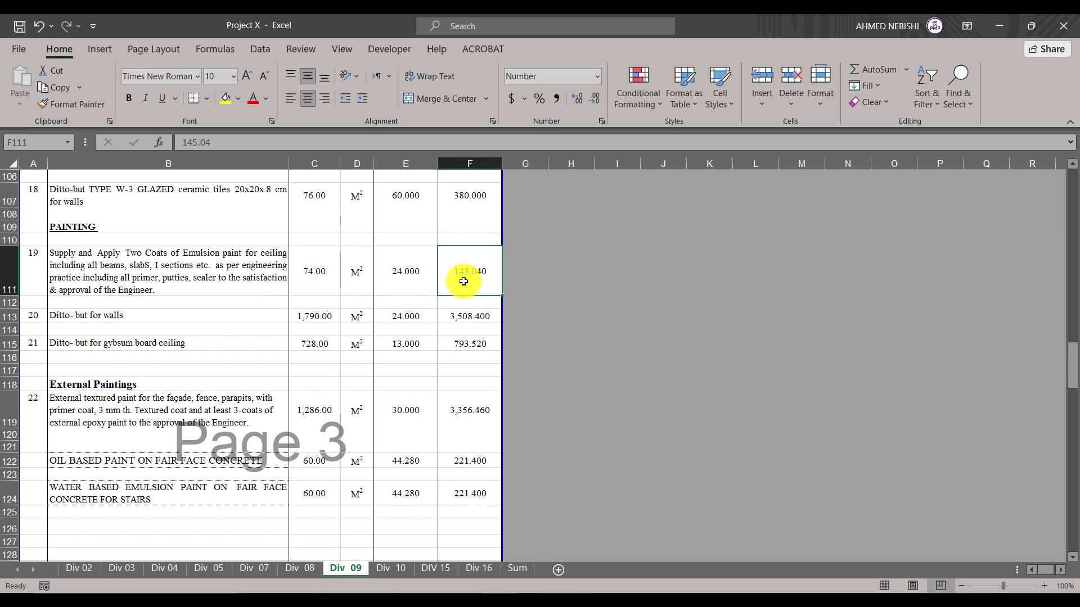
key("Escape")
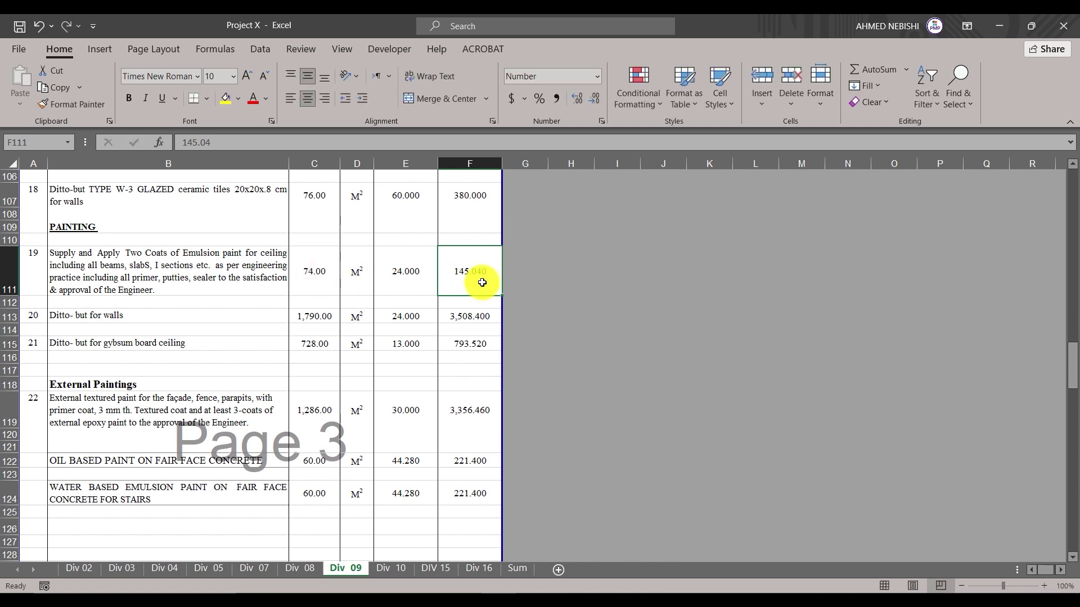
type("=")
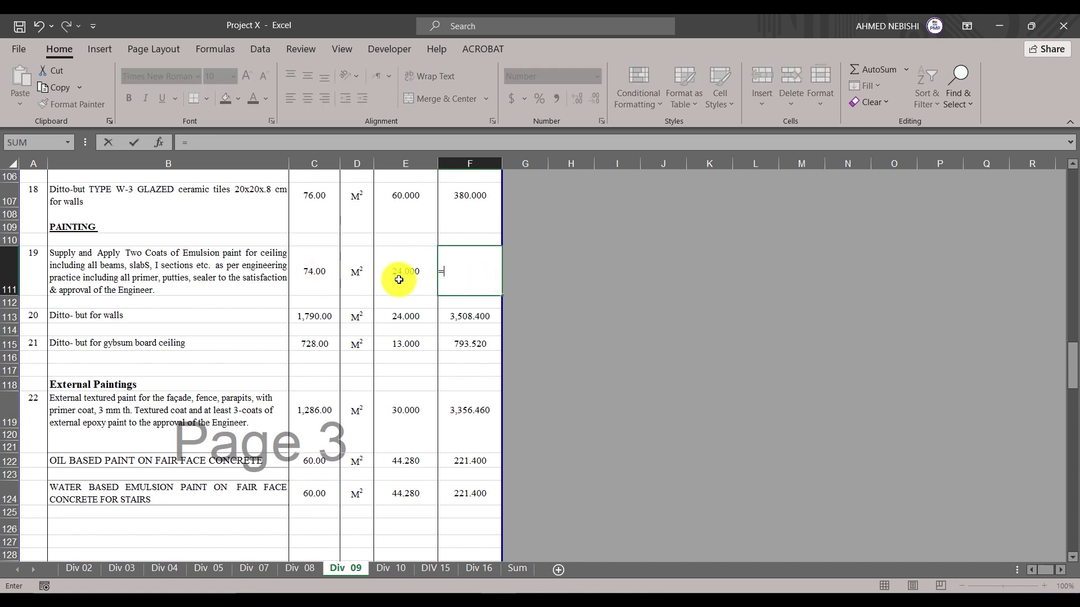
left_click(321, 278)
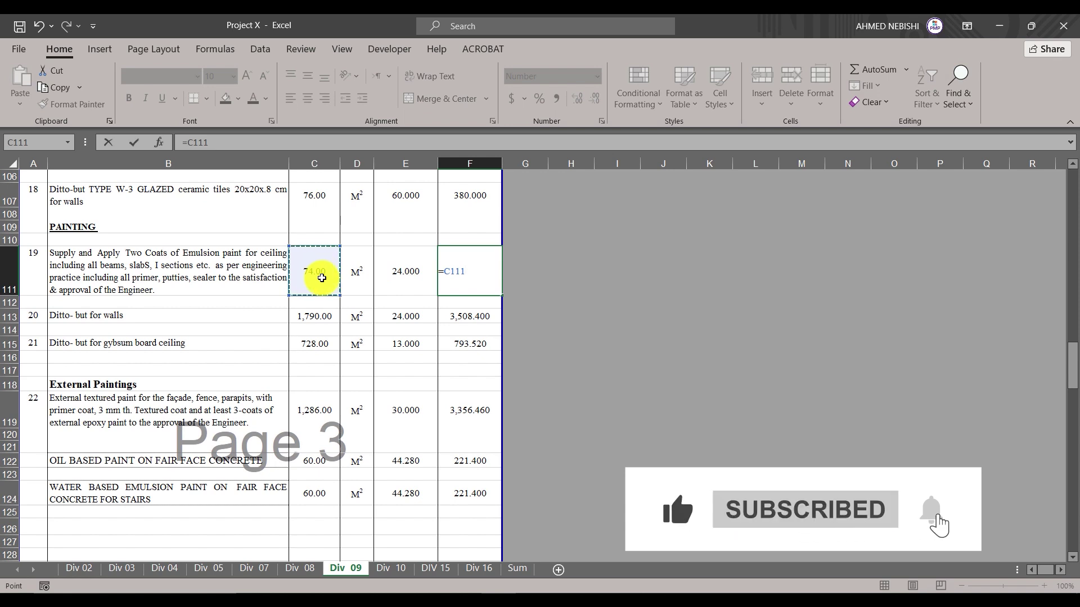
type("*")
left_click(410, 272)
key("Return")
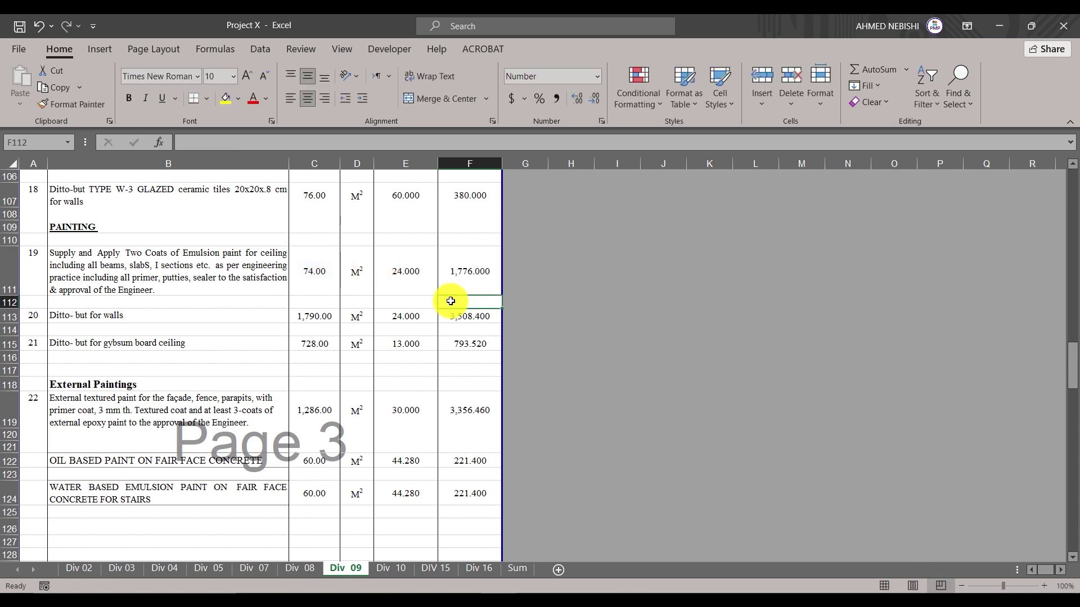
left_click(488, 282)
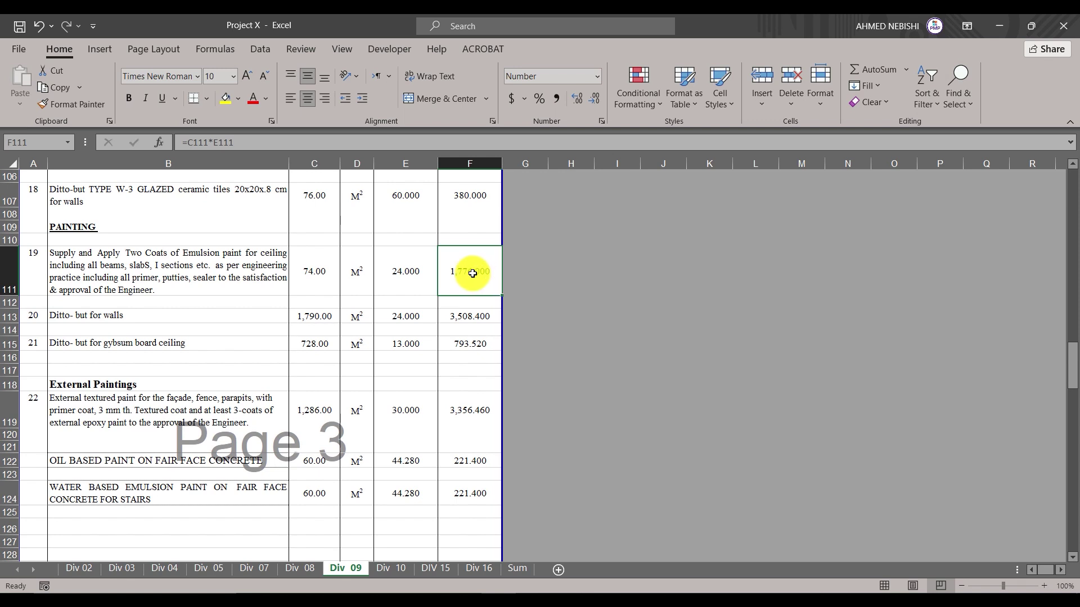
Step: Examine the wall and gypsum ceiling paint items, and compare the wall paint quantity in C113 with the internal wall plaster quantity in C14
scroll(470, 275, "up", 1)
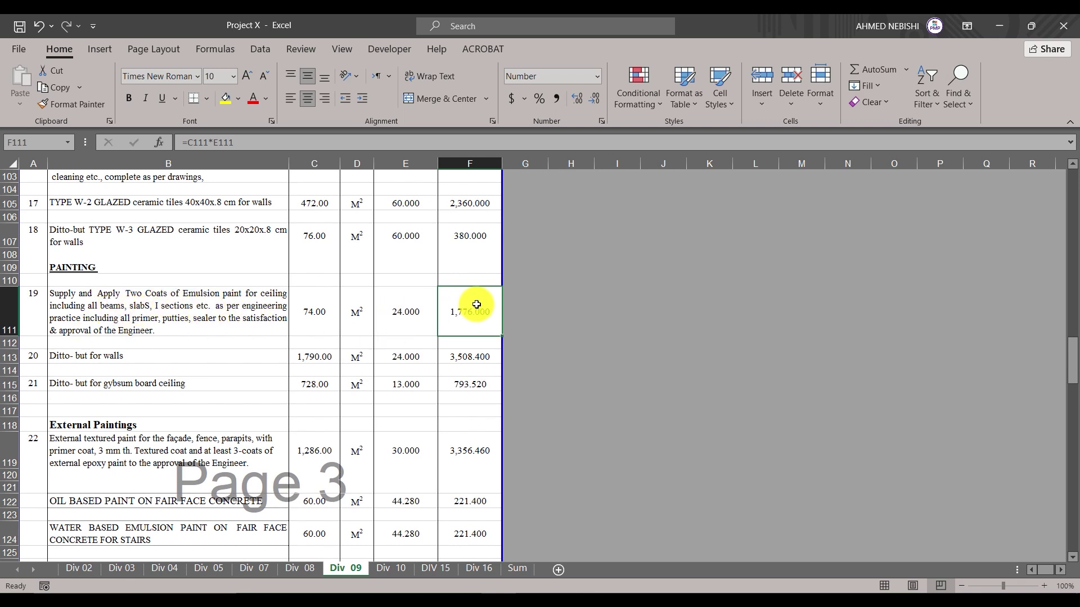
left_click(478, 358)
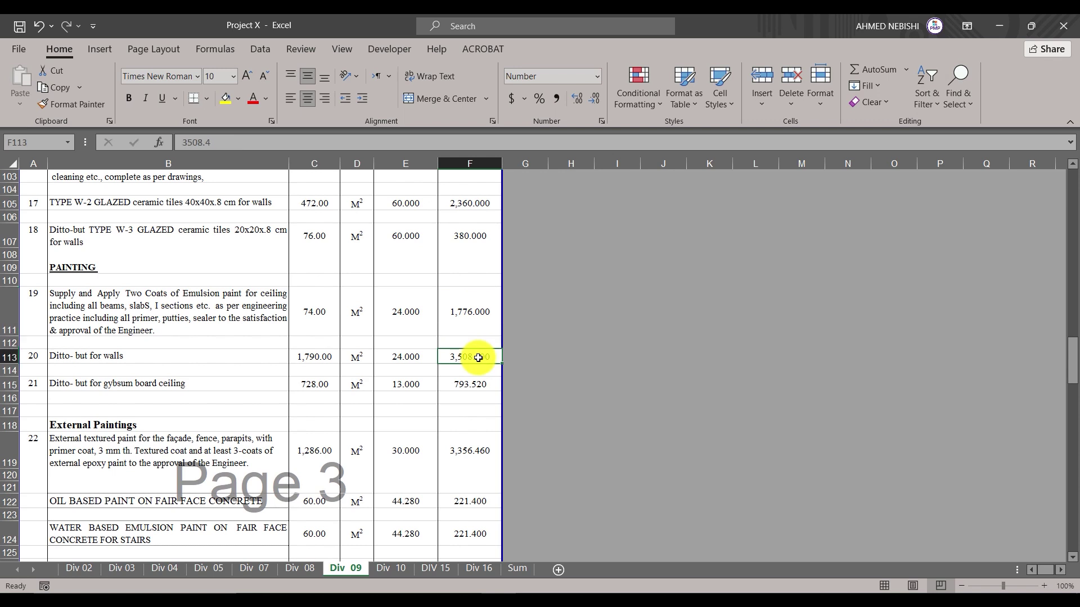
left_click(471, 384)
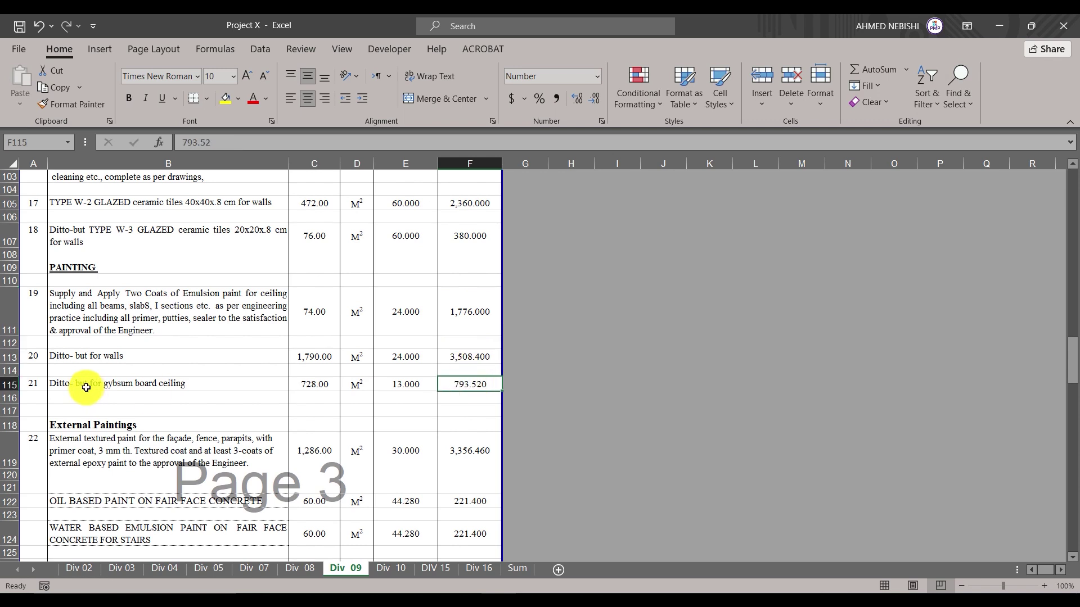
left_click(136, 383)
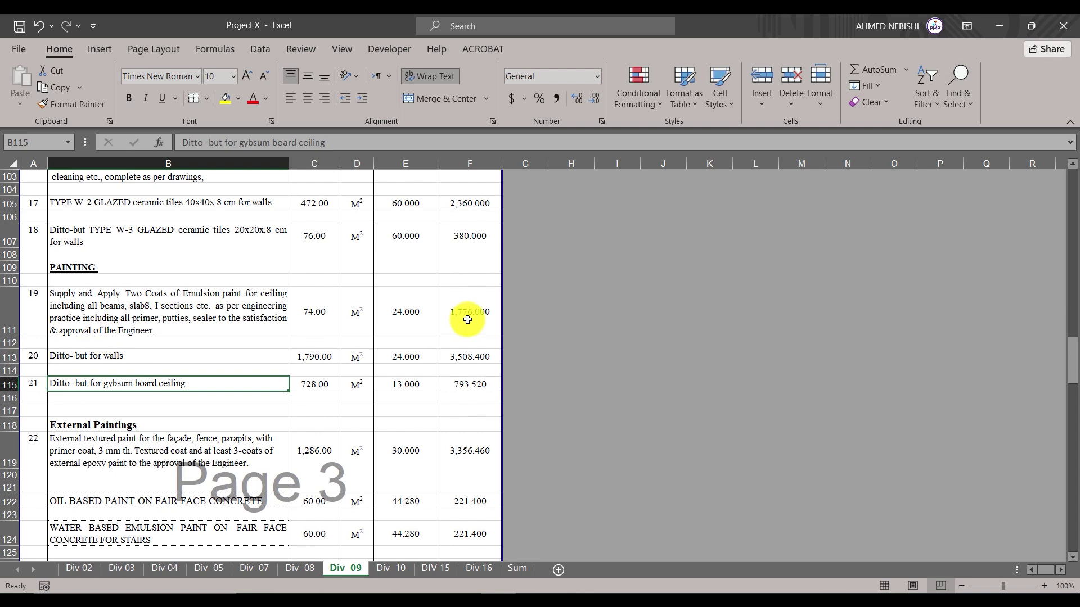
left_click(468, 360)
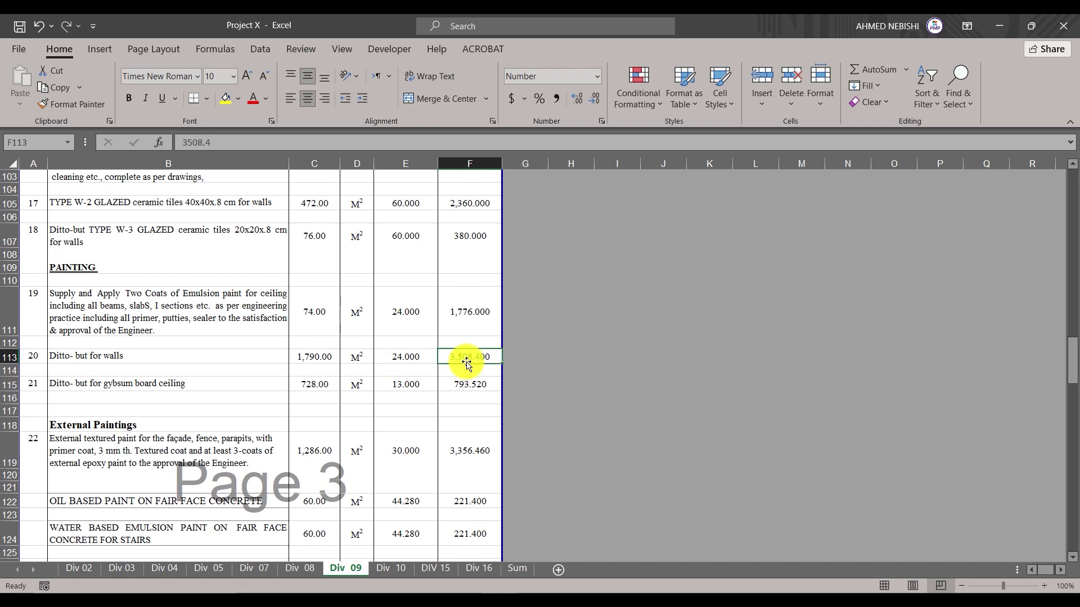
scroll(466, 363, "down", 2)
scroll(466, 379, "up", 5)
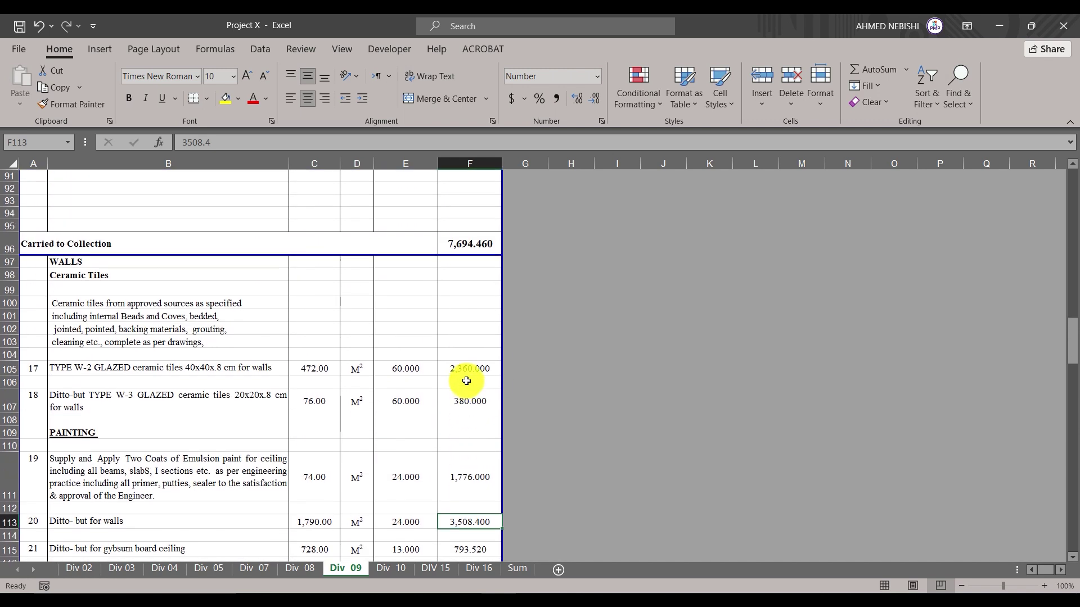
scroll(470, 518, "up", 13)
scroll(429, 404, "up", 13)
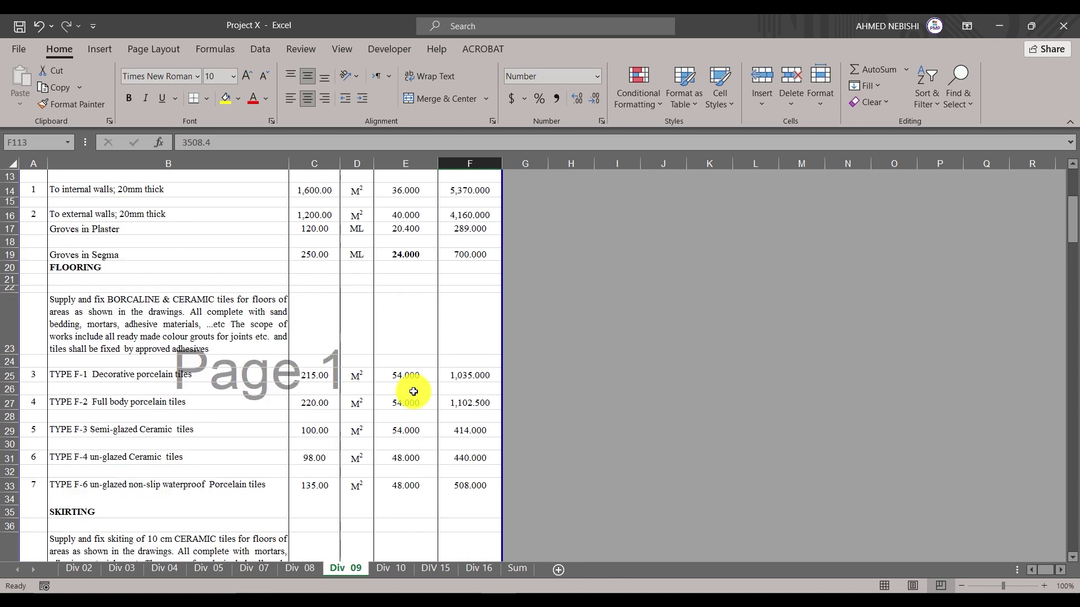
scroll(413, 392, "up", 4)
scroll(224, 347, "down", 2)
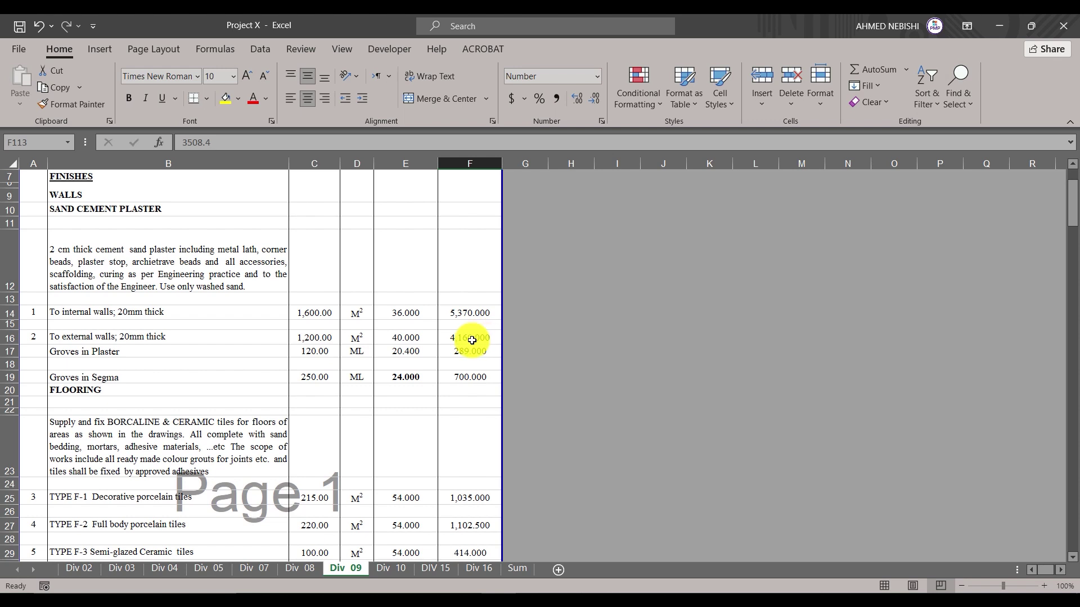
left_click(478, 313)
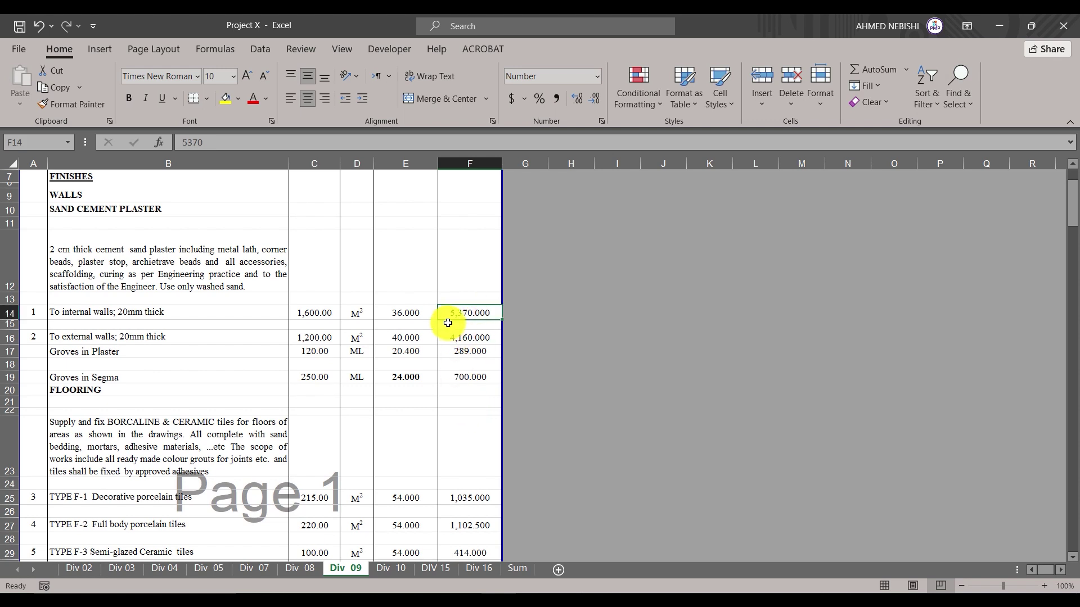
left_click(315, 316)
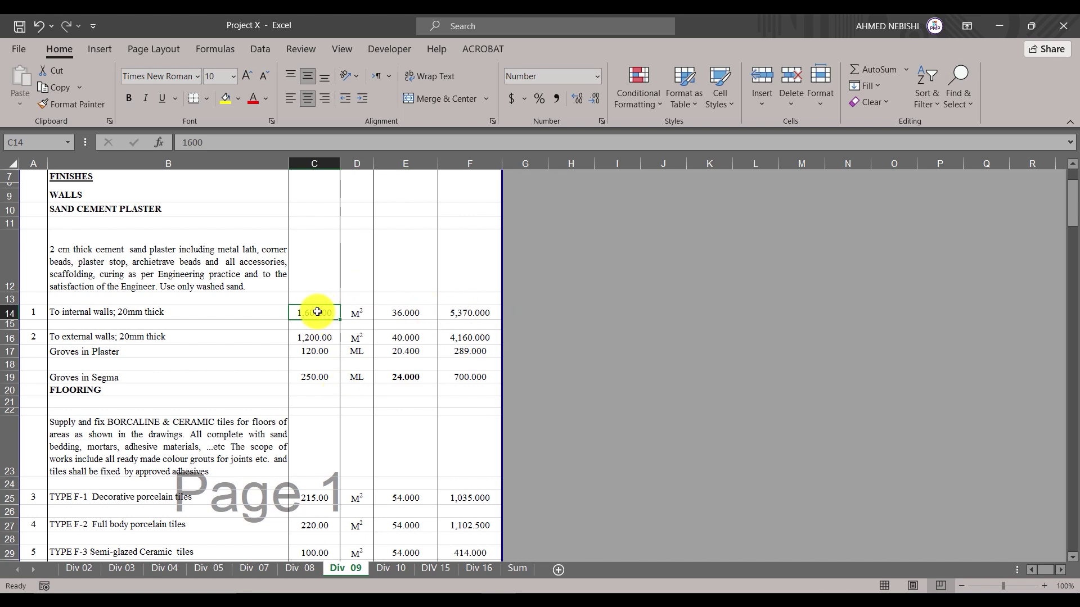
scroll(316, 311, "down", 19)
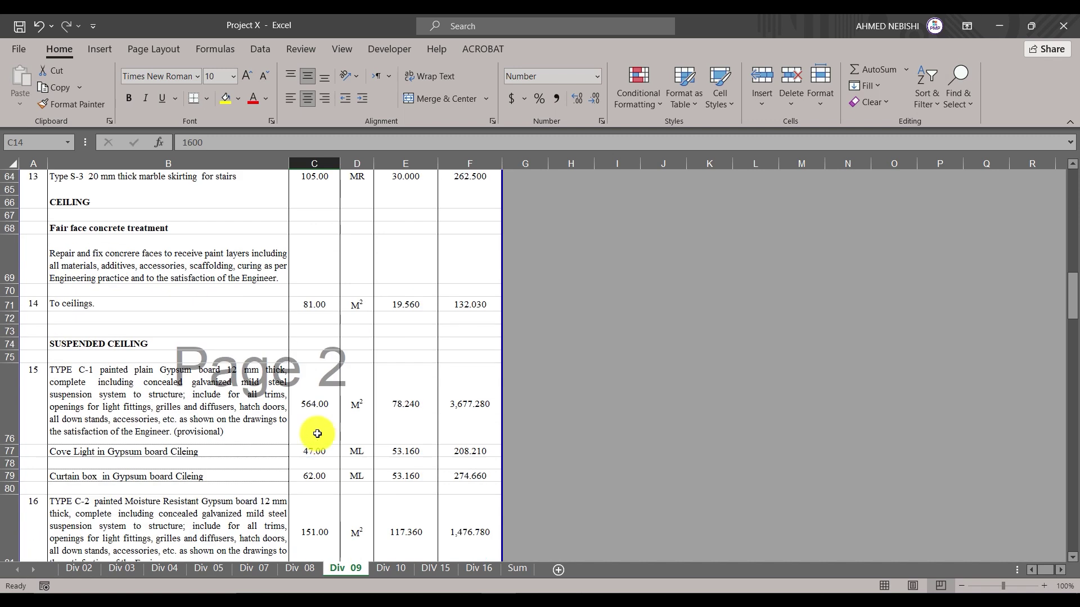
scroll(316, 418, "down", 12)
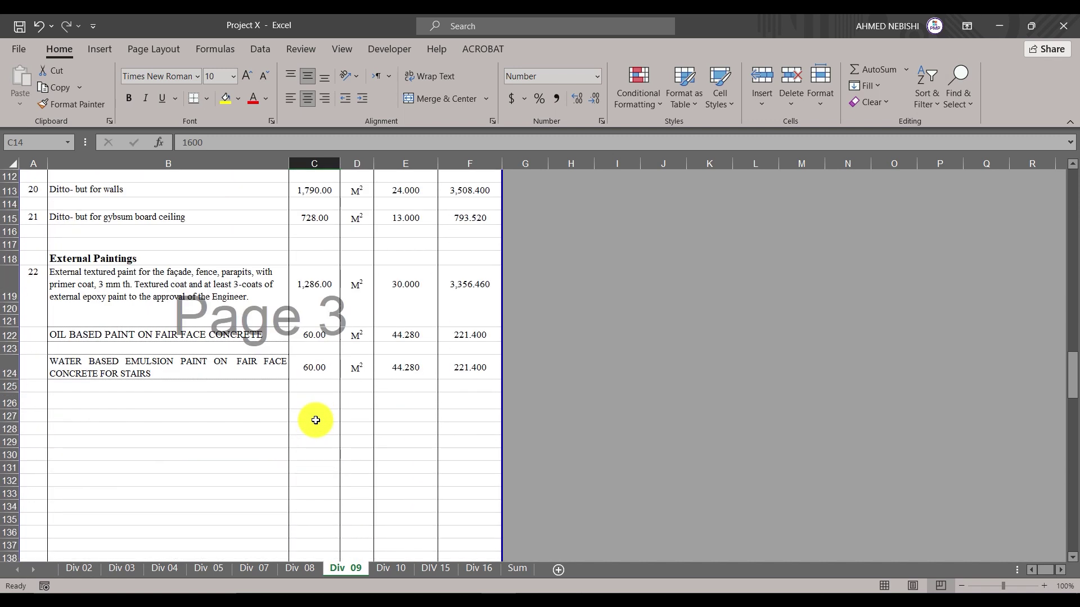
scroll(315, 420, "up", 1)
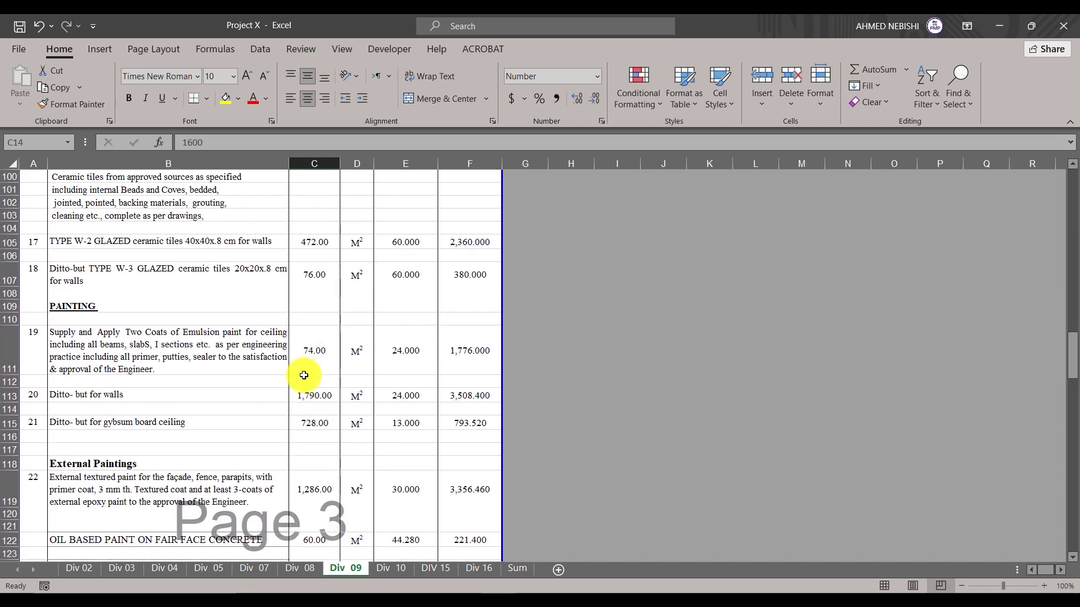
left_click(302, 395)
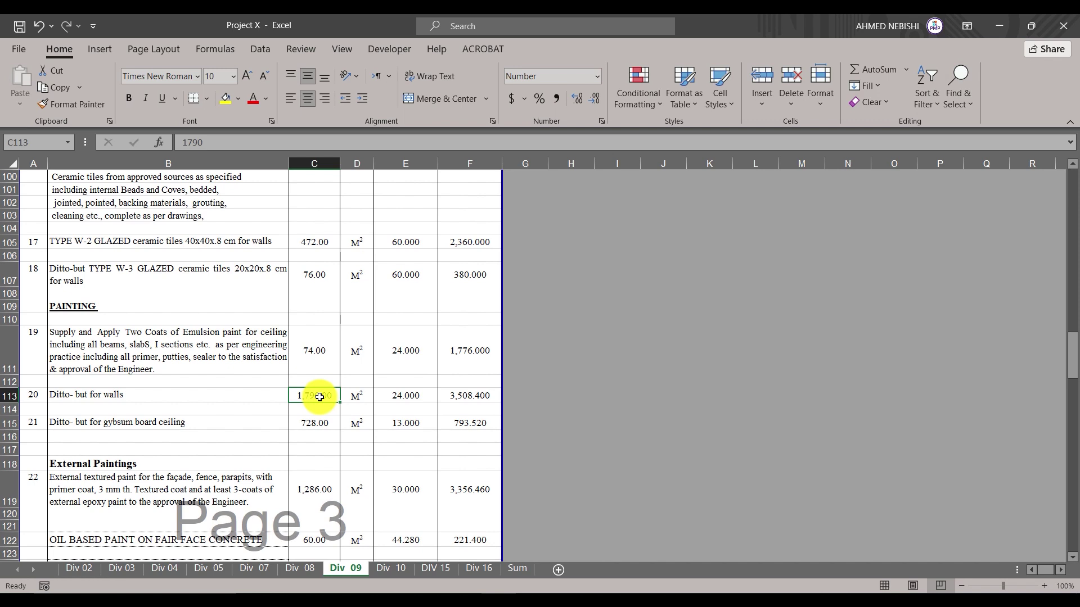
Step: Replace the wall paint amount in F113 with the formula =C113*E113
left_click(467, 400)
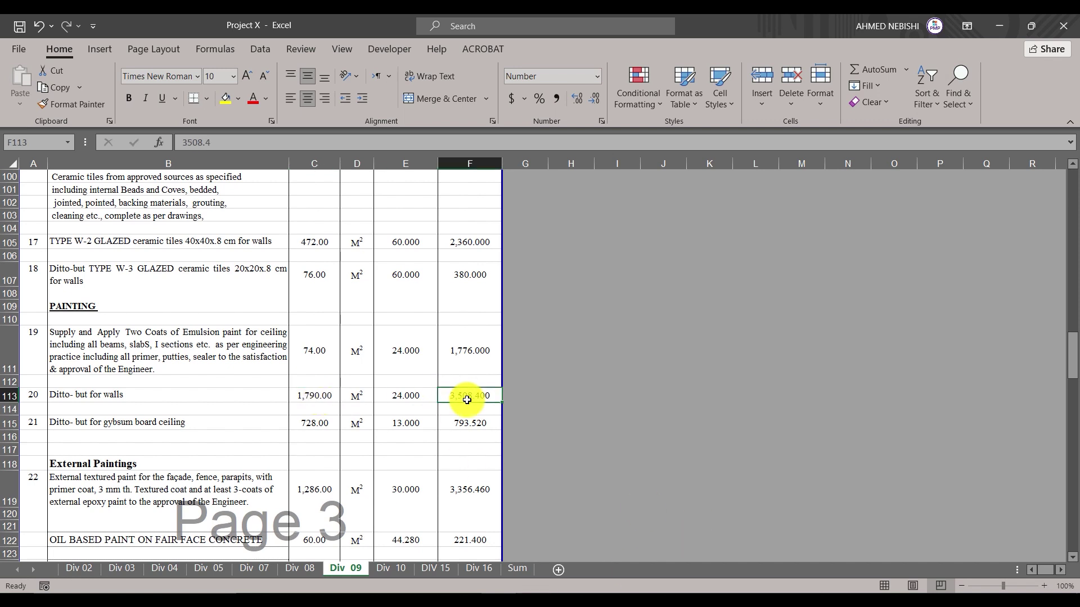
type("=")
left_click(330, 393)
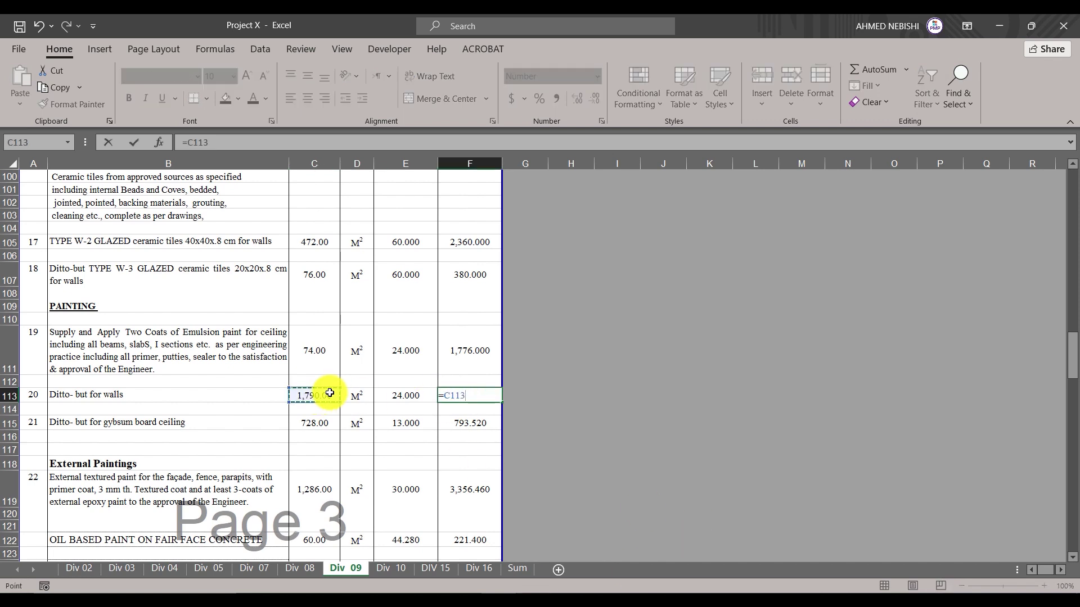
type("*")
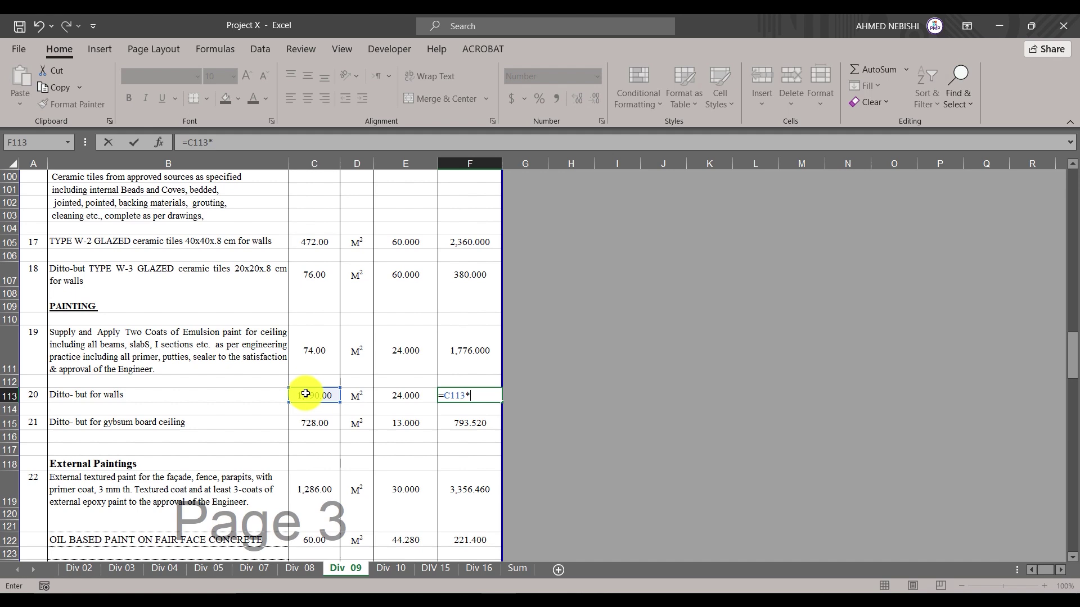
left_click(413, 398)
key("ctrl+Return")
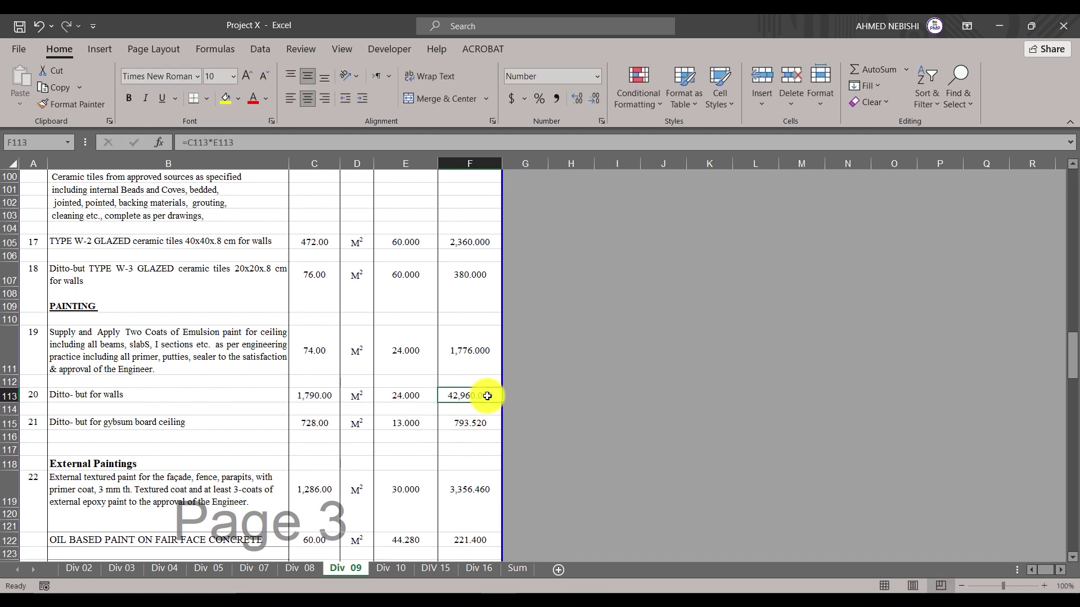
Step: Replace the gypsum board ceiling paint amount in F115 with the formula =C115*E115
left_click(477, 427)
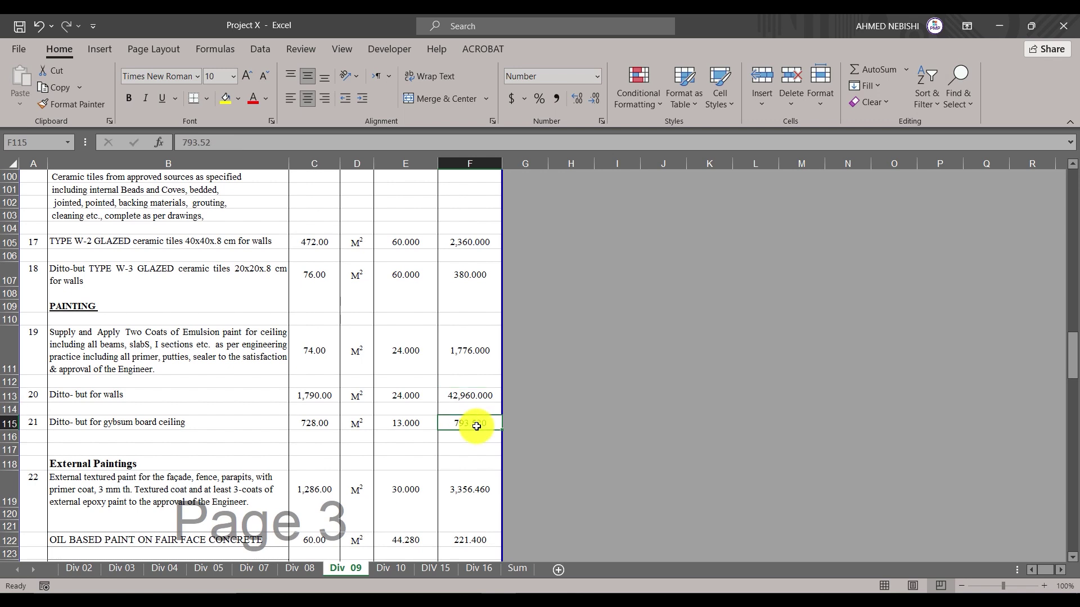
type("=")
left_click(324, 423)
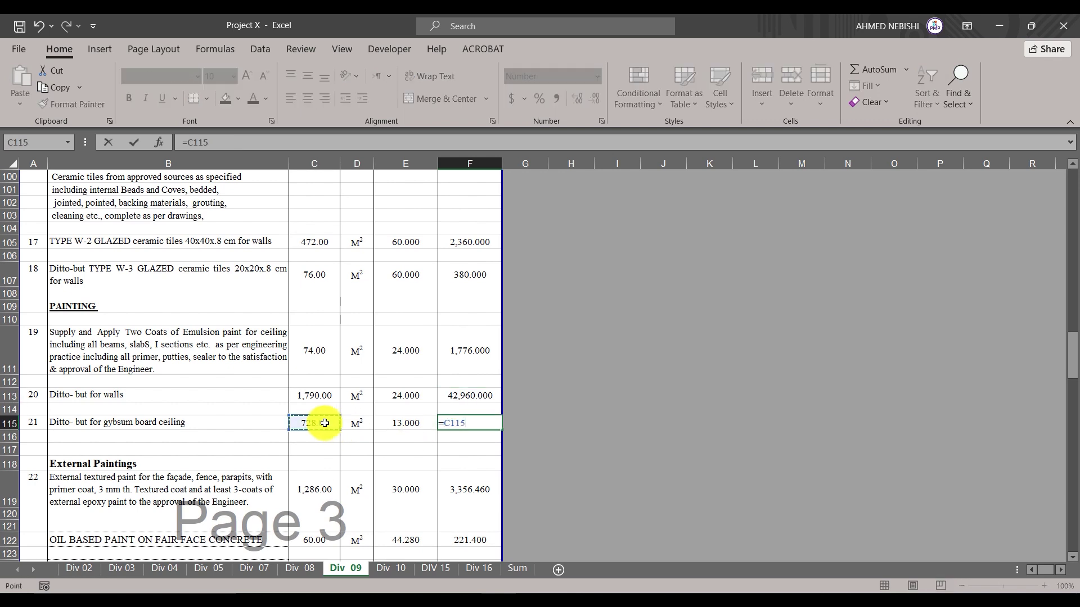
type("*")
left_click(415, 422)
key("Return")
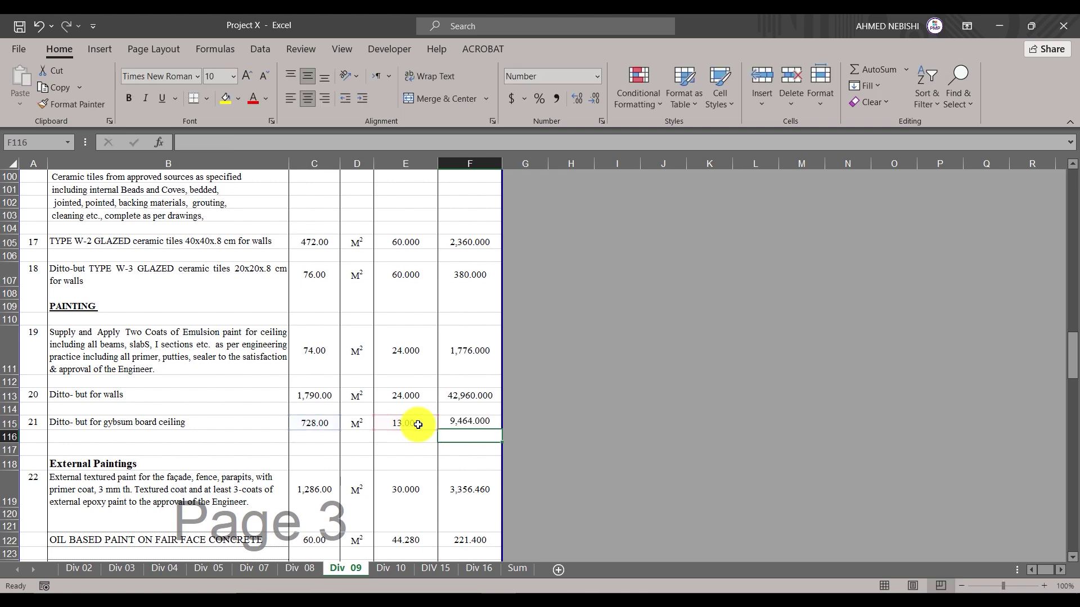
left_click(476, 419)
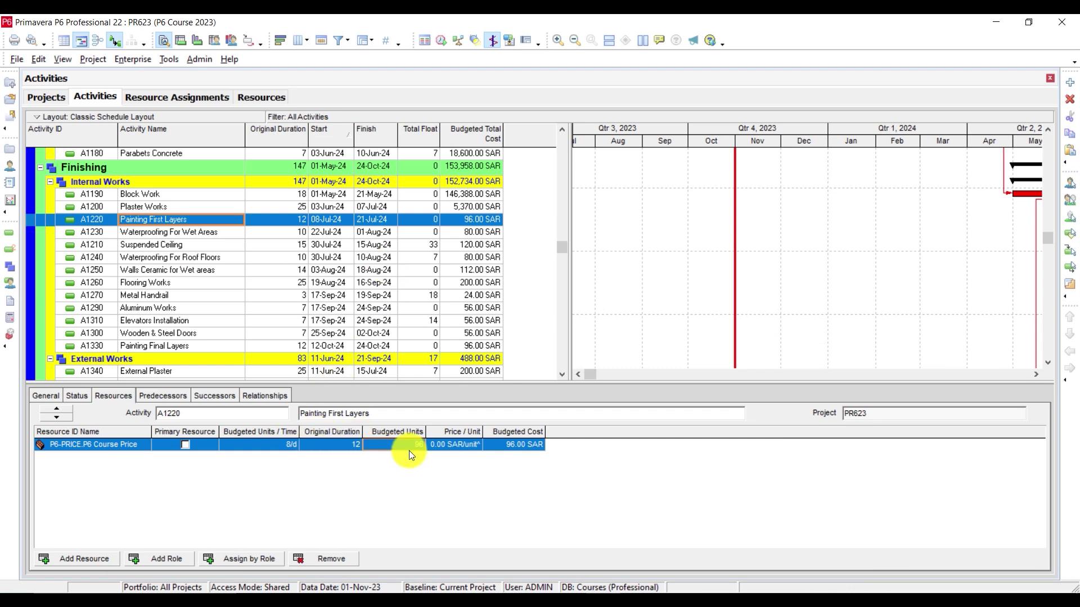
Step: Return to the Excel bill of quantities and calculate half of the wall paint amount in G113 with =F113/2
left_click(496, 602)
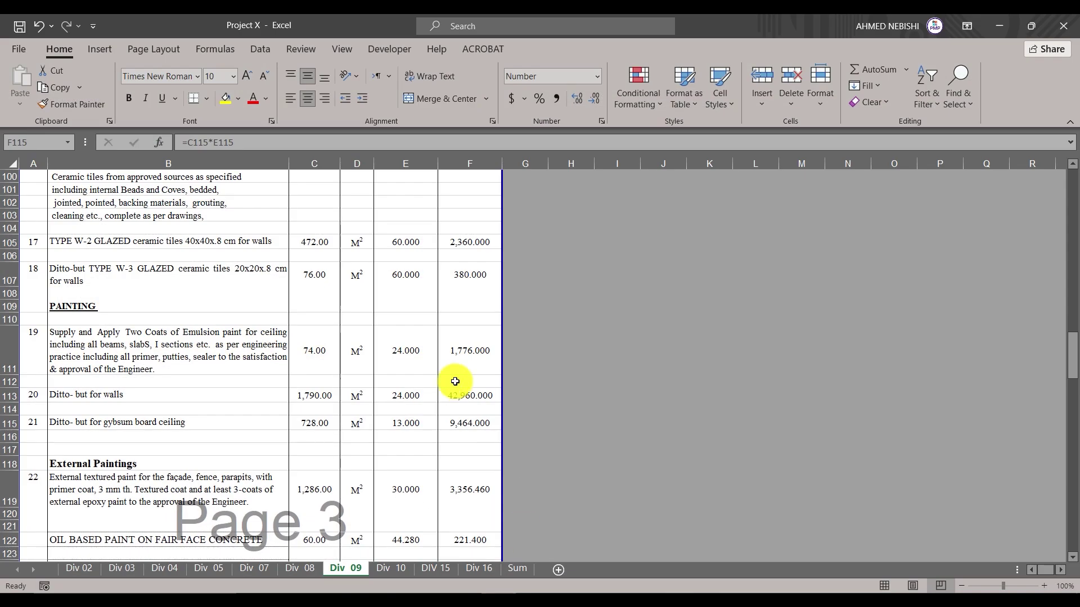
left_click(522, 400)
type("=")
left_click(477, 399)
type("/2")
key("Return")
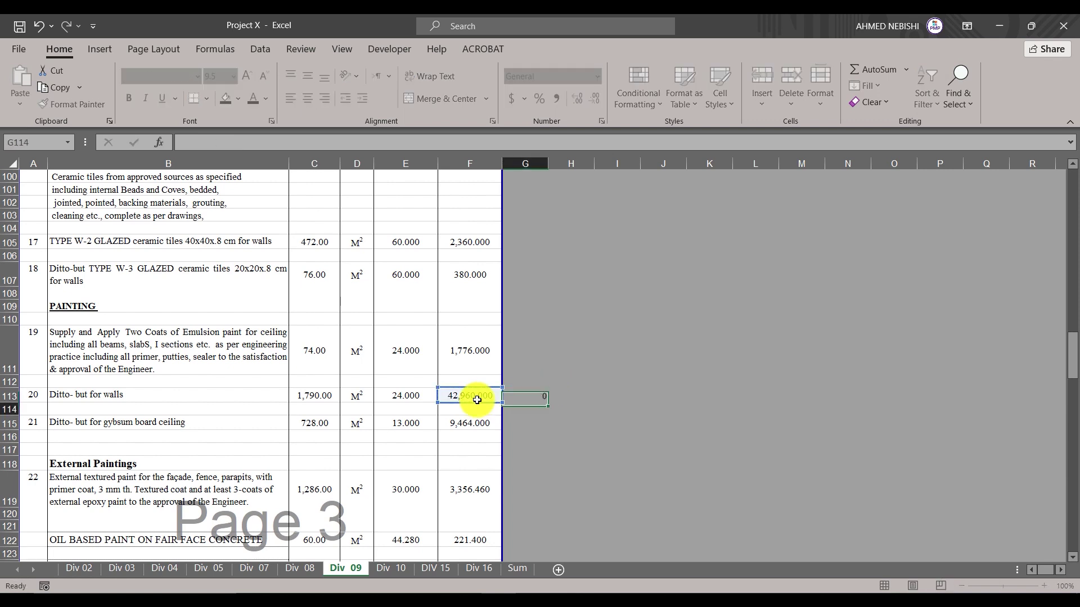
left_click(526, 396)
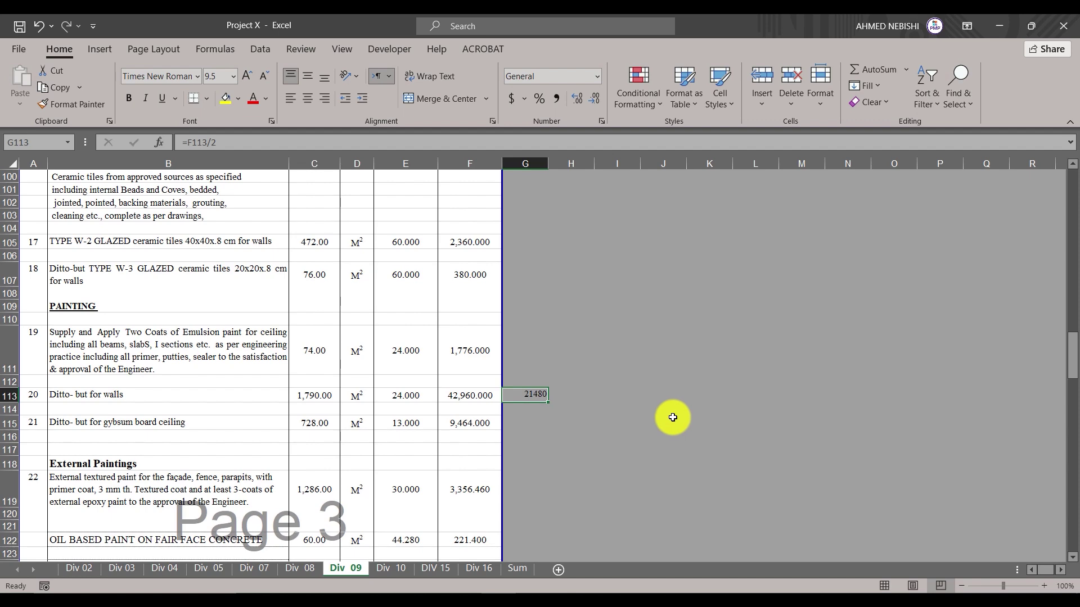
Step: Switch to Primavera P6 and set the budgeted units of the Painting First Layers activity (A1220) to 21480
left_click(1003, 23)
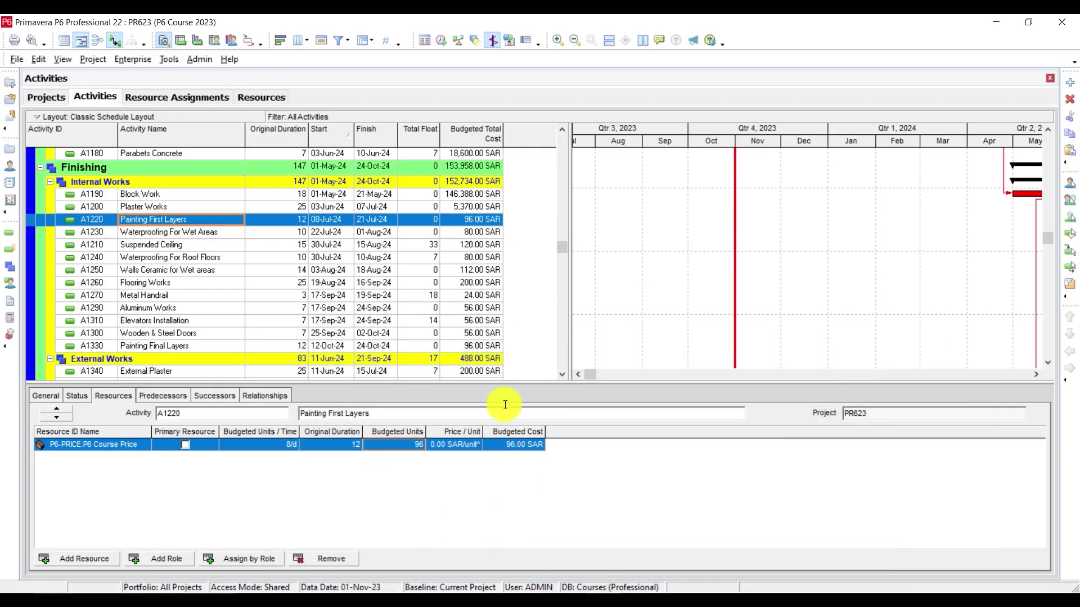
left_click(392, 450)
type("21480")
key("Return")
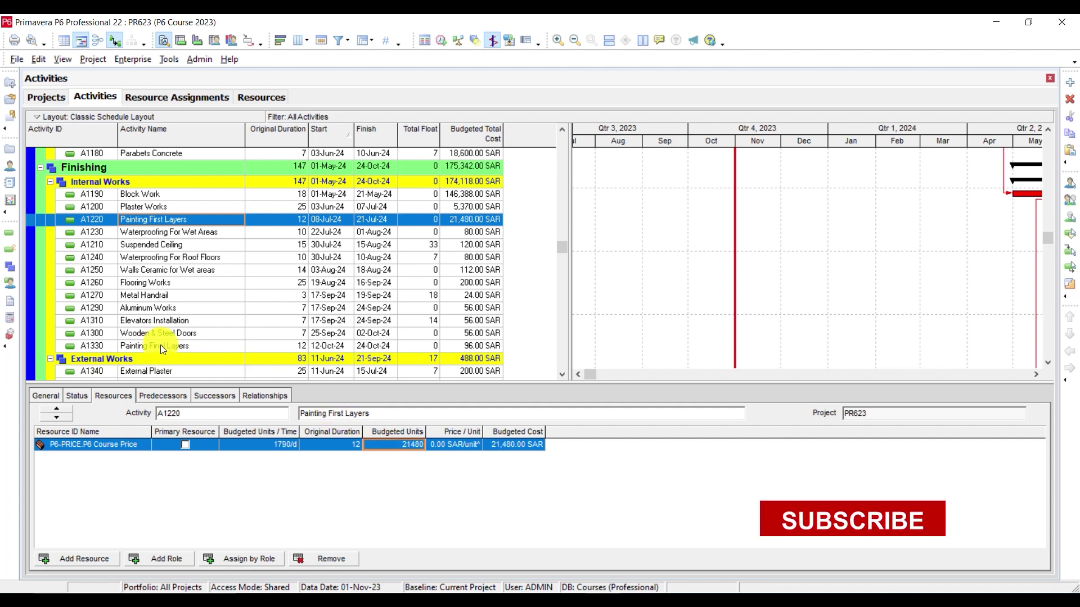
Step: Set the budgeted units of the Painting Final Layers activity (A1330) to 21480
left_click(198, 344)
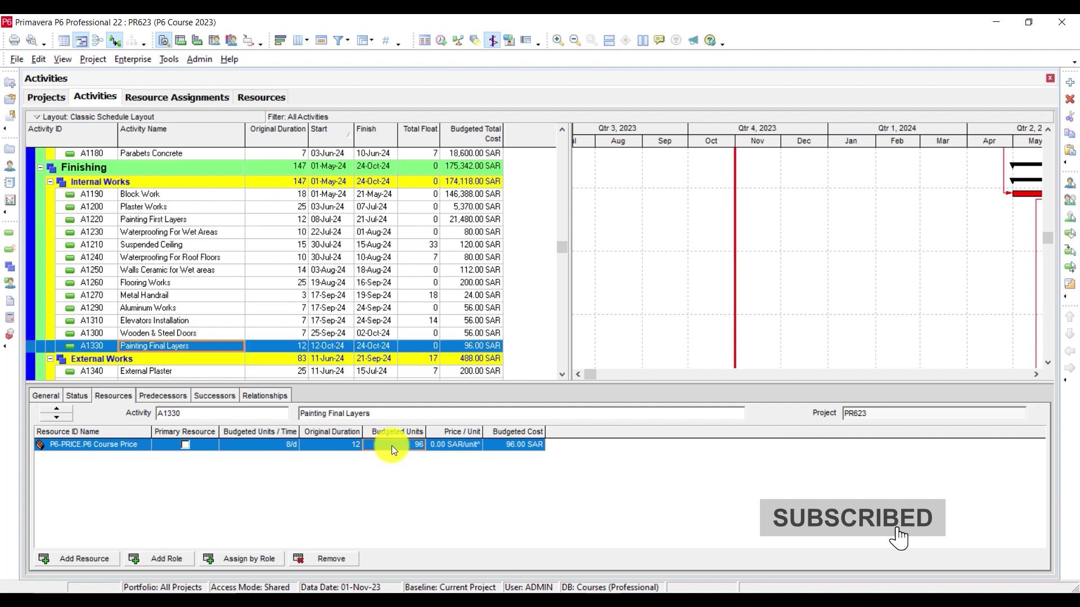
left_click(410, 447)
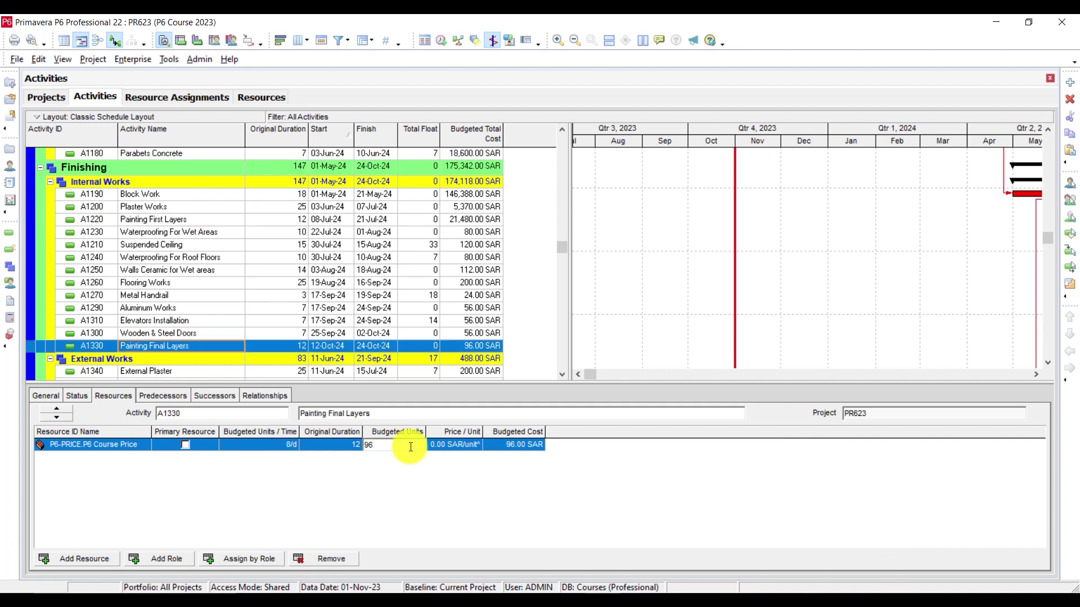
double_click(410, 447)
type("21480")
key("Return")
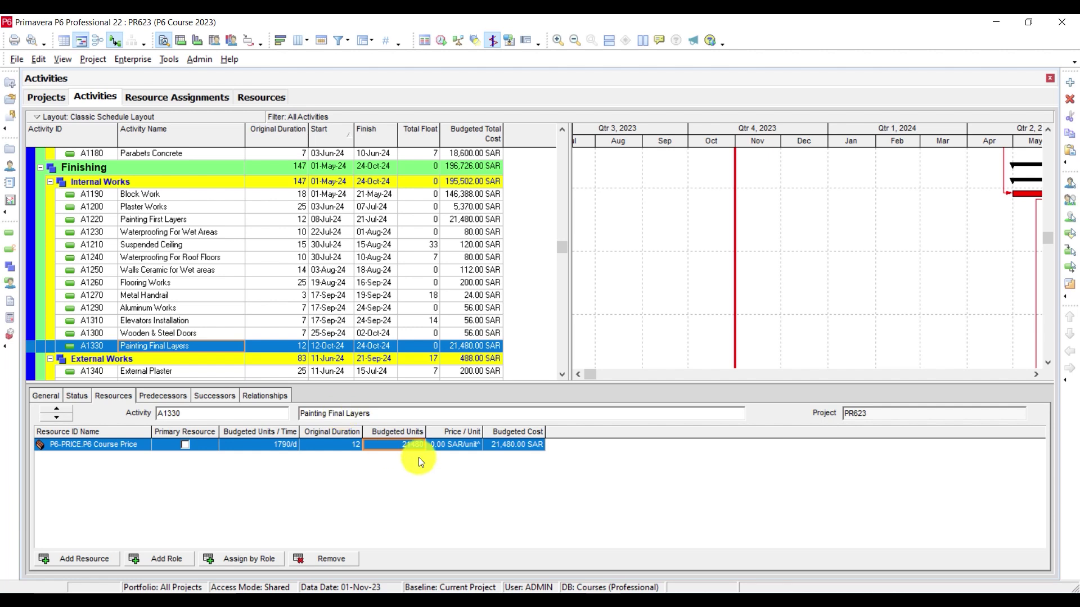
Step: Switch to the Excel bill of quantities and examine the wall ceramic, painting and external painting items on the Div 09 sheet
left_click(507, 600)
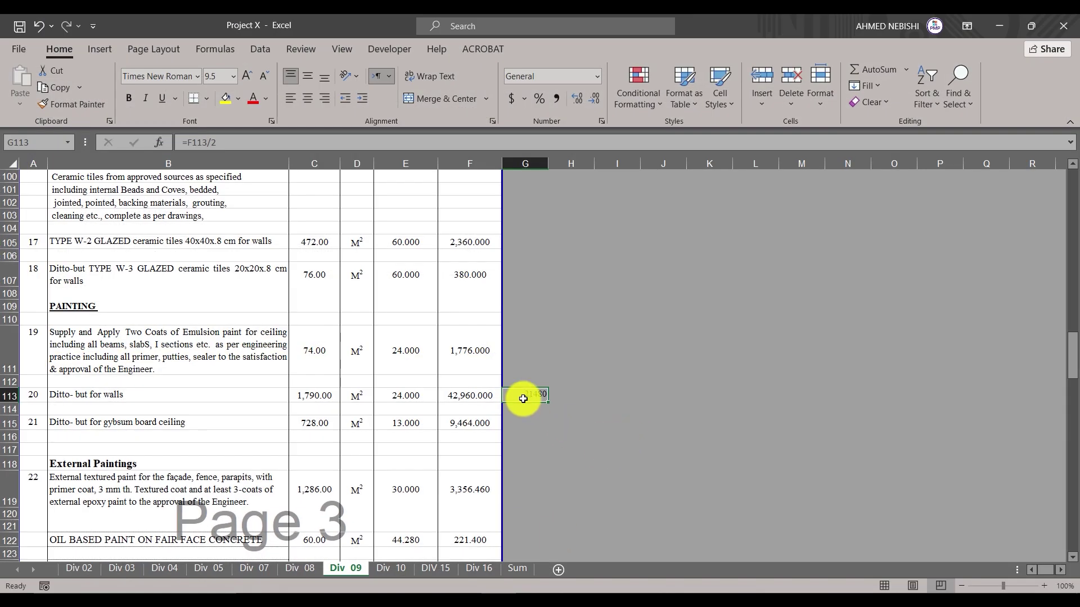
left_click(999, 26)
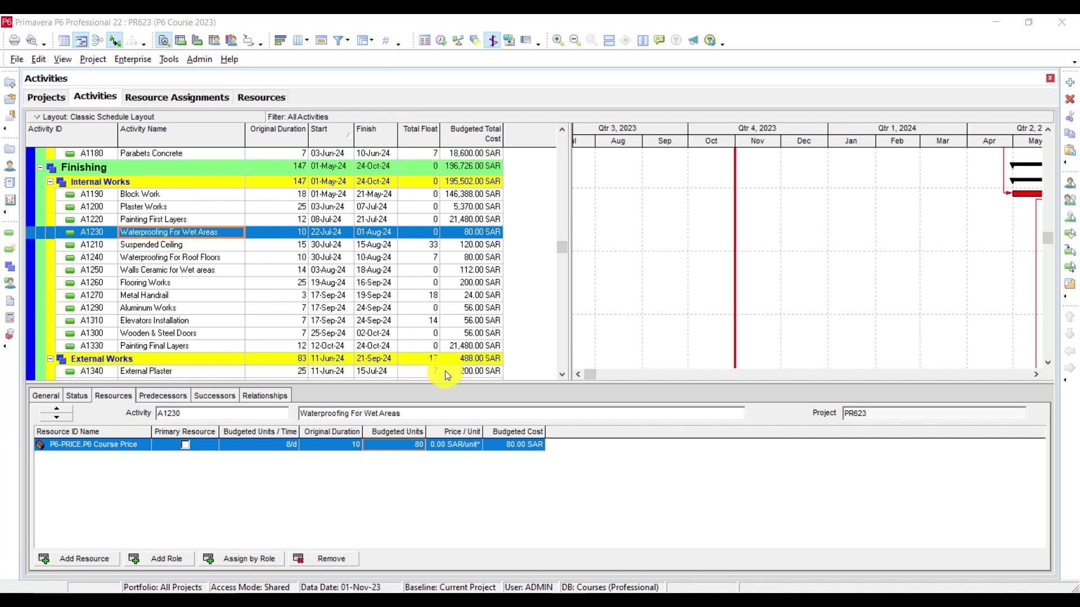
left_click(504, 601)
scroll(398, 343, "down", 1)
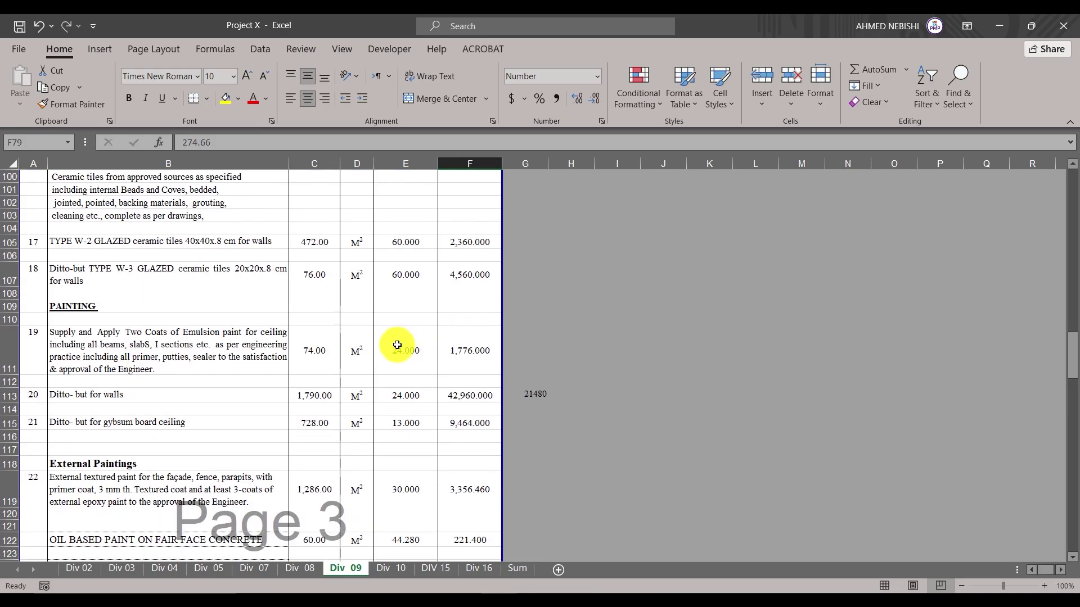
scroll(395, 353, "up", 2)
scroll(417, 394, "down", 2)
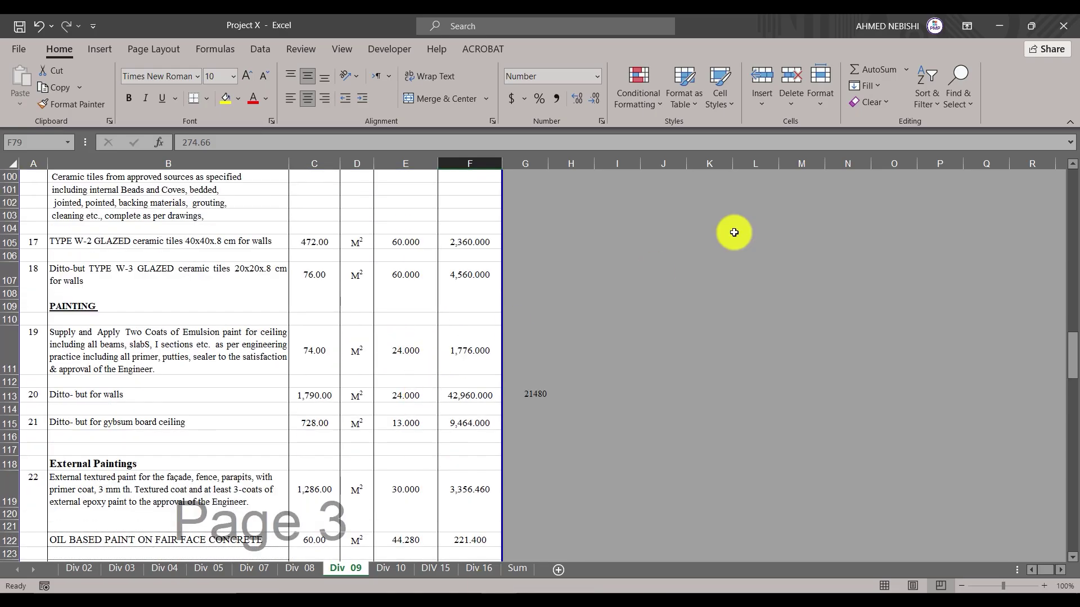
scroll(445, 388, "down", 2)
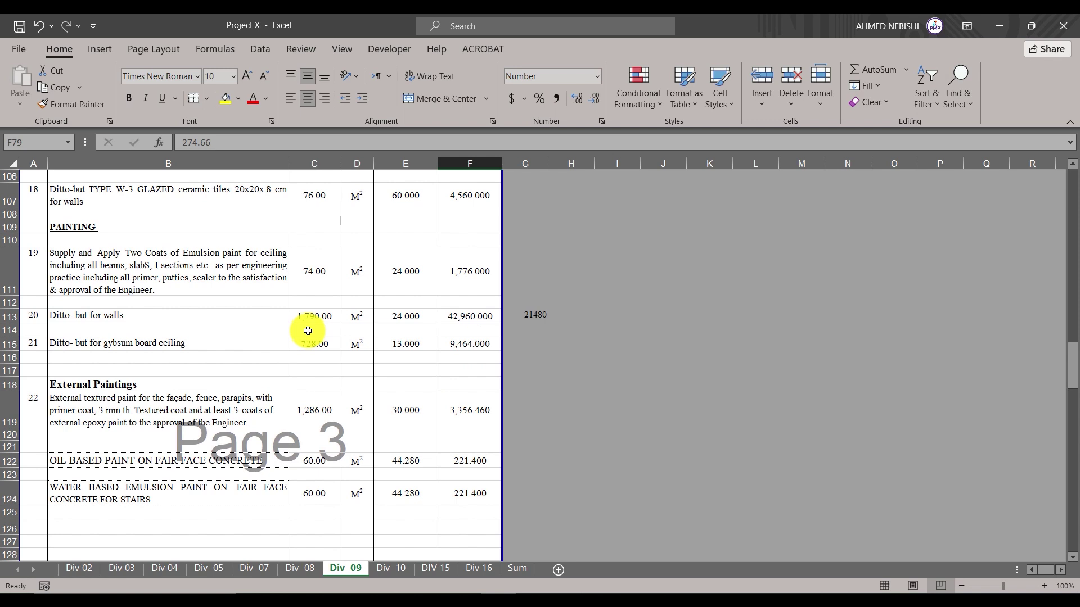
scroll(473, 348, "down", 2)
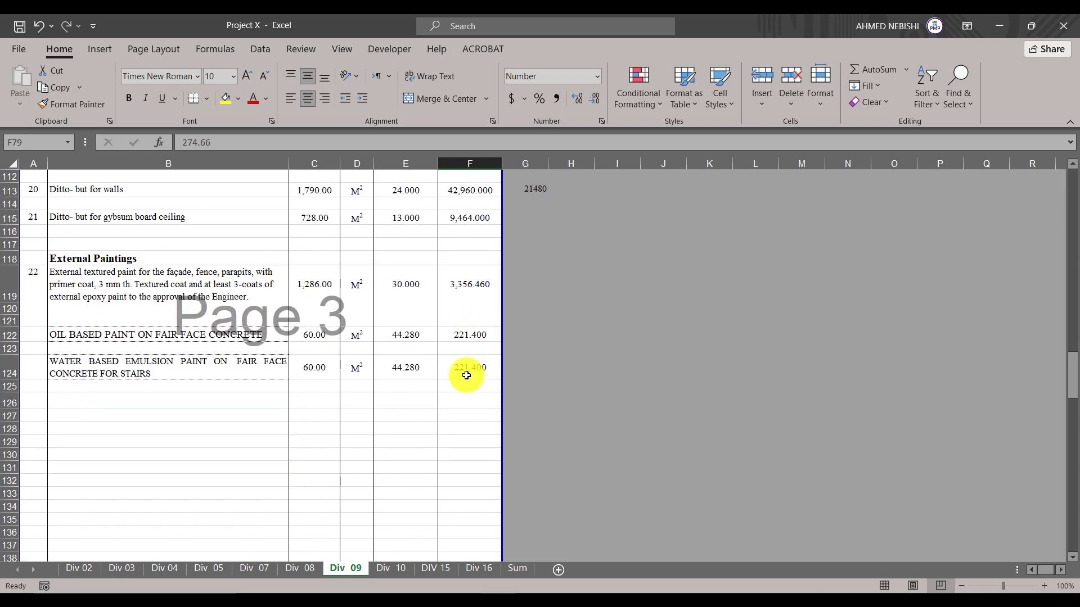
scroll(461, 371, "up", 5)
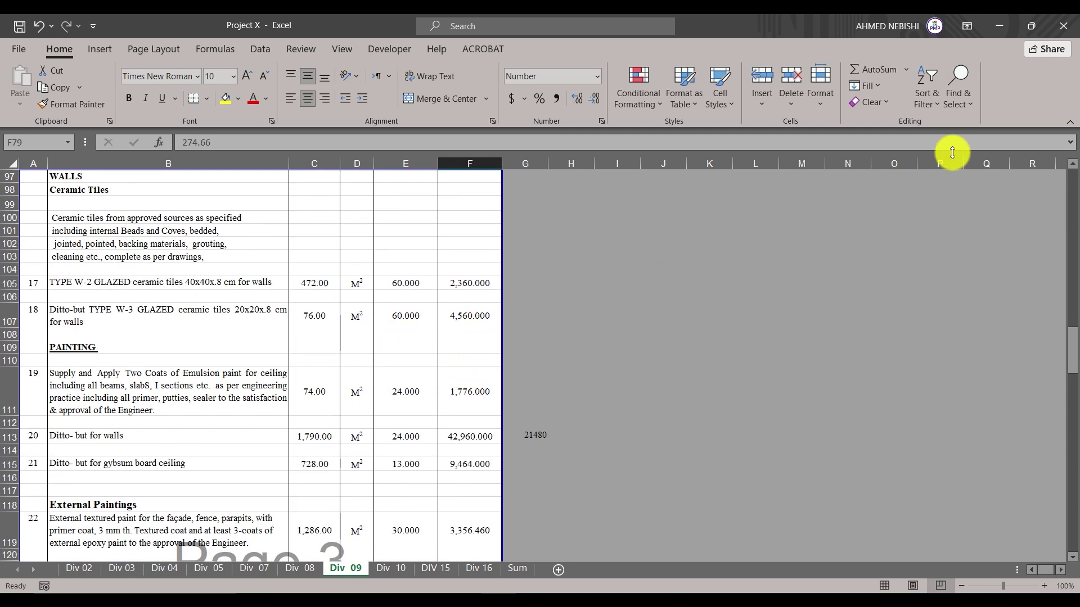
scroll(685, 320, "down", 3)
Step: Return to Primavera P6, sort the activities by Activity ID and select Suspended Ceiling (A1210)
left_click(624, 604)
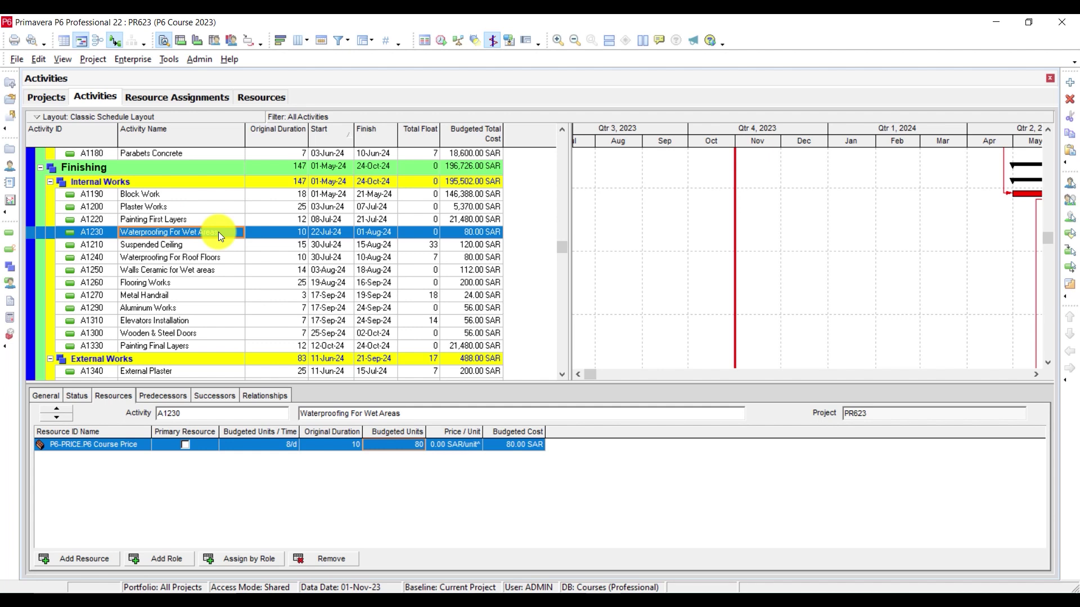
left_click(174, 246)
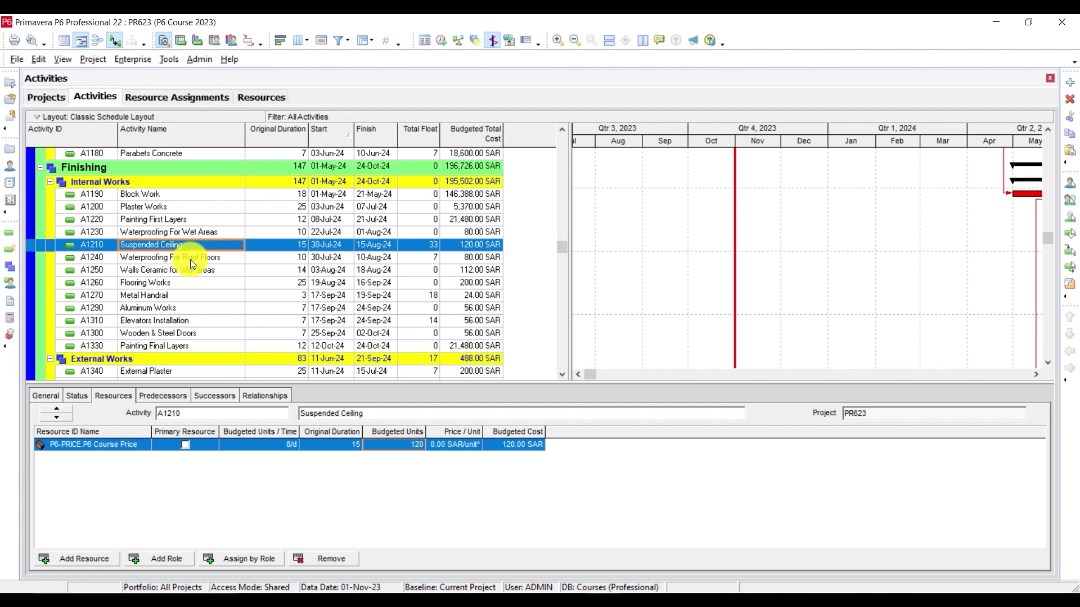
left_click(109, 144)
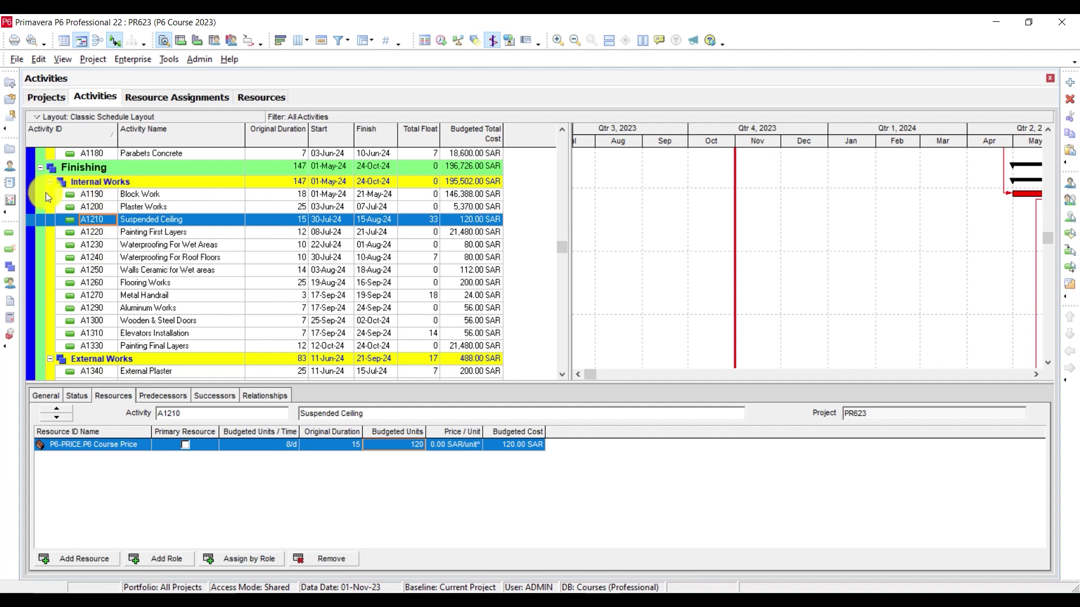
left_click(167, 233)
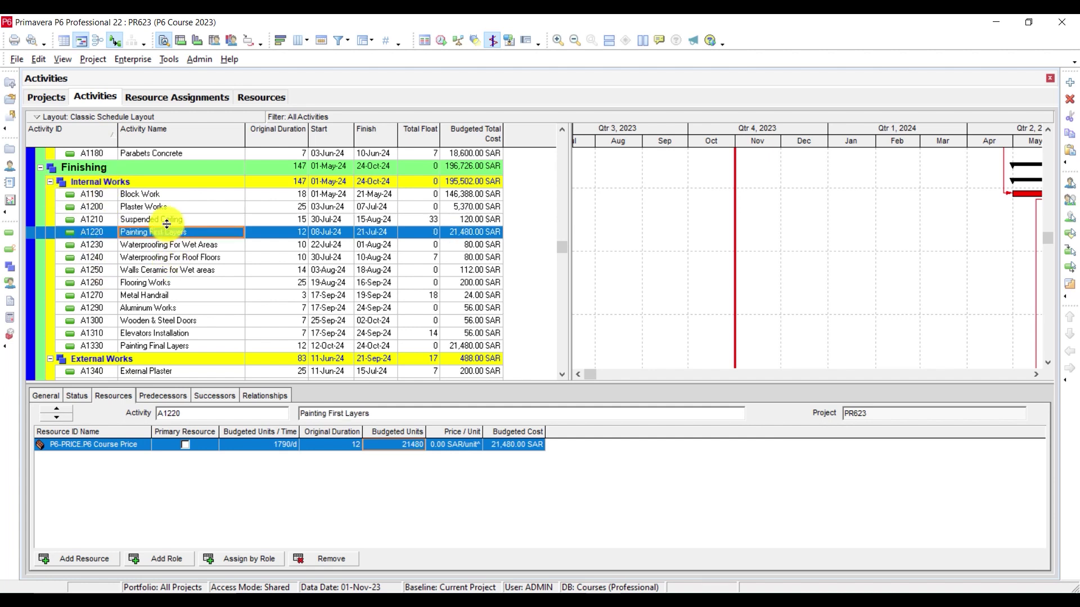
left_click(214, 221)
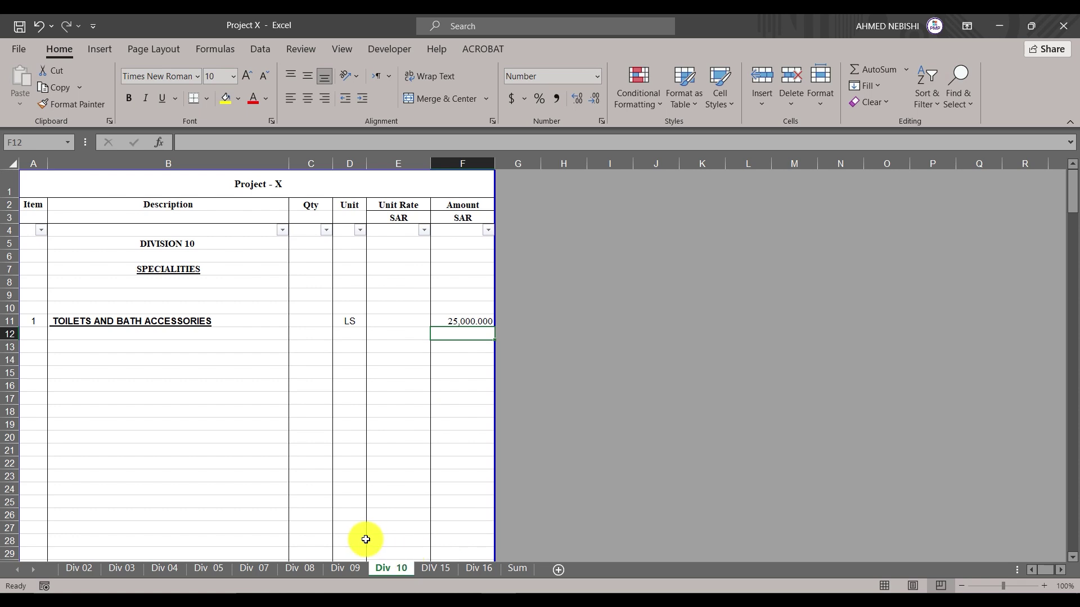
Step: On the Div 09 sheet of the Excel bill of quantities, select the suspended ceiling amounts F76:F81 to get their sum
left_click(355, 568)
scroll(362, 480, "up", 15)
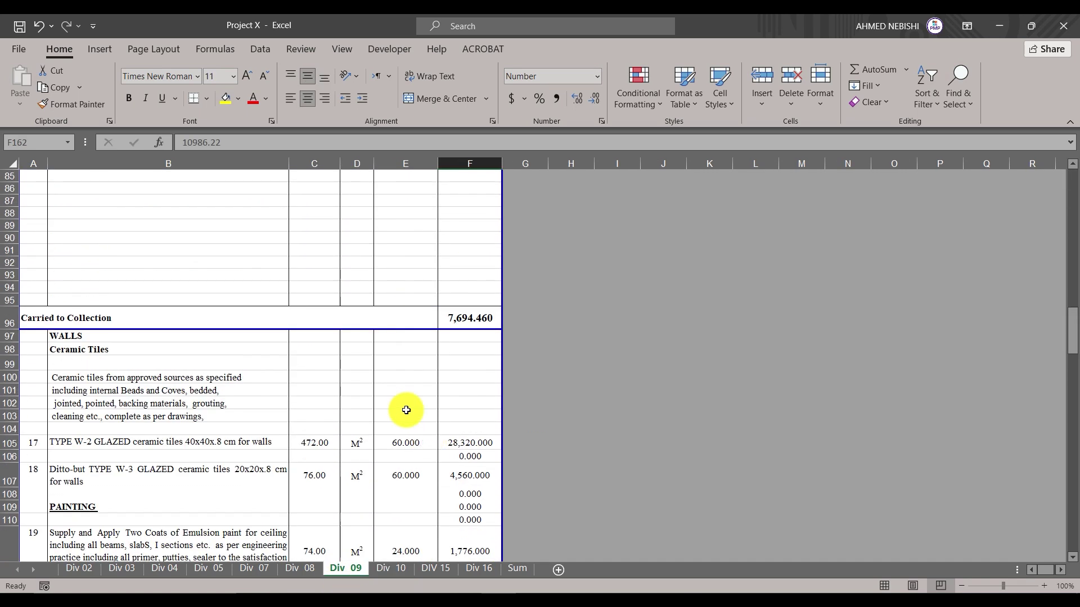
scroll(261, 387, "up", 8)
scroll(181, 437, "down", 1)
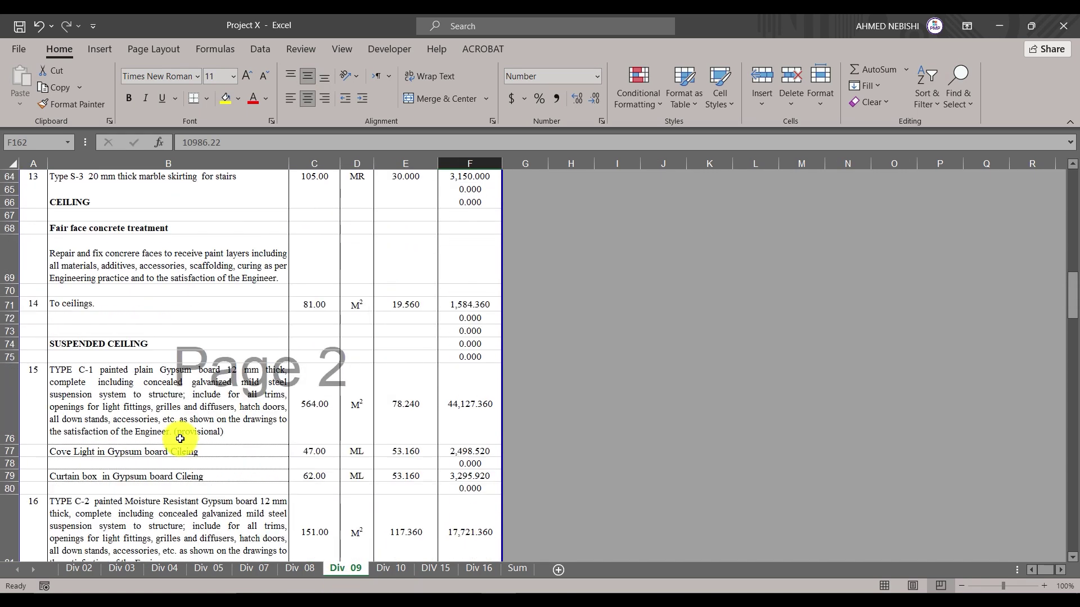
scroll(373, 364, "down", 2)
left_click(467, 298)
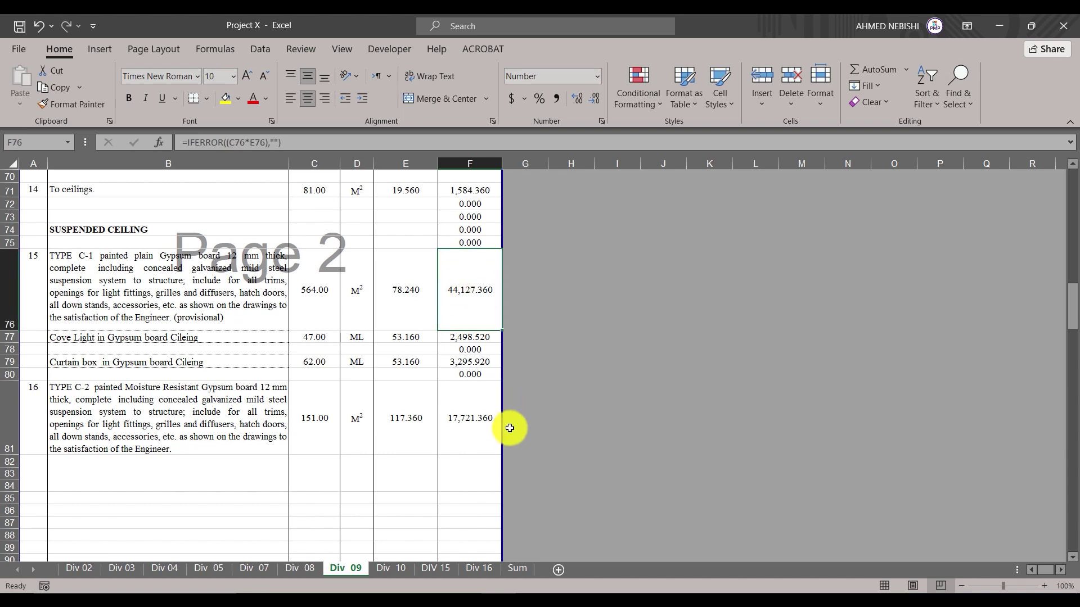
left_click(479, 459)
left_click_drag(466, 303, 472, 406)
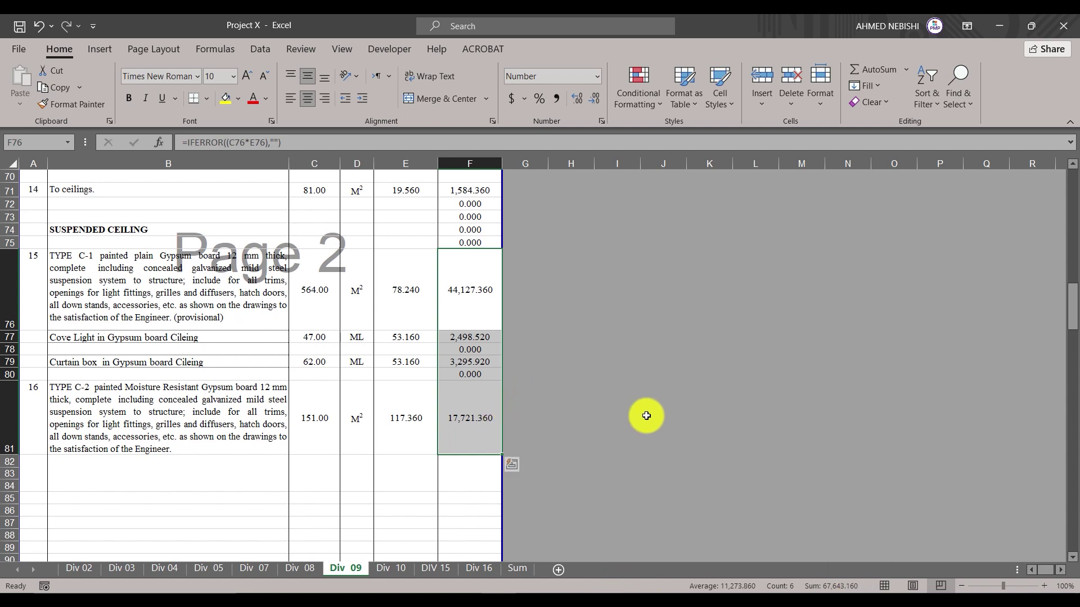
Step: Add the gypsum board ceiling paint amount in F115 to the selected suspended ceiling amounts to get the combined sum
scroll(646, 415, "up", 3)
scroll(386, 378, "up", 2)
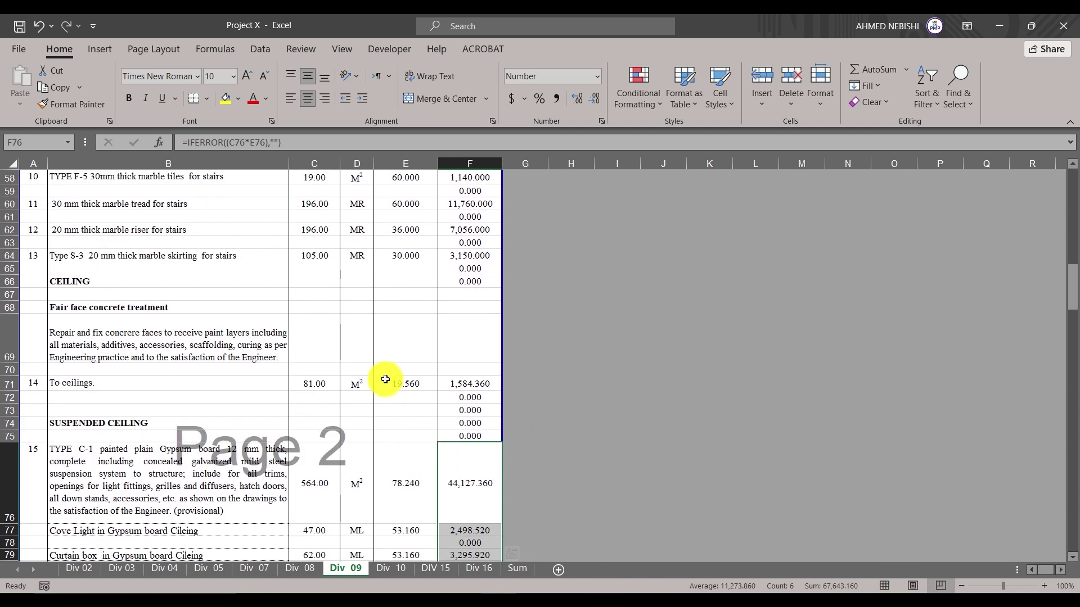
scroll(293, 382, "up", 10)
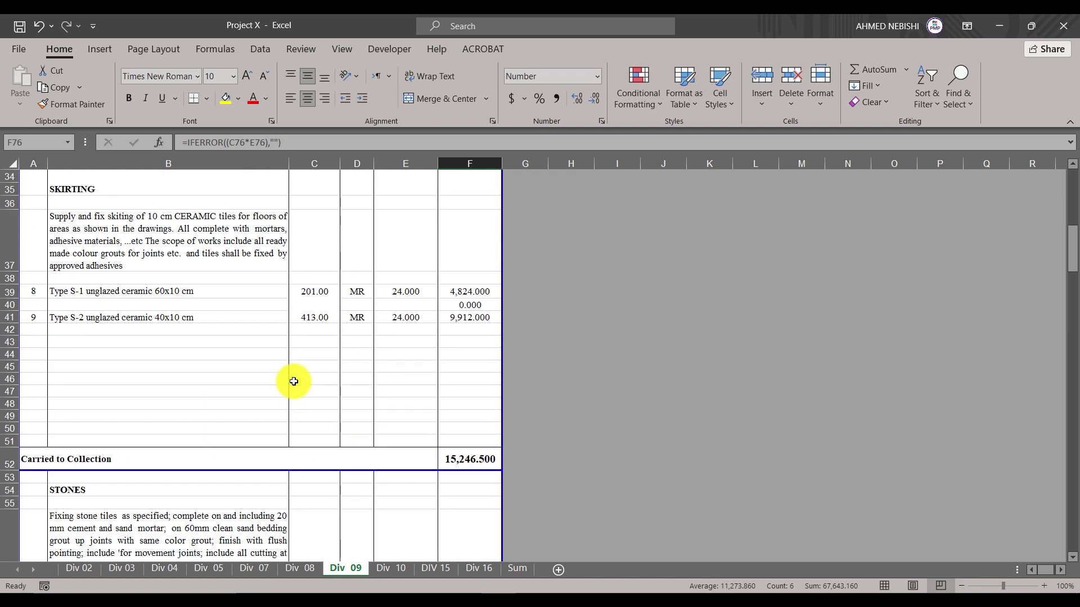
scroll(248, 406, "down", 15)
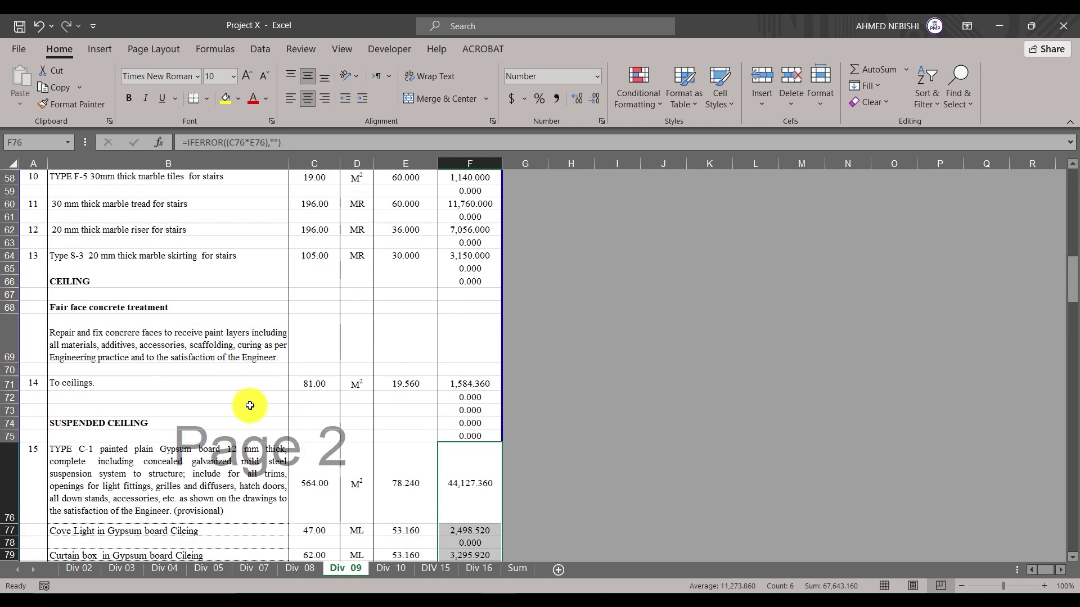
scroll(250, 406, "down", 5)
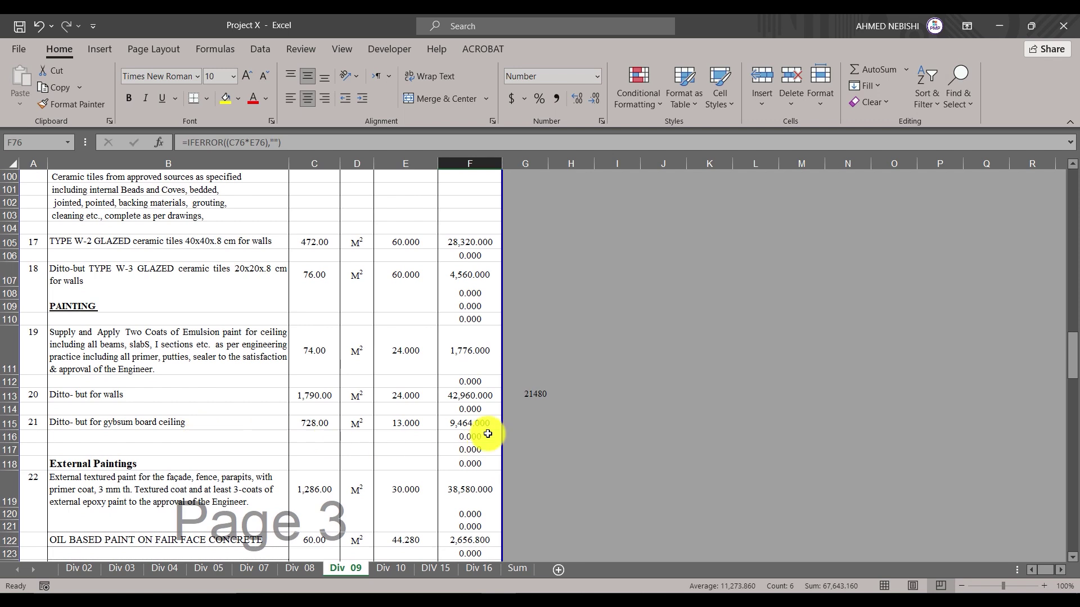
left_click(475, 423, "ctrl")
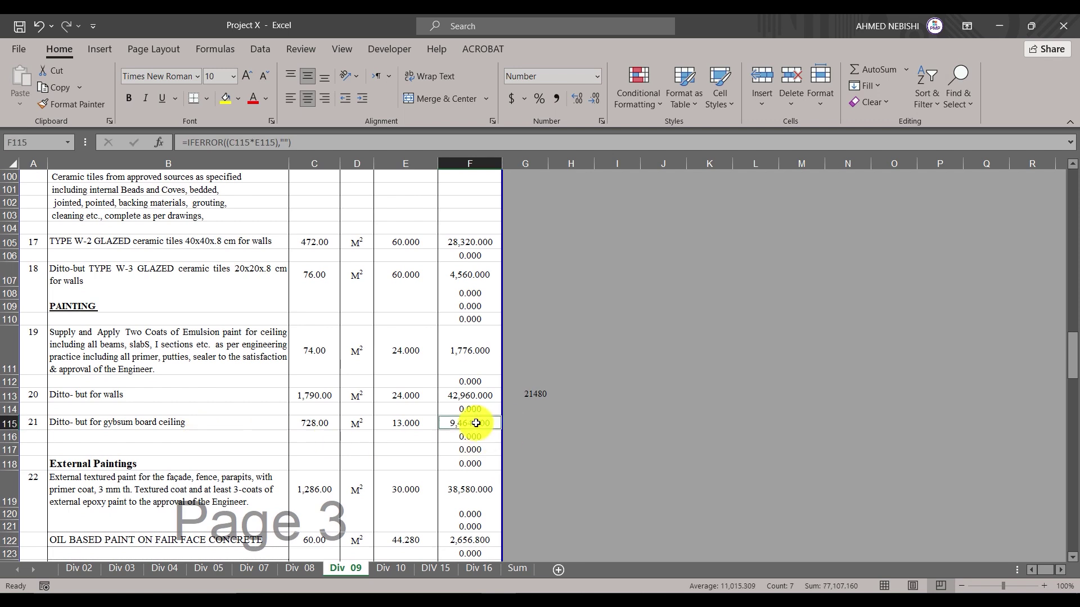
Step: Switch to Primavera P6 and set the budgeted units of the Suspended Ceiling activity (A1210) to 77107
left_click(606, 601)
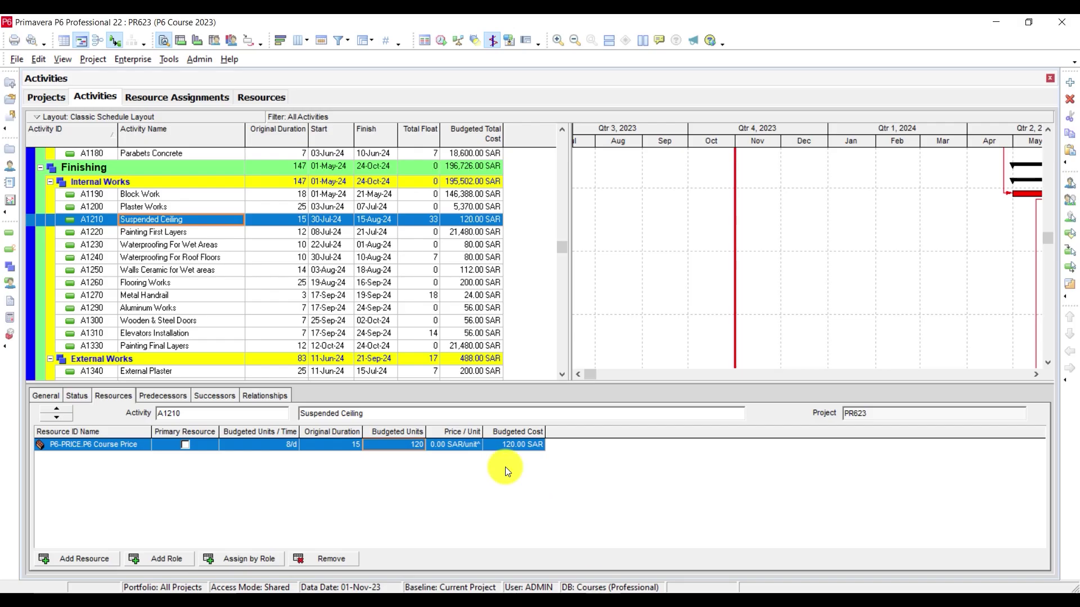
left_click(414, 449)
type("77")
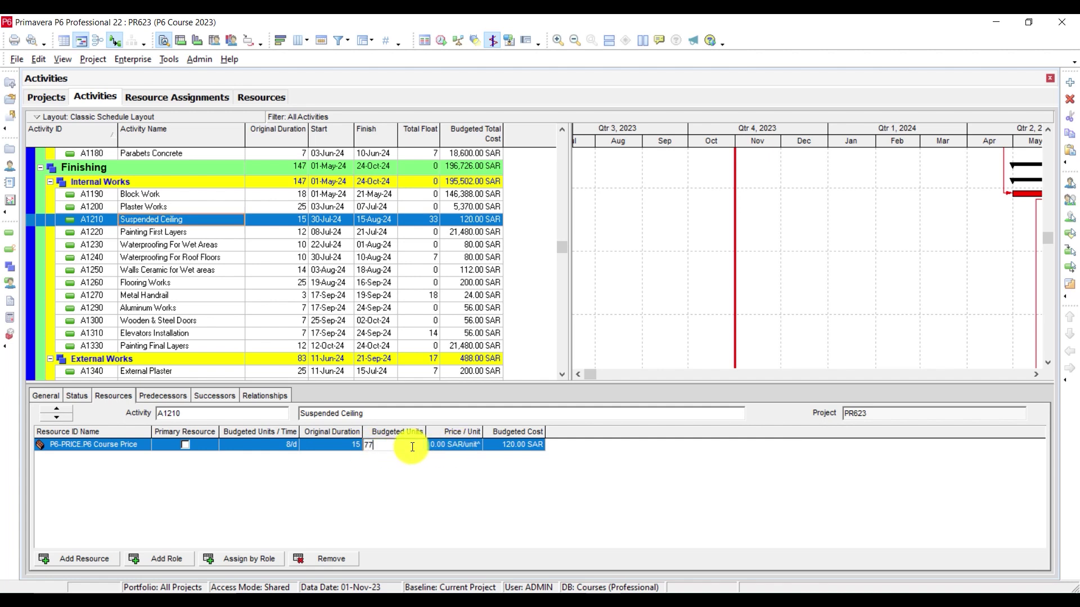
type("107")
key("Return")
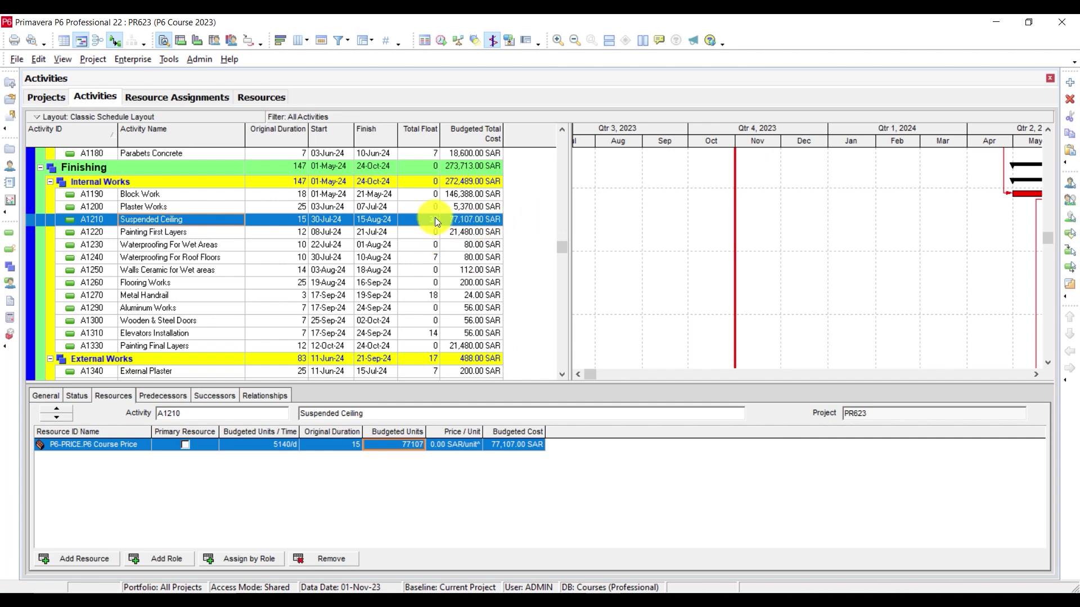
Step: Check the internal wall plaster amount in the Excel bill of quantities and set the budgeted units of Plaster Works (A1200) to 57600
scroll(453, 213, "up", 1)
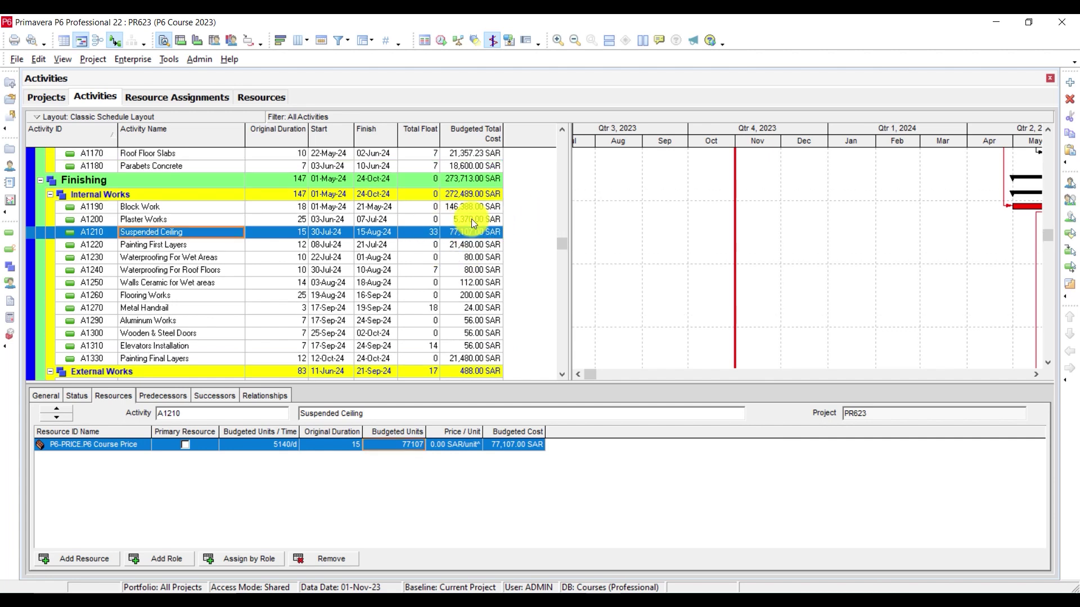
left_click(471, 219)
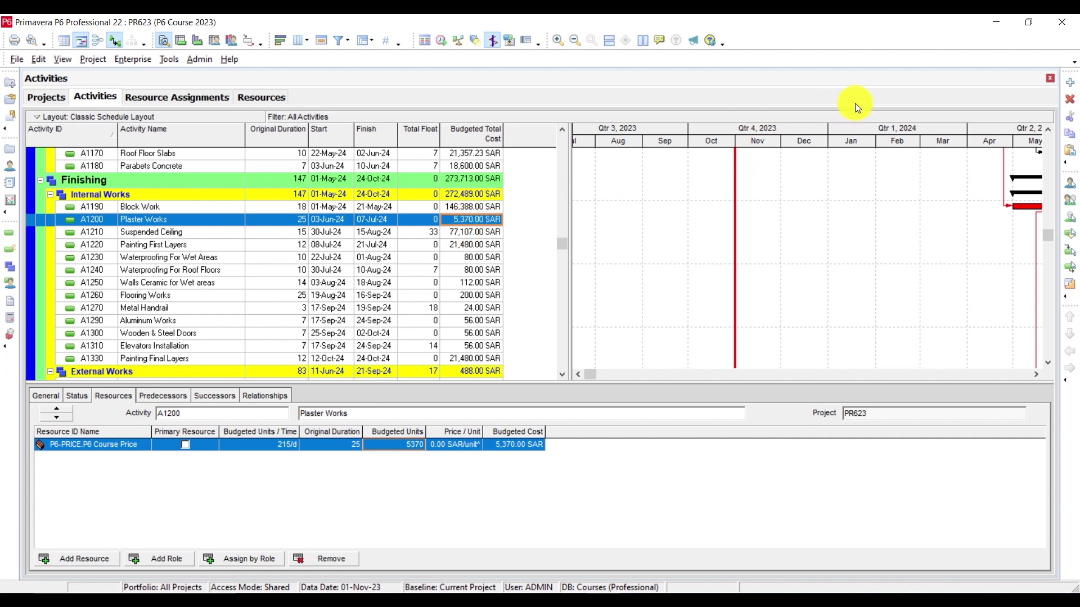
key("alt+Tab")
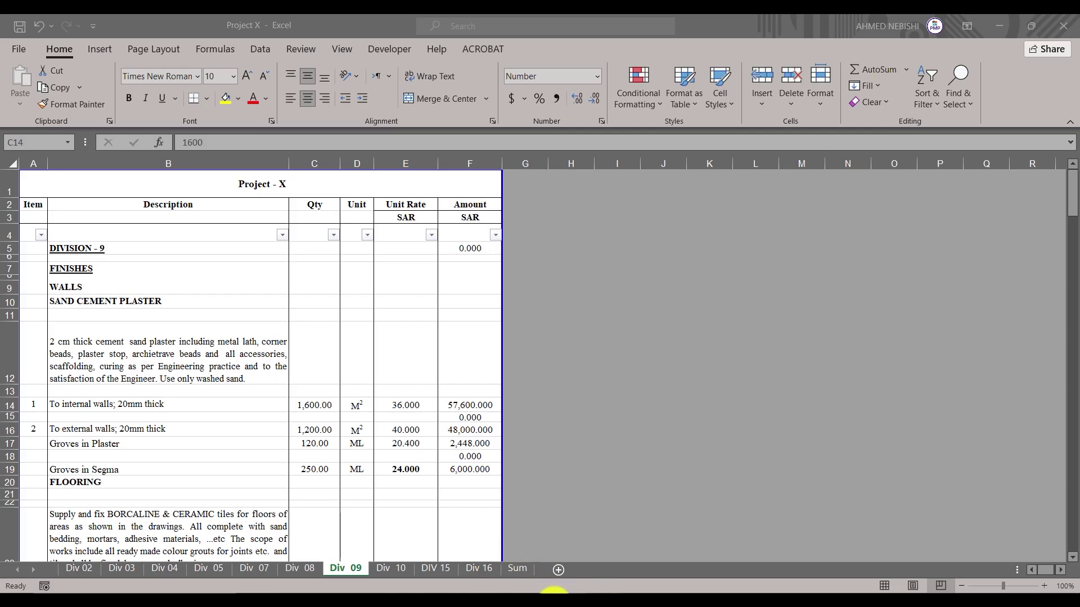
left_click(554, 603)
left_click(554, 604)
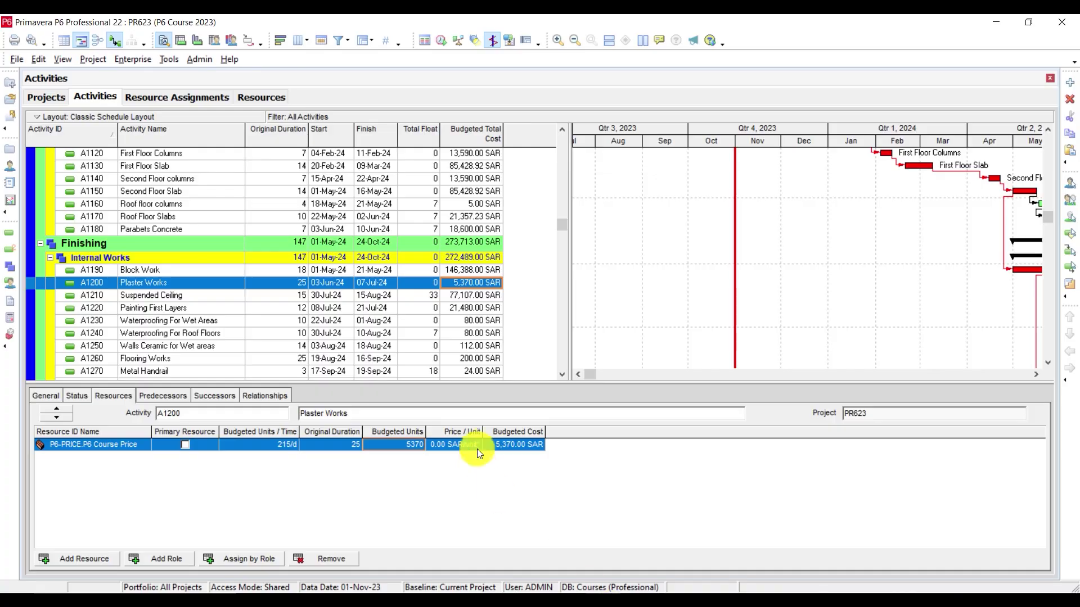
left_click(404, 447)
type("576")
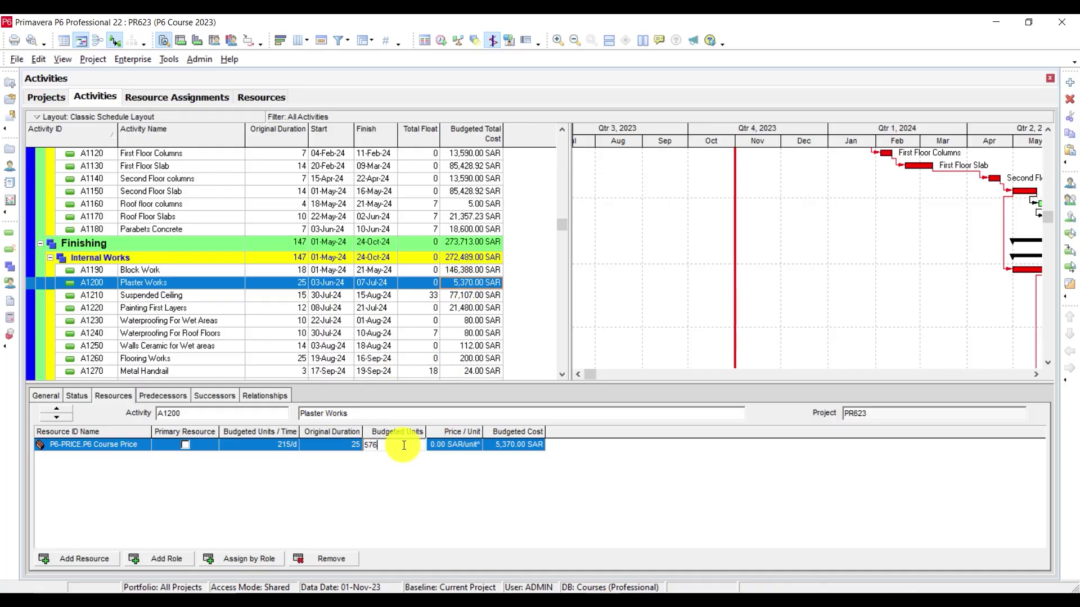
type("00")
key("Return")
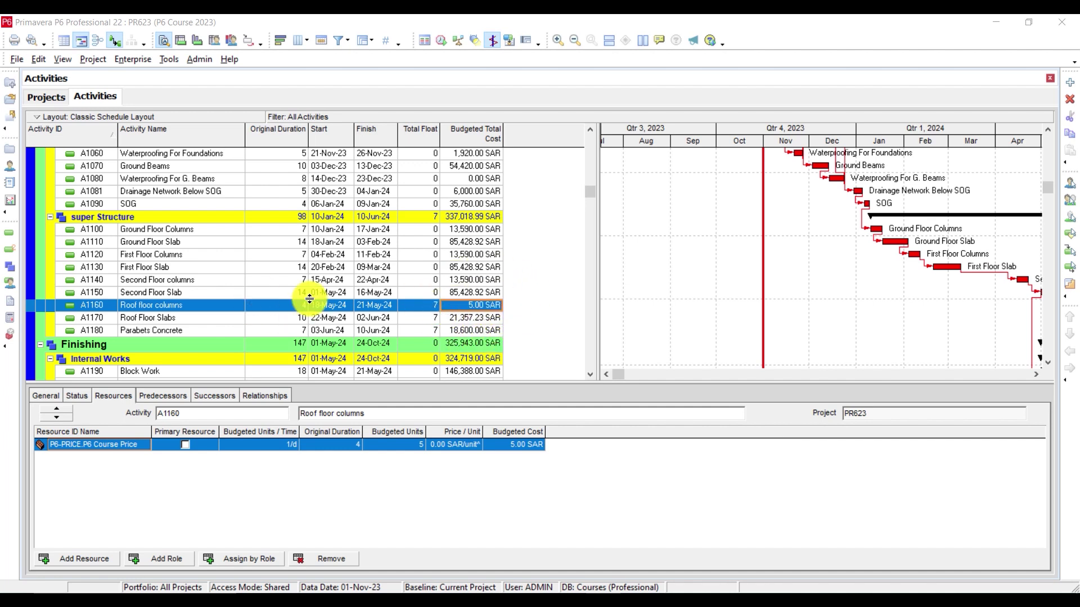
Step: Select the Roof floor columns activity (A1160) and set the K-300 column concrete quantity in C48 of the Excel Div 03 sheet to 5
left_click(468, 302)
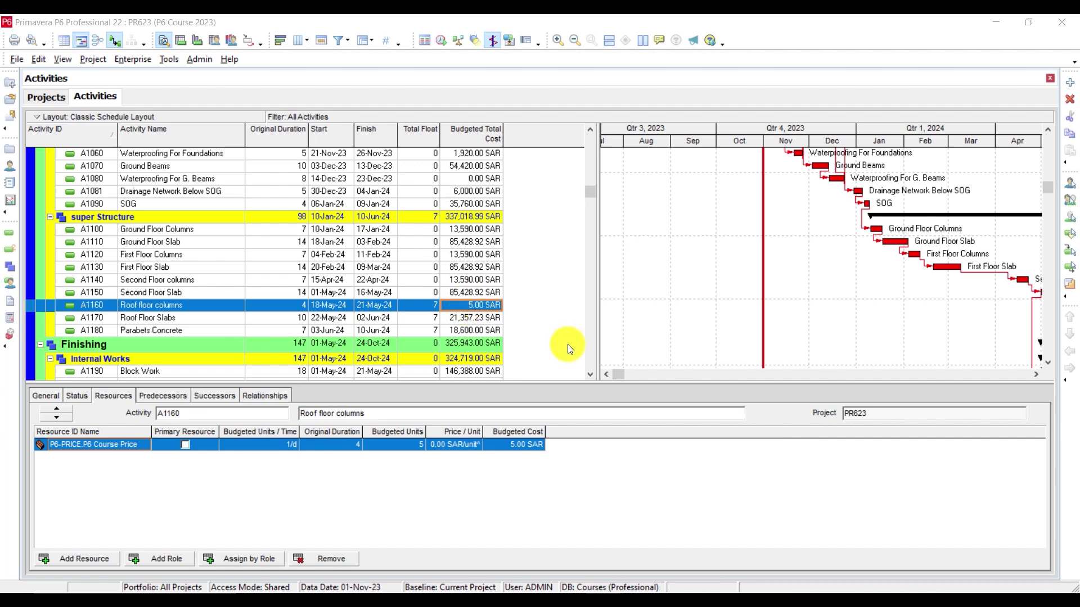
left_click(486, 600)
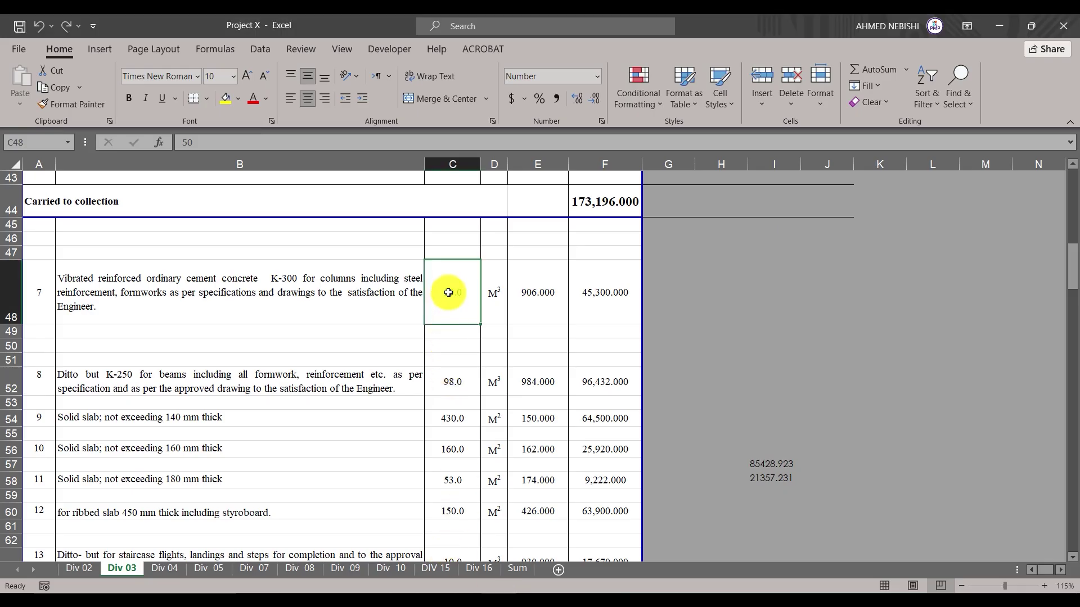
type("5")
key("Return")
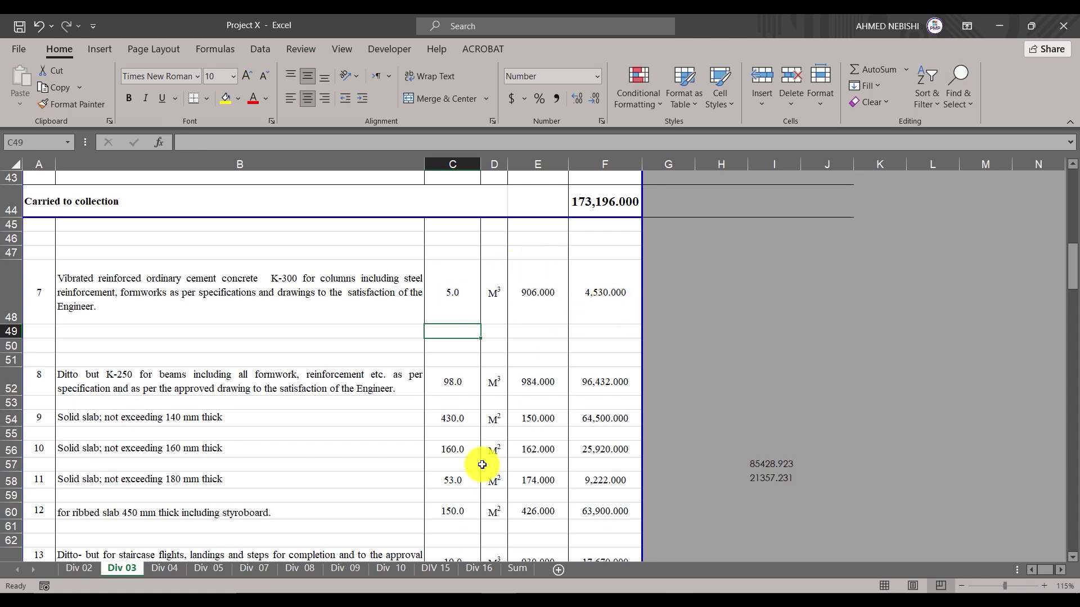
Step: Return to Primavera P6 and set the budgeted units of Roof floor columns (A1160) to 4530
left_click(565, 601)
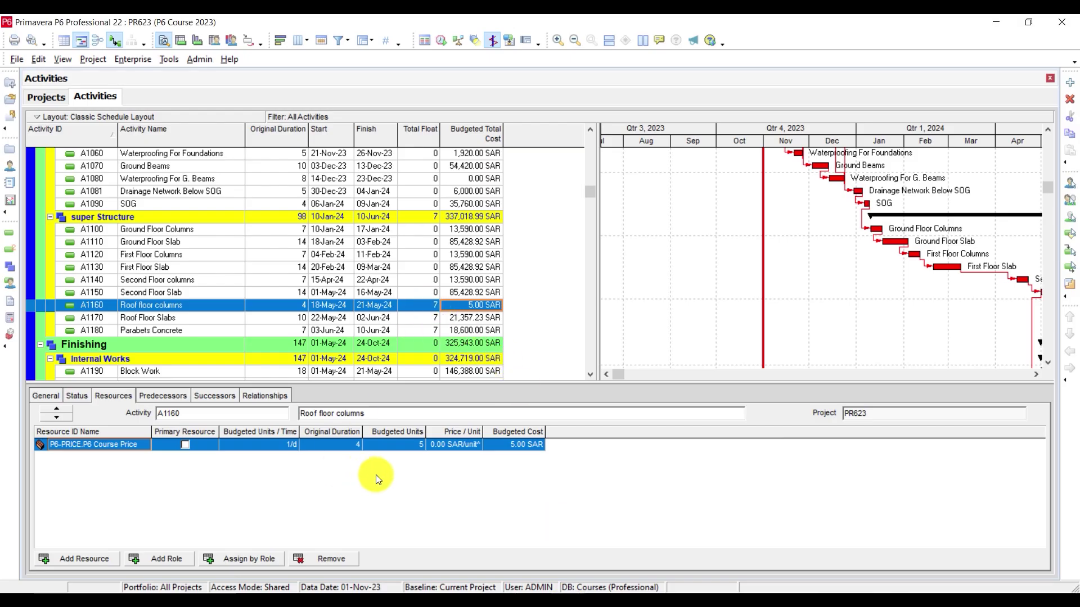
left_click(411, 447)
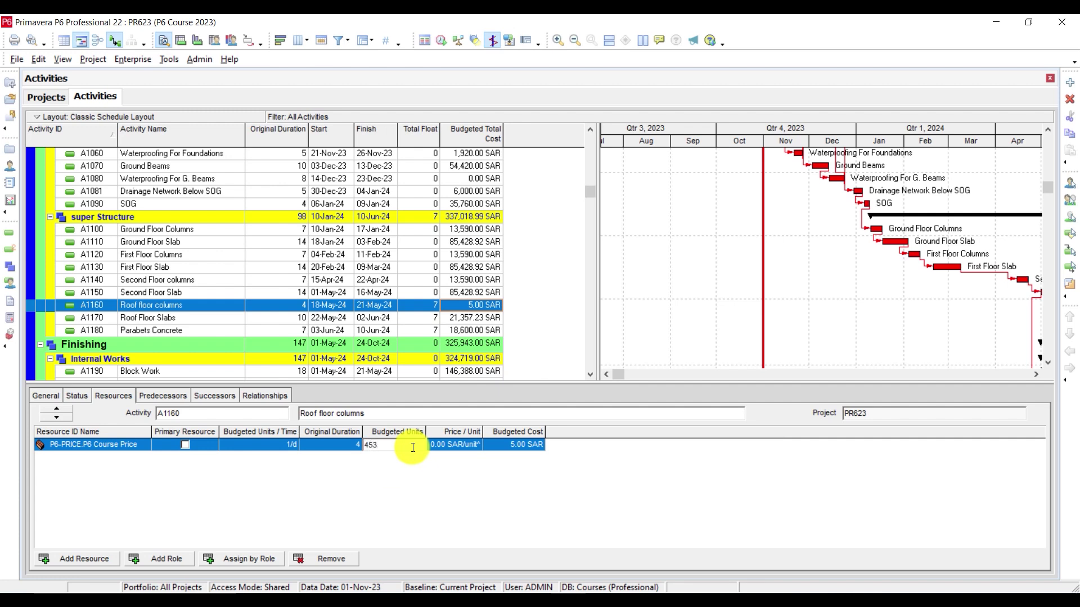
key("Return")
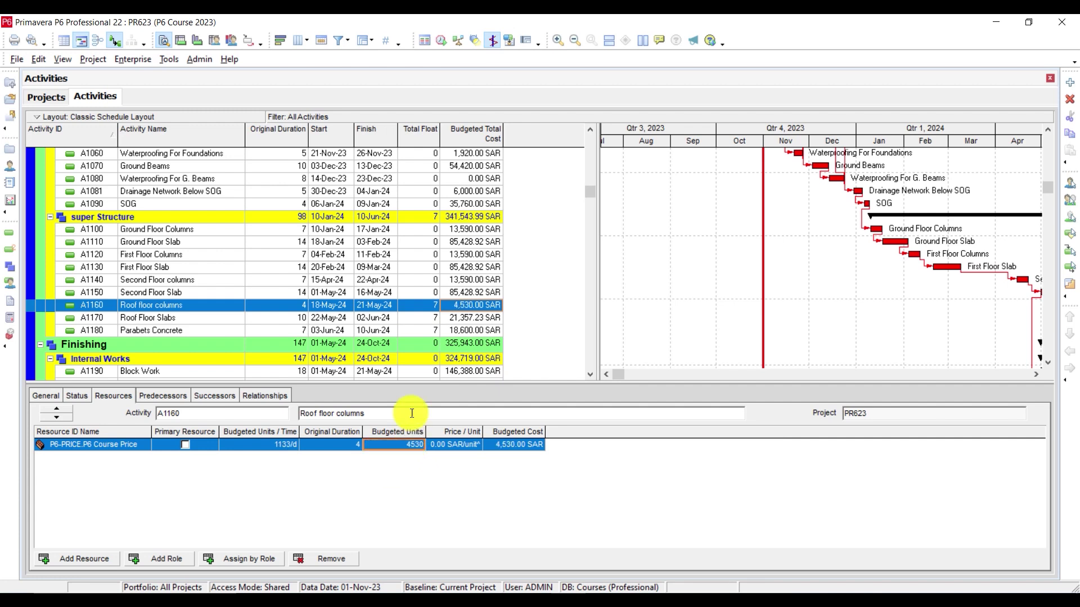
Step: Review the budgeted costs of the structure and finishing activities, and open the Div 07 sheet in the Excel bill of quantities
scroll(417, 275, "up", 3)
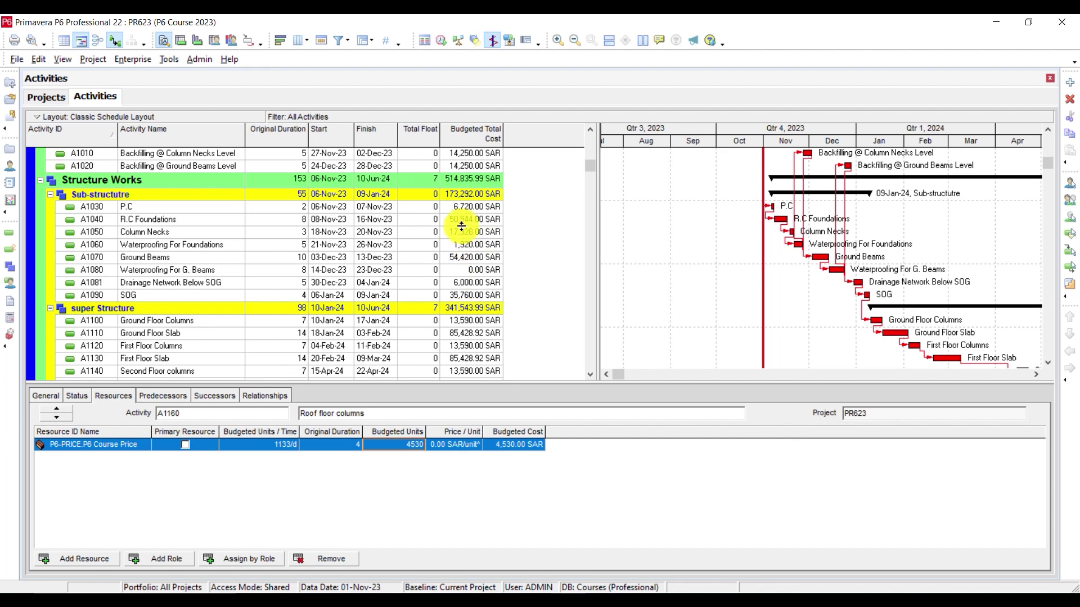
scroll(397, 240, "down", 2)
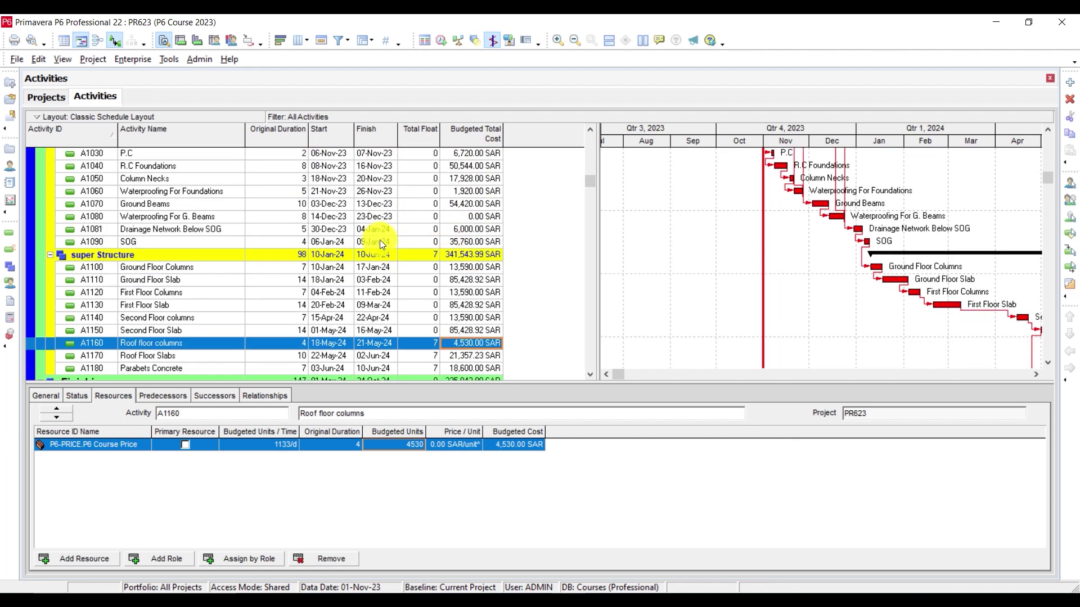
scroll(380, 246, "down", 1)
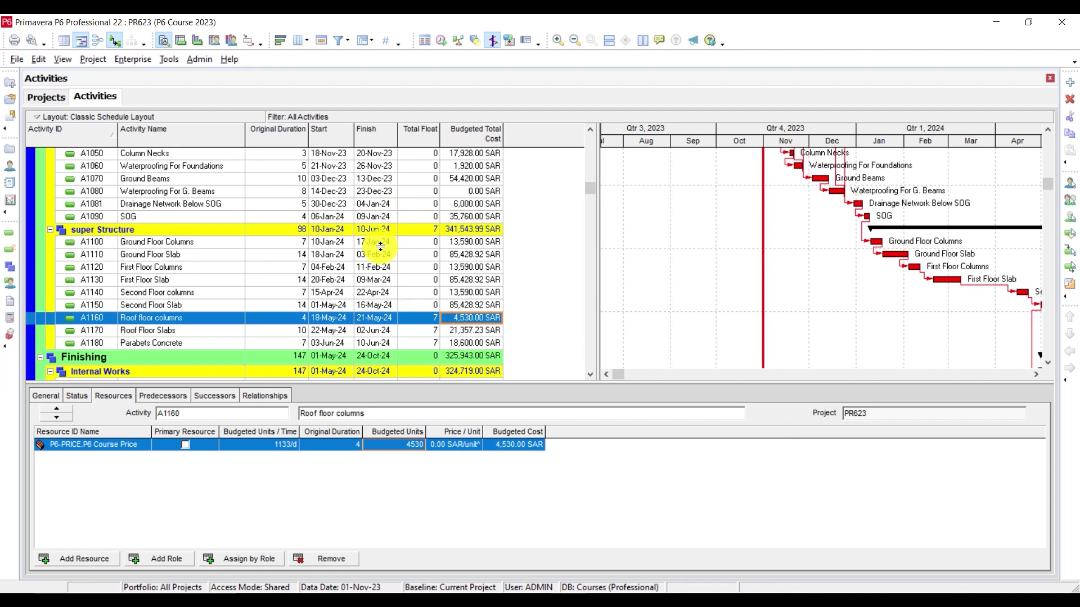
scroll(380, 246, "down", 5)
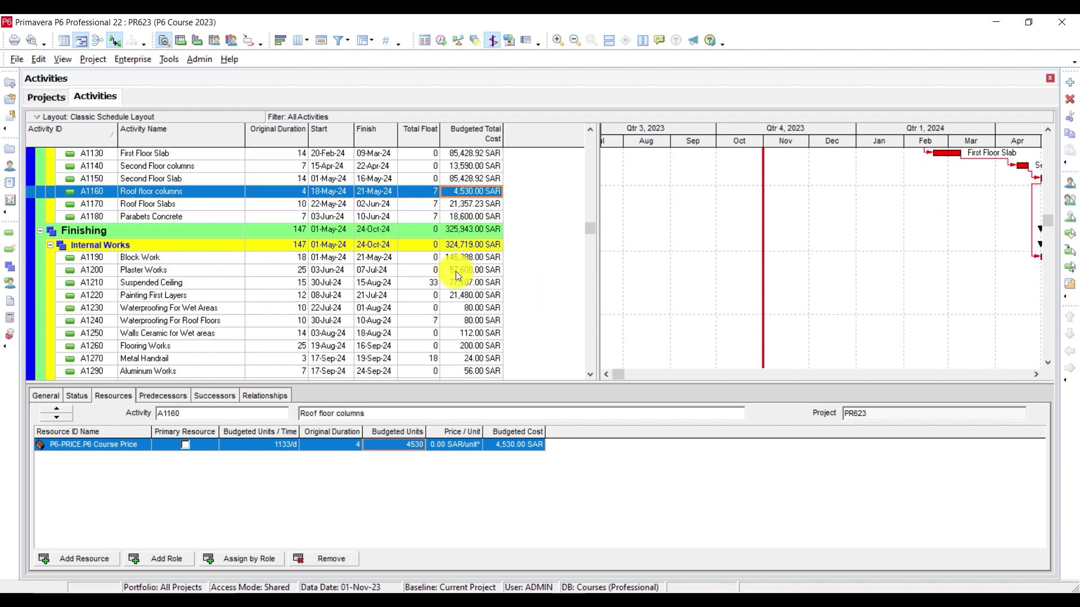
scroll(479, 300, "down", 1)
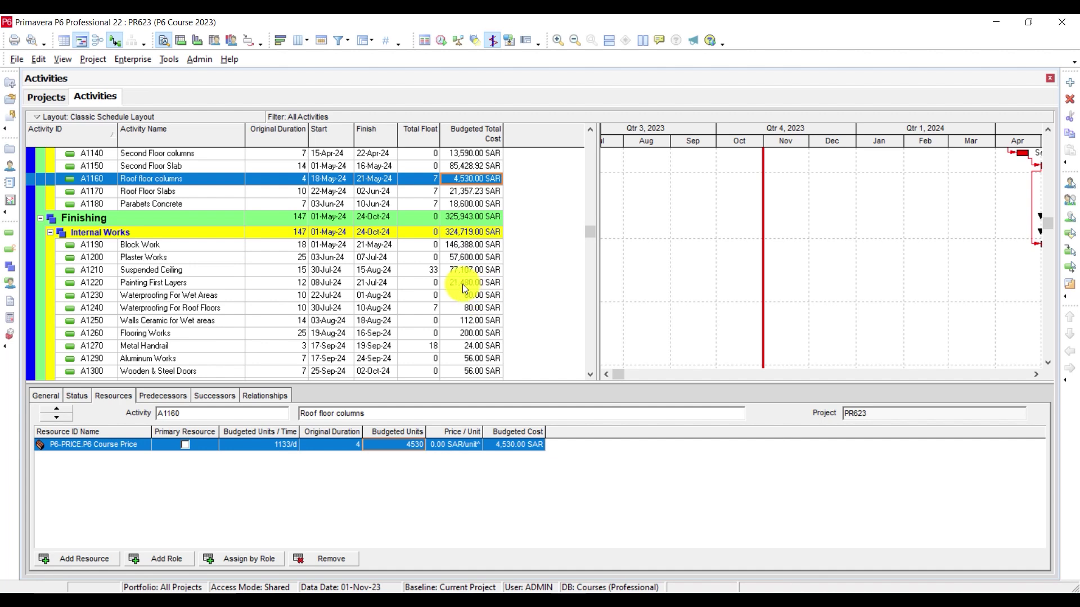
scroll(223, 295, "down", 1)
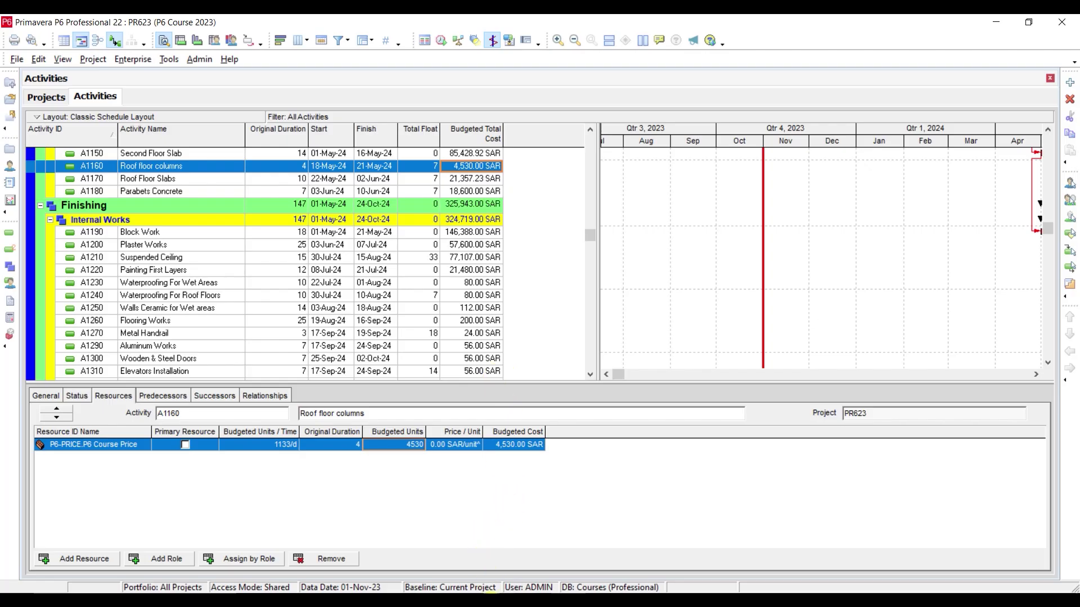
left_click(490, 602)
scroll(267, 407, "down", 4)
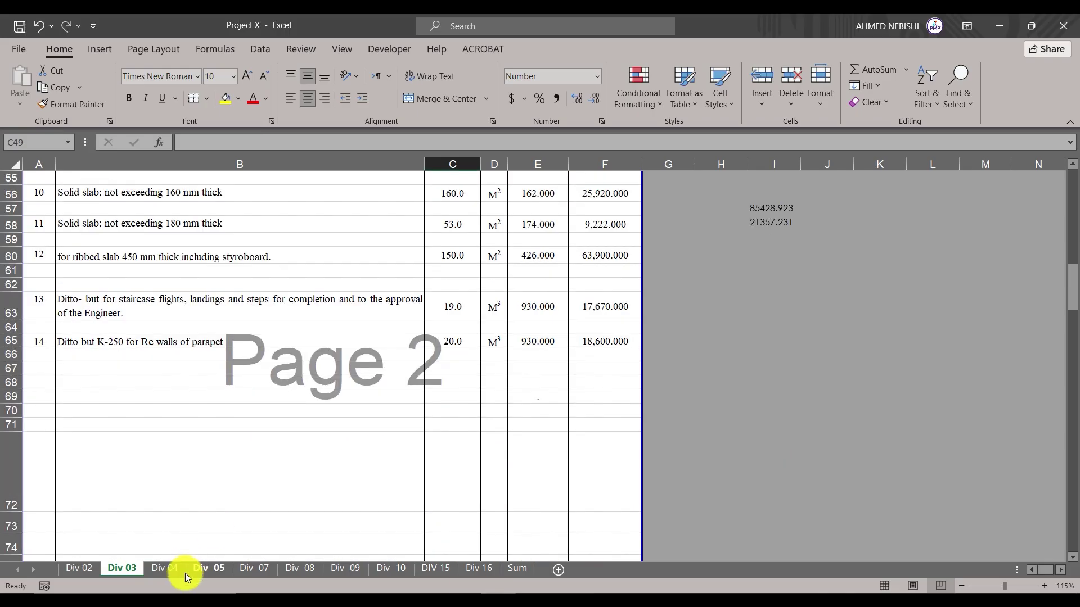
left_click(269, 566)
scroll(224, 518, "up", 5)
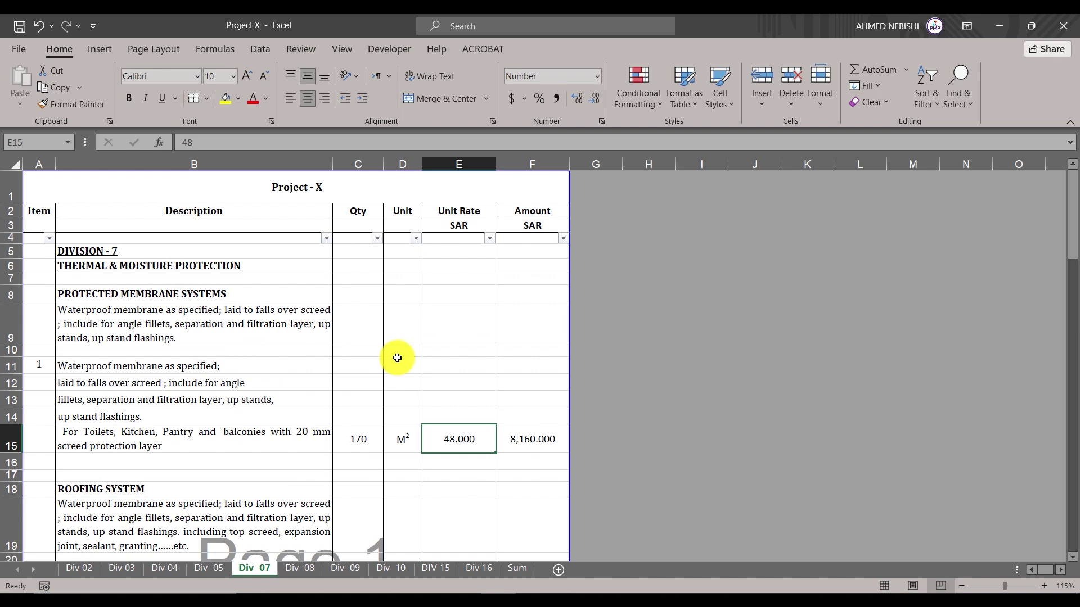
Step: Check the amount formula for the wet-area waterproof membrane in F15 and examine the roofing system items below it
scroll(396, 346, "down", 1)
double_click(553, 378)
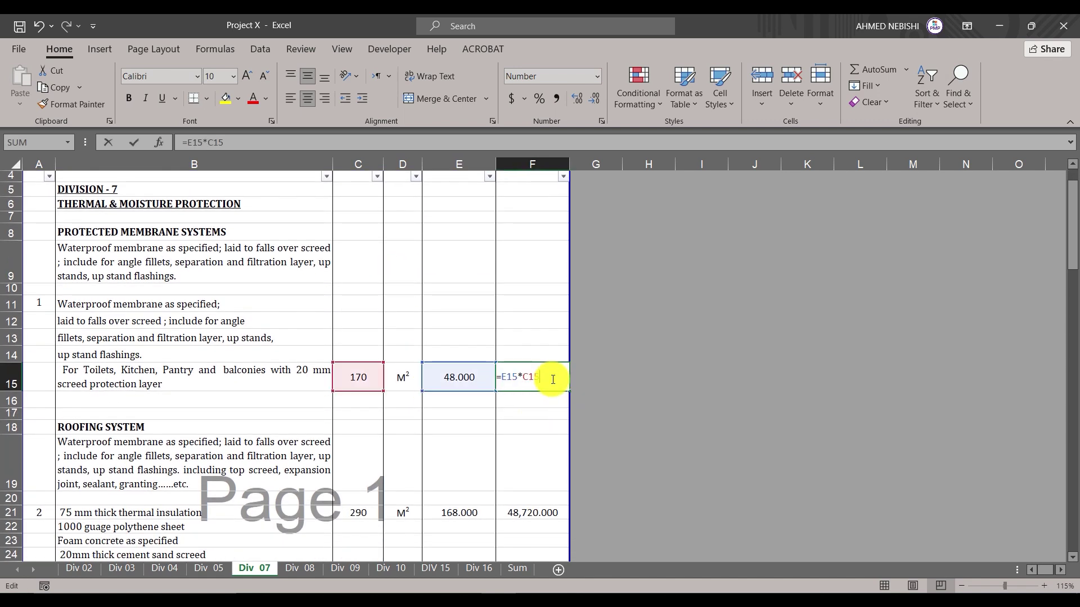
key("Escape")
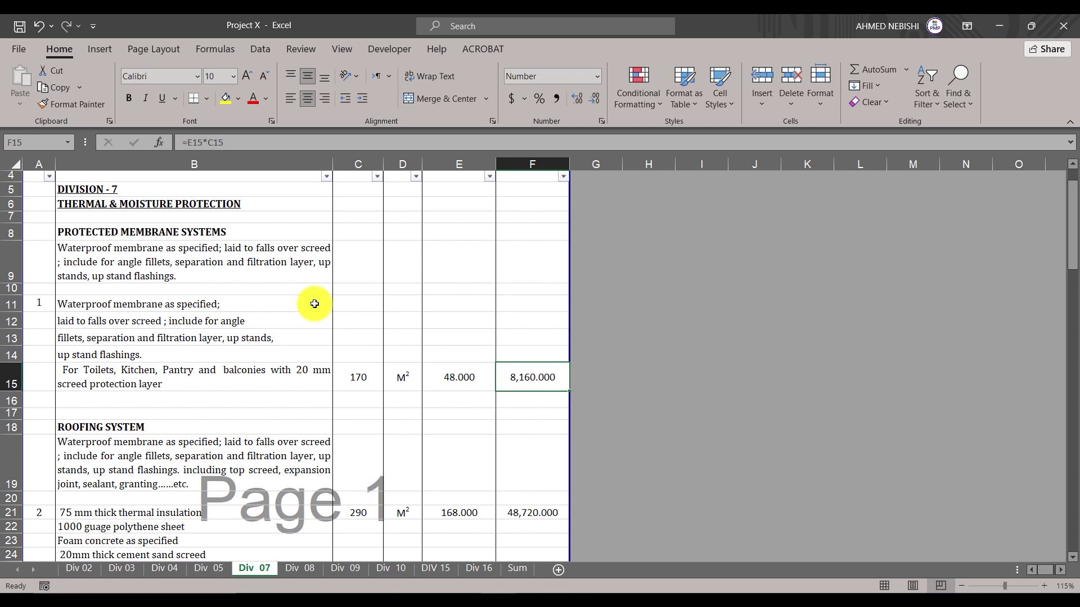
scroll(360, 397, "down", 2)
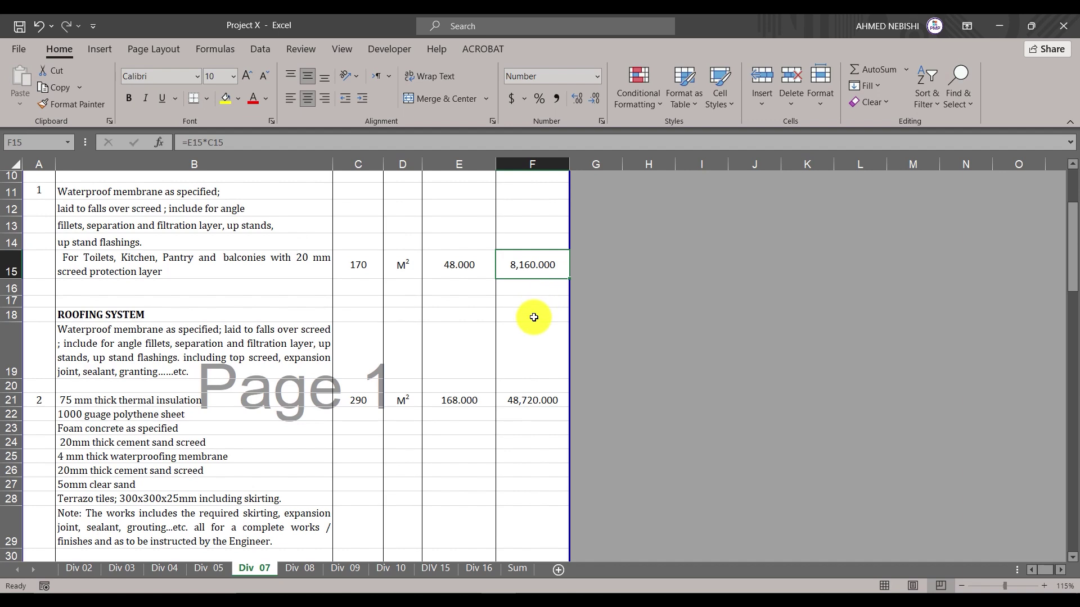
scroll(526, 332, "down", 4)
scroll(519, 357, "up", 4)
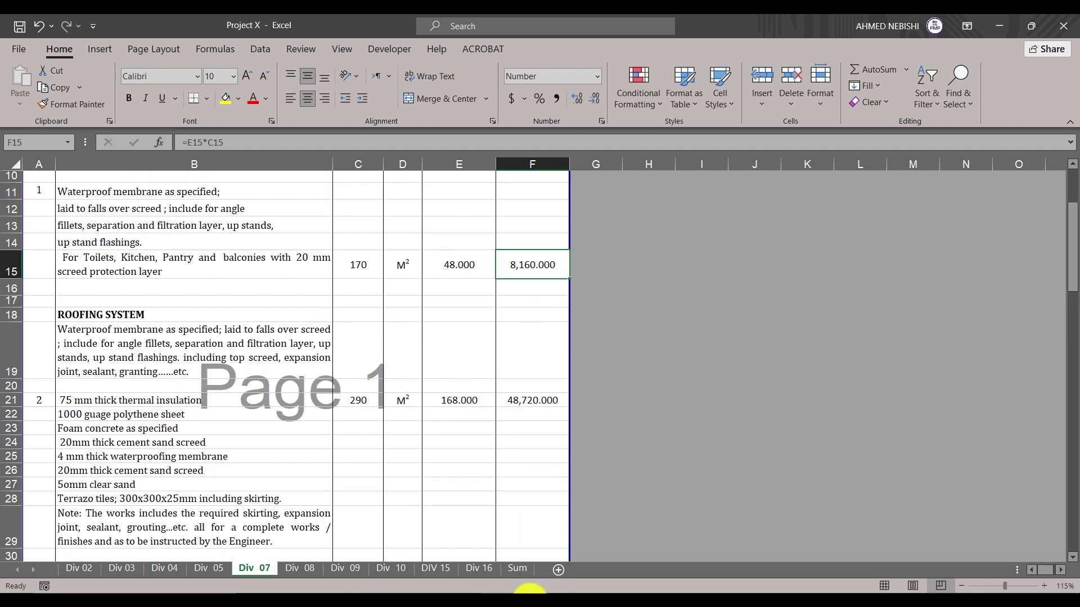
Step: Switch to Primavera P6 and set the budgeted units of Waterproofing For Wet Areas (A1230) to 8160
left_click(564, 602)
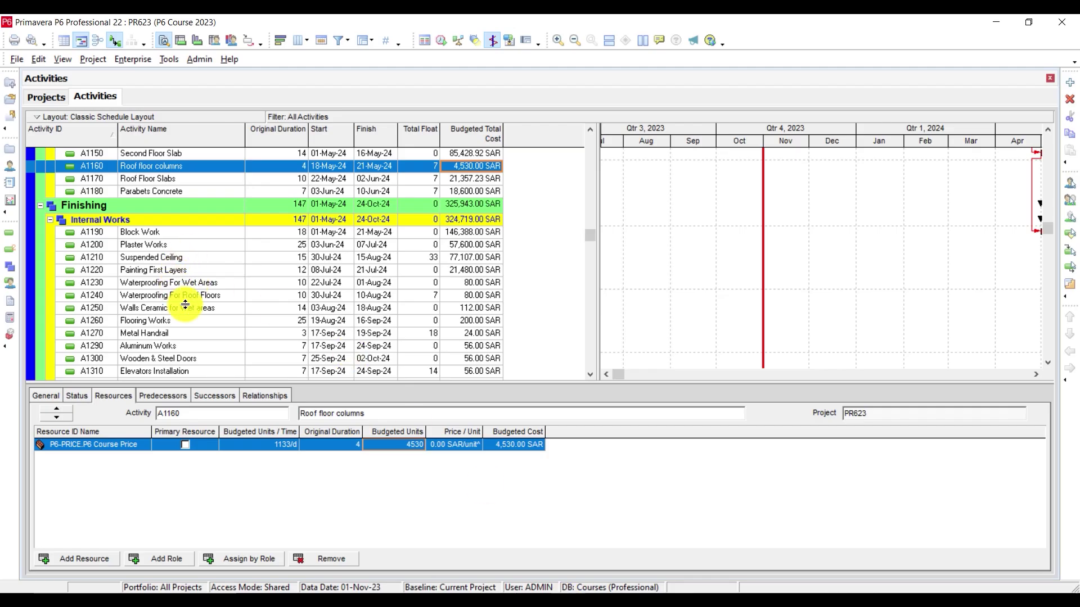
left_click(193, 283)
left_click(402, 442)
type("816")
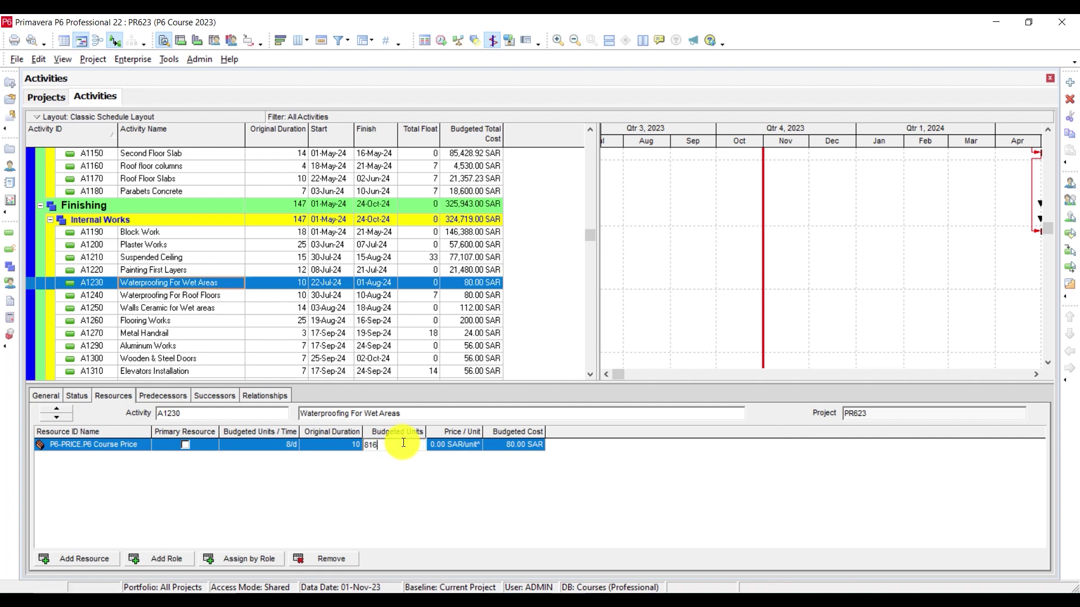
type("0")
key("Return")
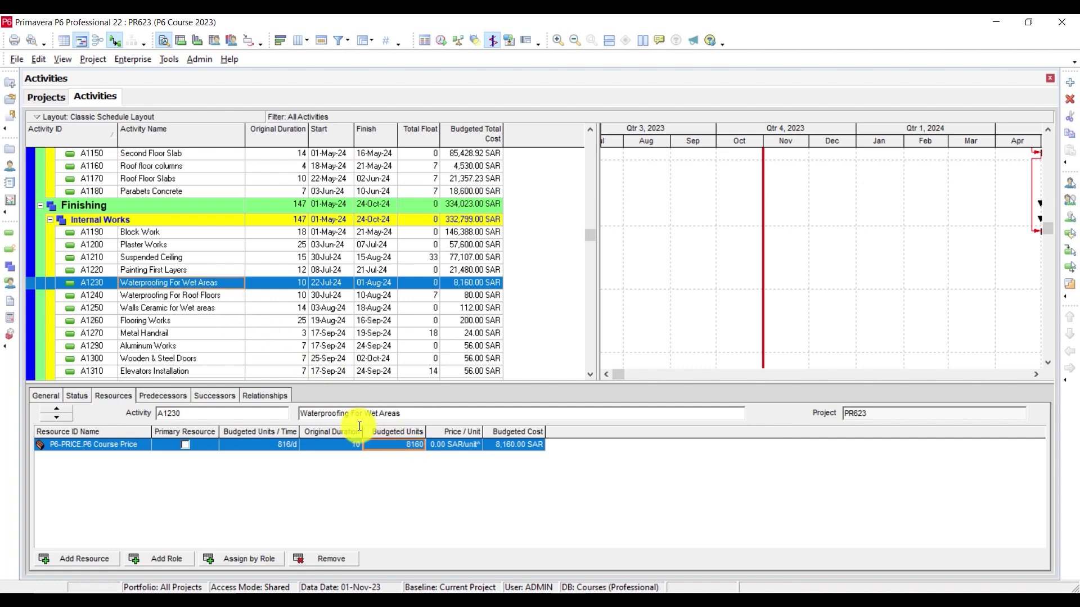
Step: Check the roofing system amount in Excel and set the budgeted units of Waterproofing For Roof Floors (A1240) to 48720 in Primavera P6
left_click(499, 592)
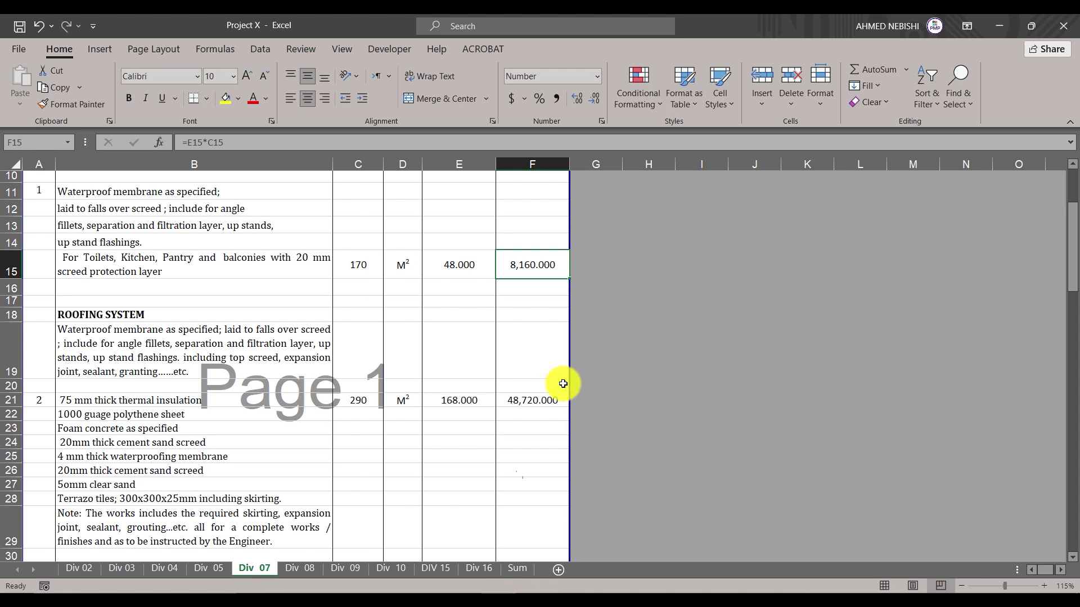
left_click(487, 596)
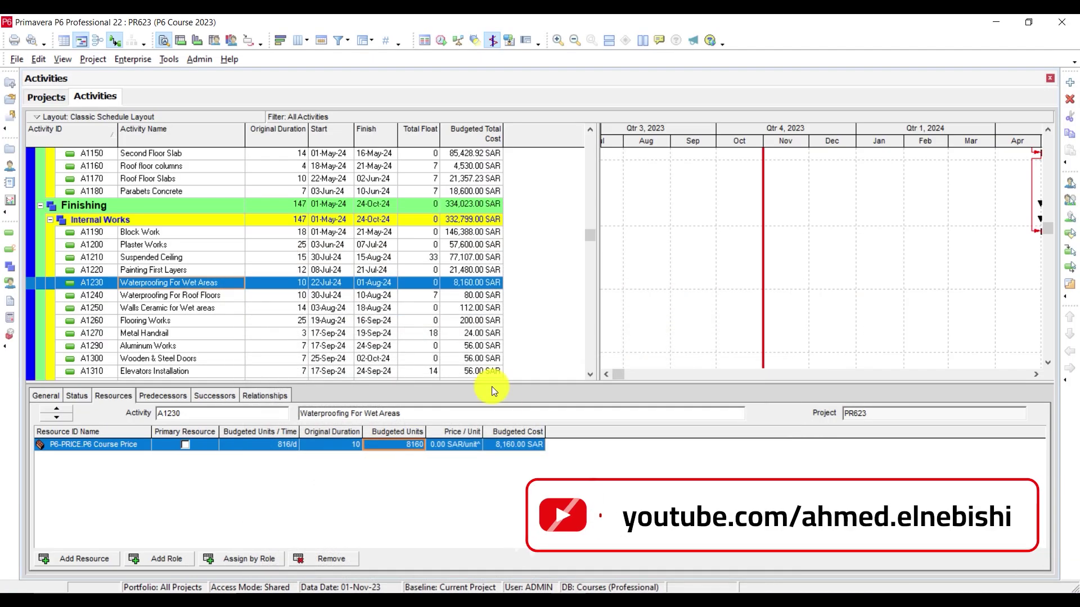
left_click(472, 296)
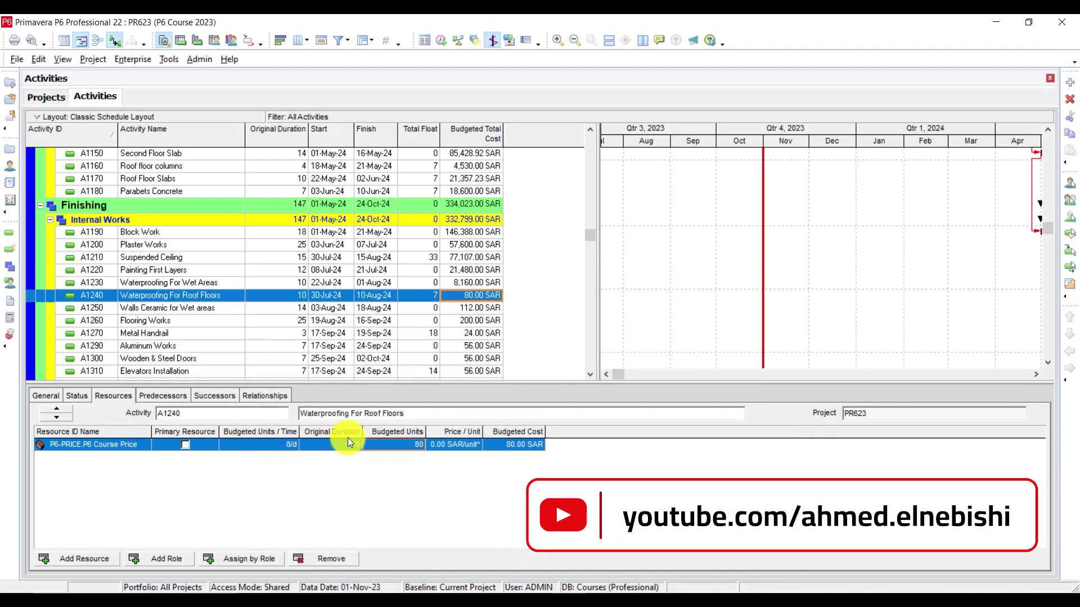
left_click(400, 447)
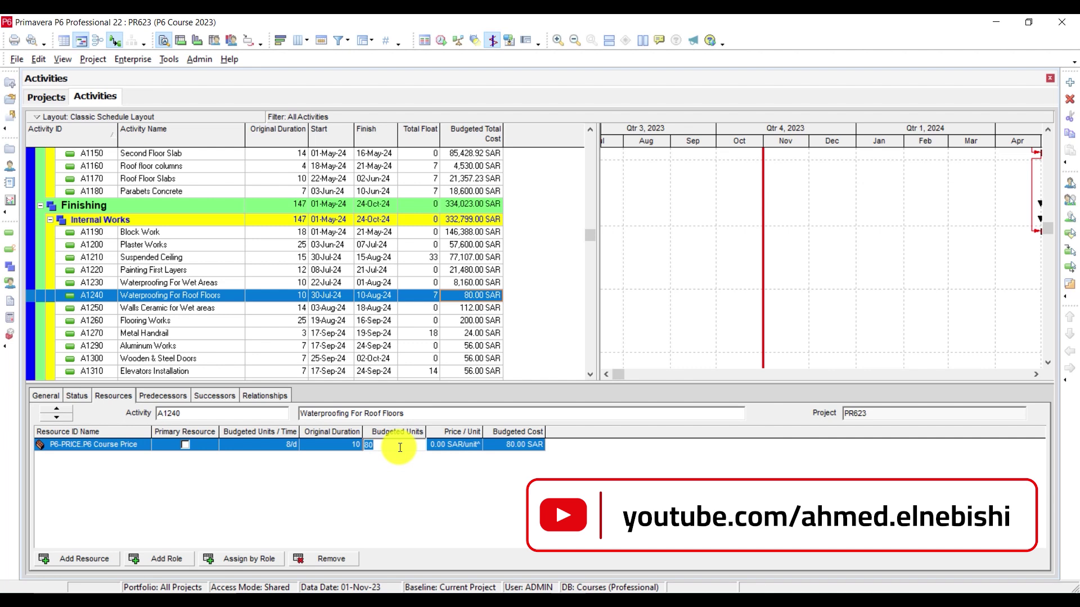
key("Return")
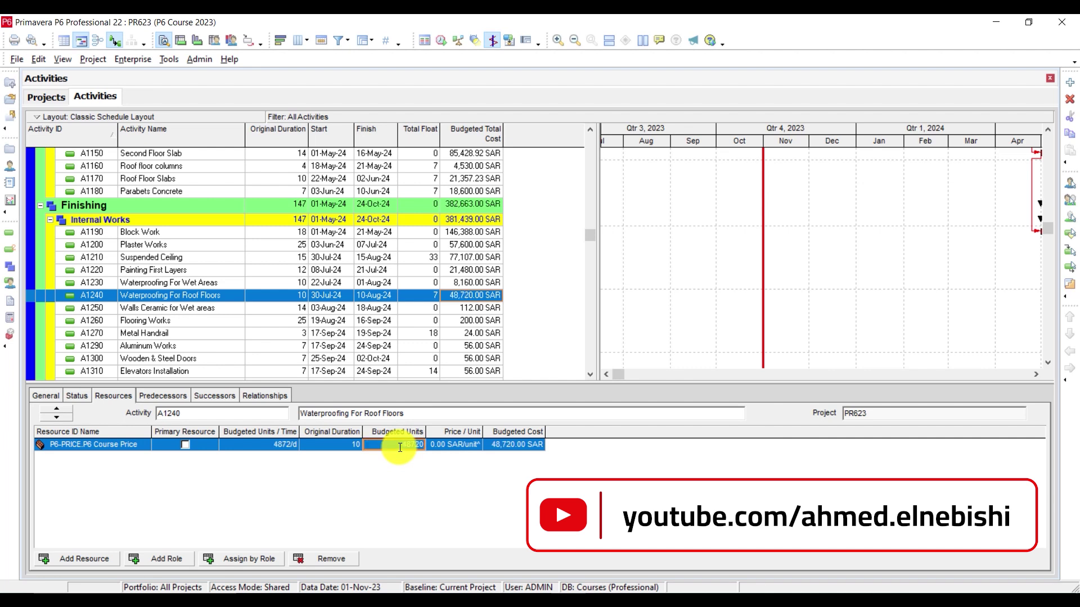
Step: Set the budgeted units of the Flooring Works activity (A1260) to 45810
scroll(113, 292, "down", 1)
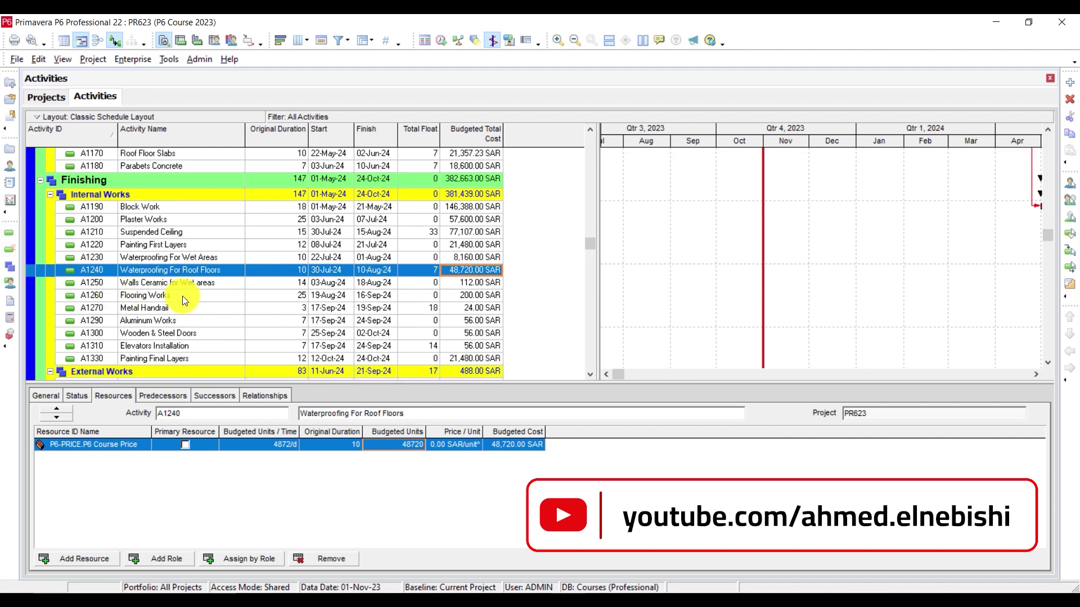
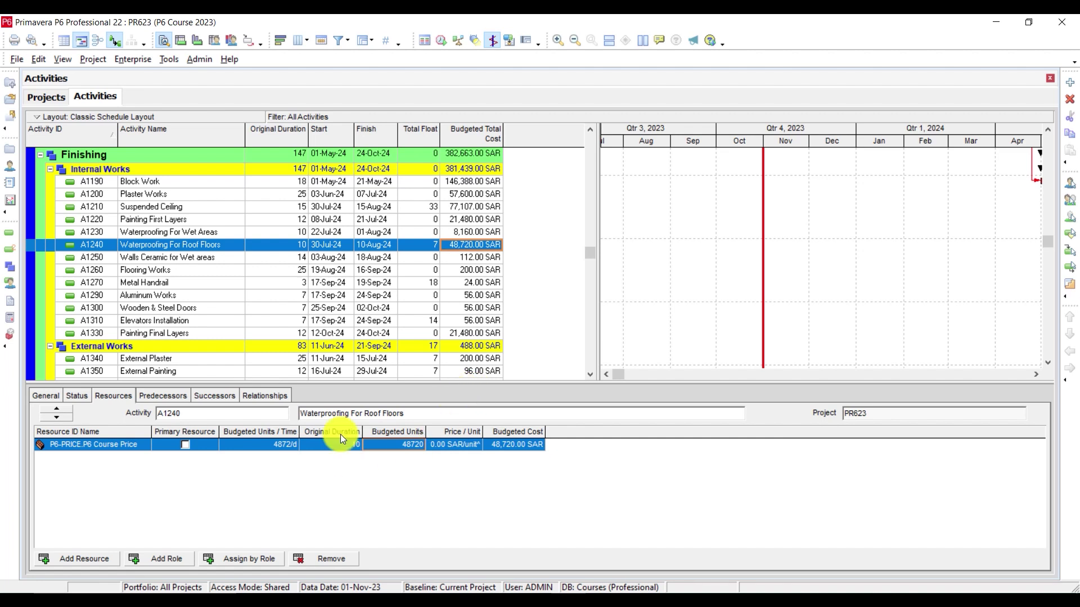
left_click(183, 272)
type("4")
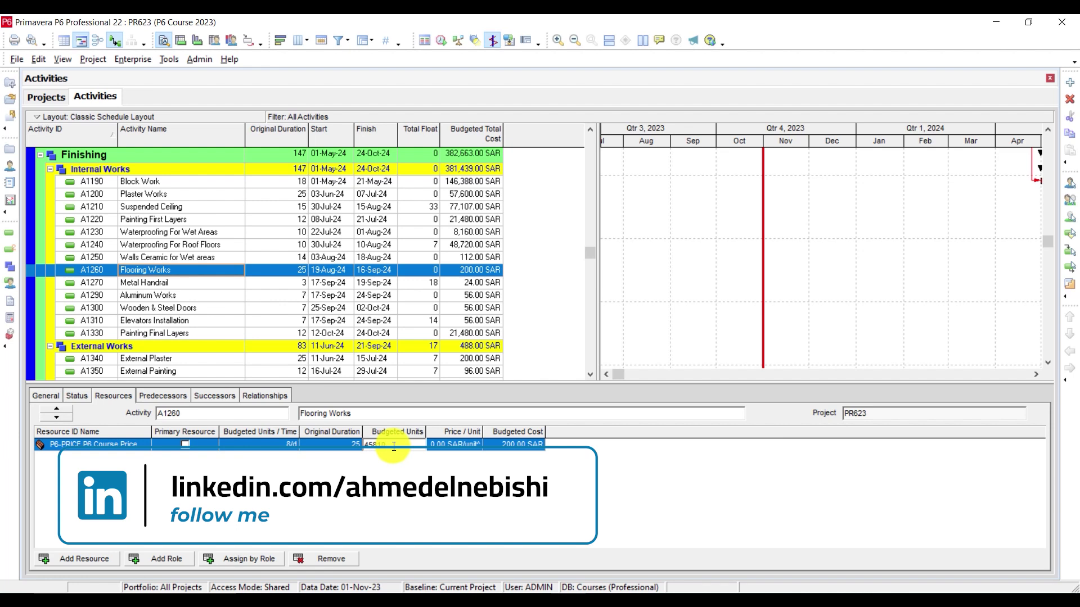
type("5810")
key("Return")
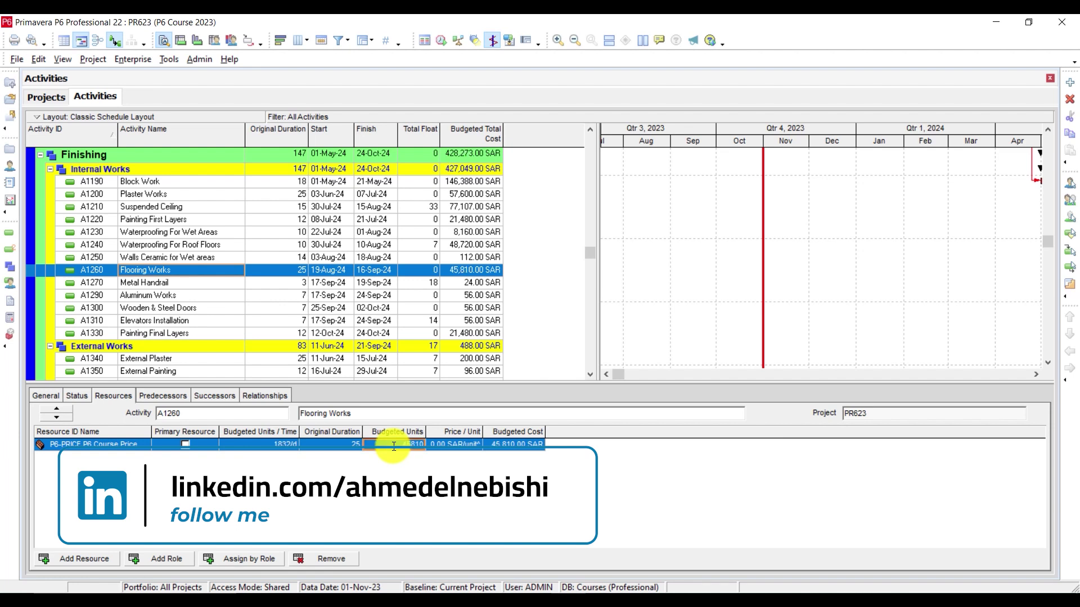
Step: For Walls Ceramic for Wet areas (A1250), sum the ceramic wall tile amounts F105:F107 on the Excel Div 09 sheet and return to Primavera P6
left_click(219, 260)
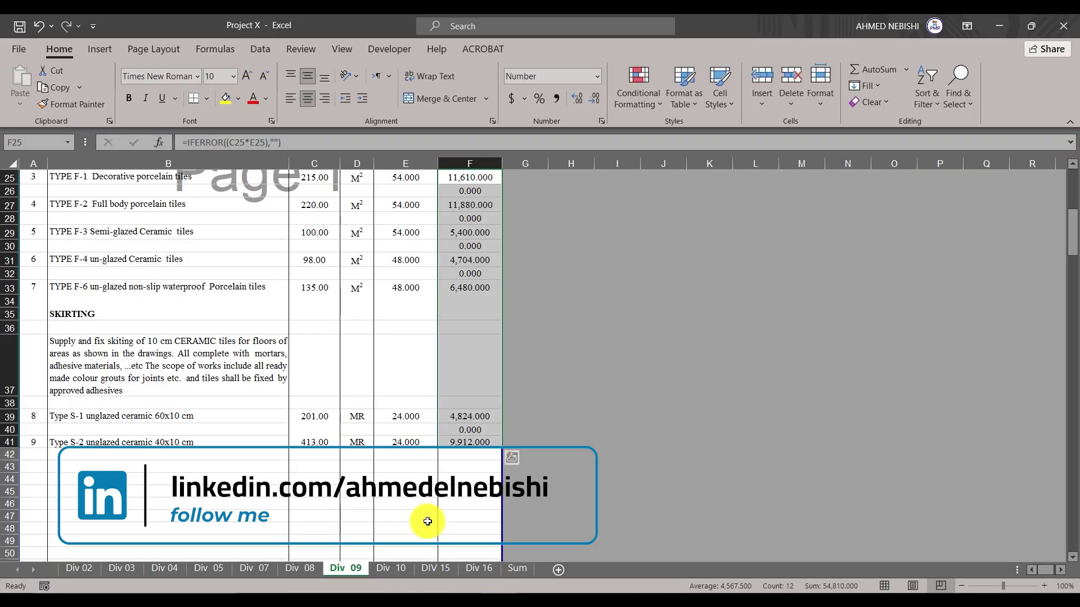
scroll(225, 349, "down", 7)
scroll(214, 364, "down", 13)
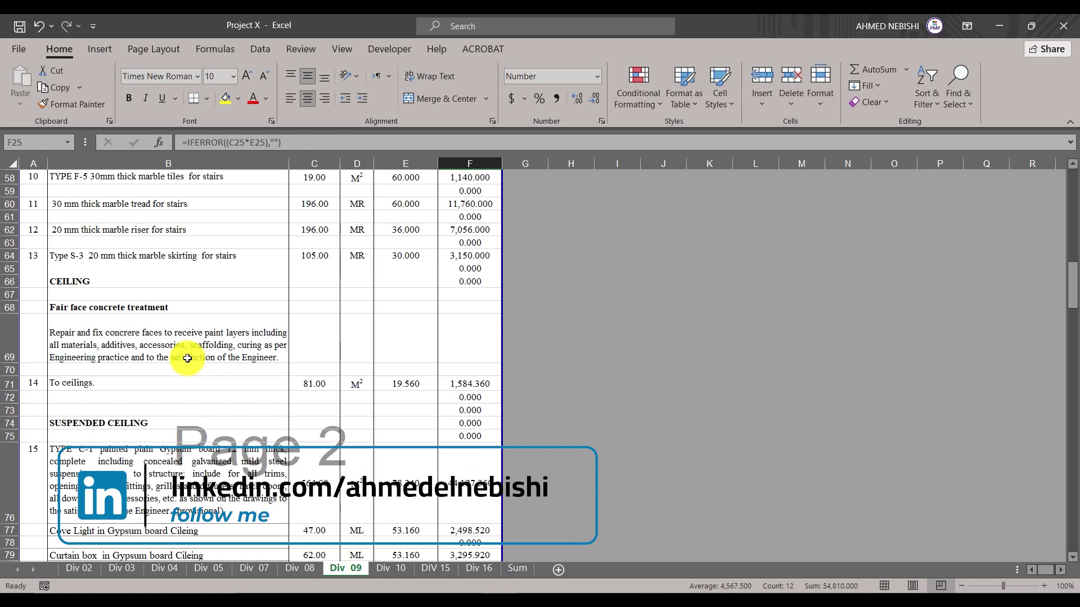
scroll(187, 358, "down", 4)
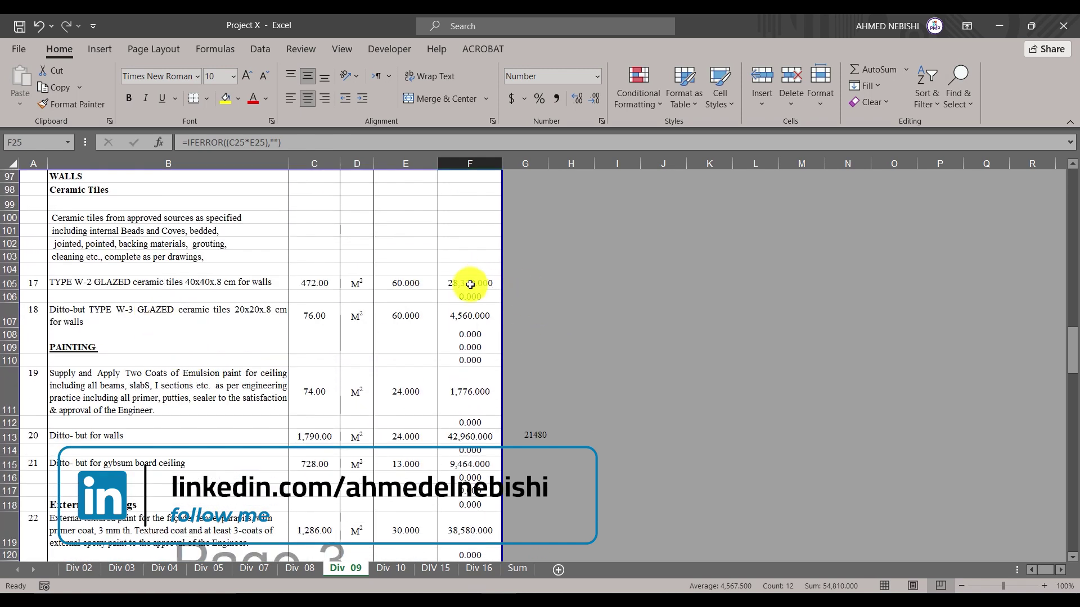
left_click_drag(477, 283, 477, 320)
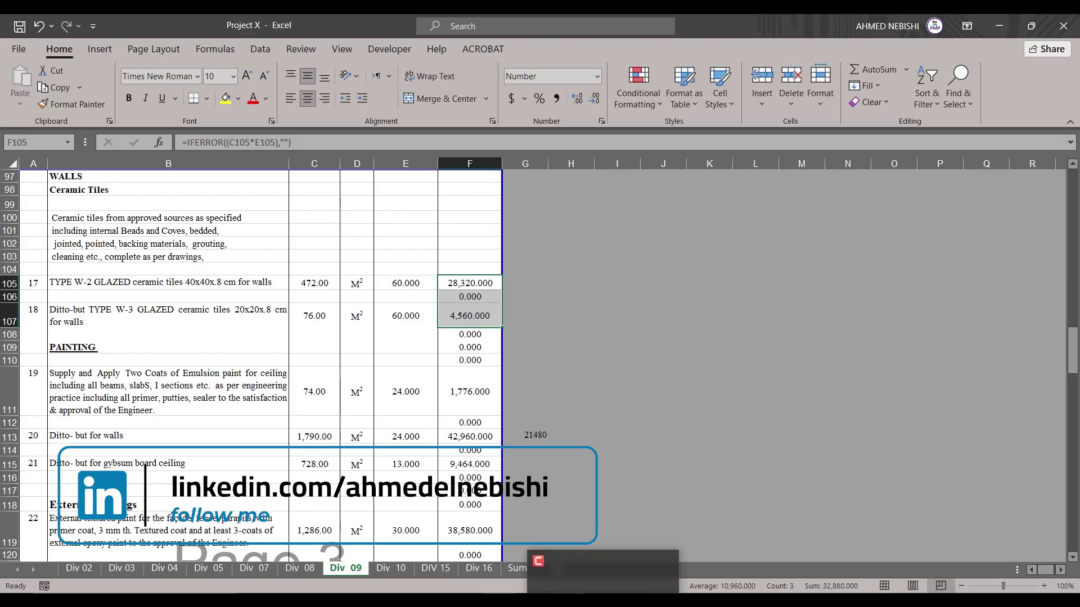
left_click(604, 600)
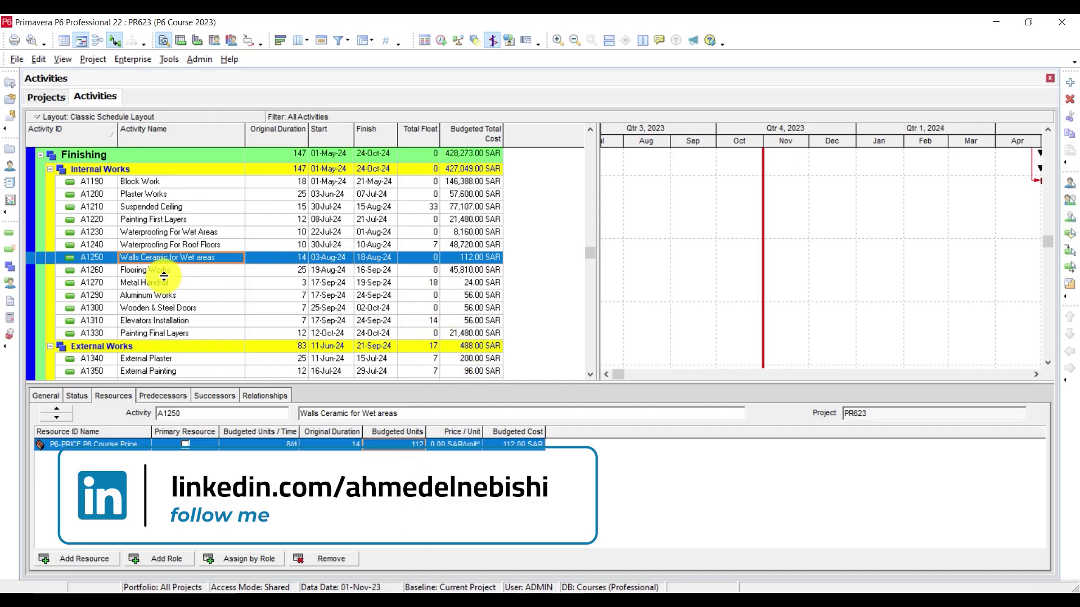
Step: Set the budgeted units of Walls Ceramic for Wet areas (A1250) to 32880
left_click(413, 444)
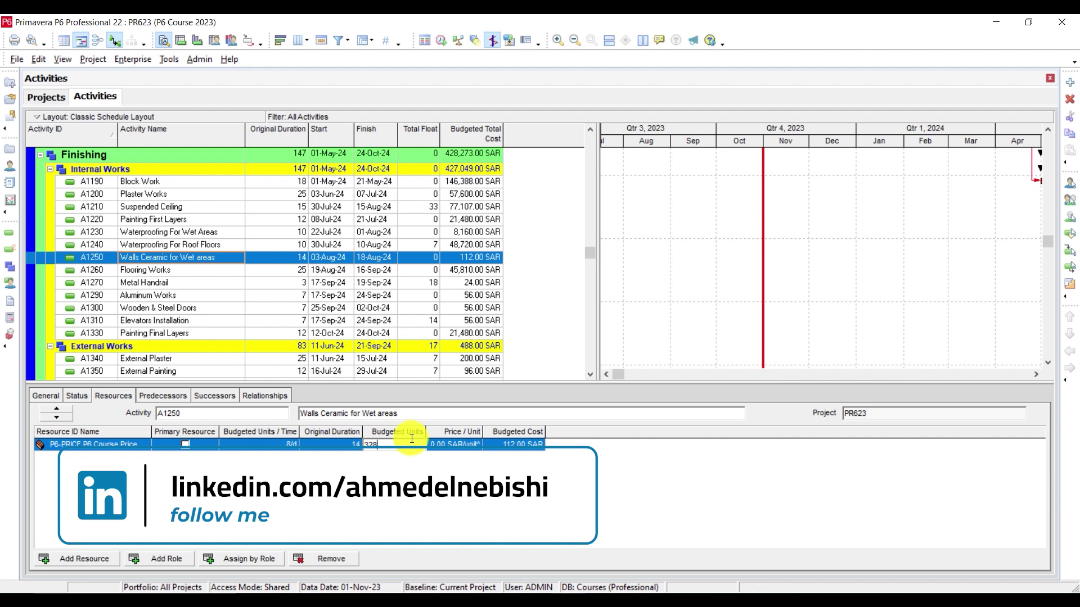
type("32880")
key("Return")
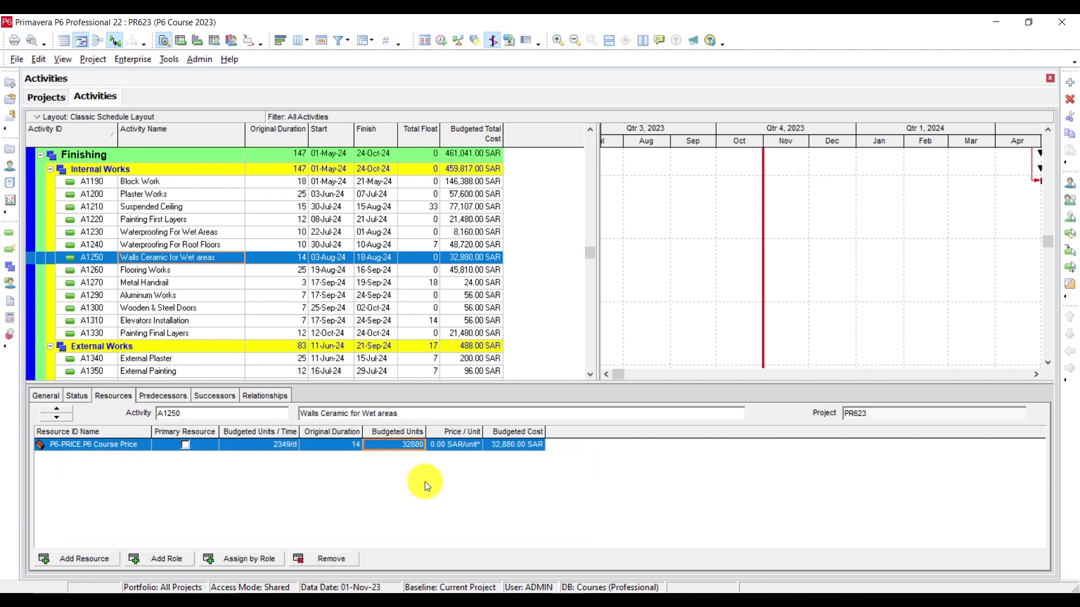
Step: Select the Metal Handrail activity (A1270), switch to Excel and find the handrail items on the Div 05 metal works sheet
left_click(177, 284)
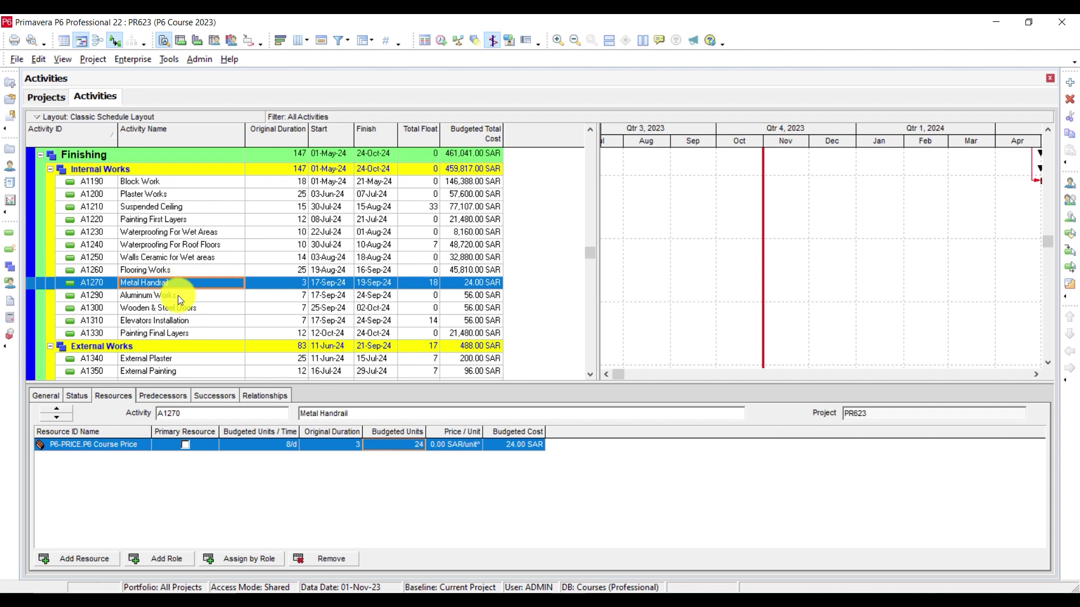
left_click(498, 602)
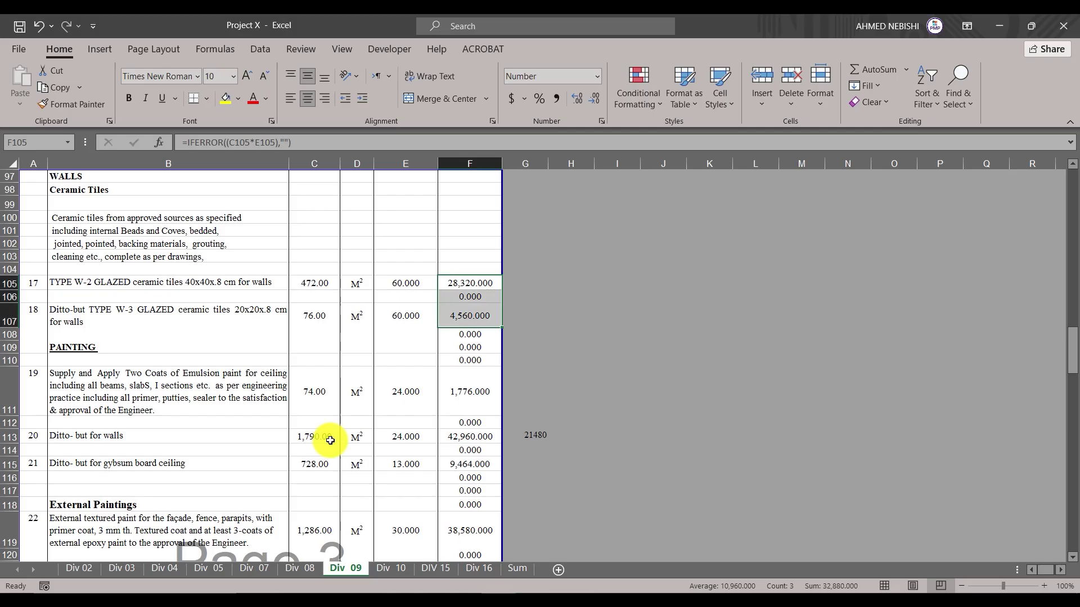
scroll(180, 360, "down", 6)
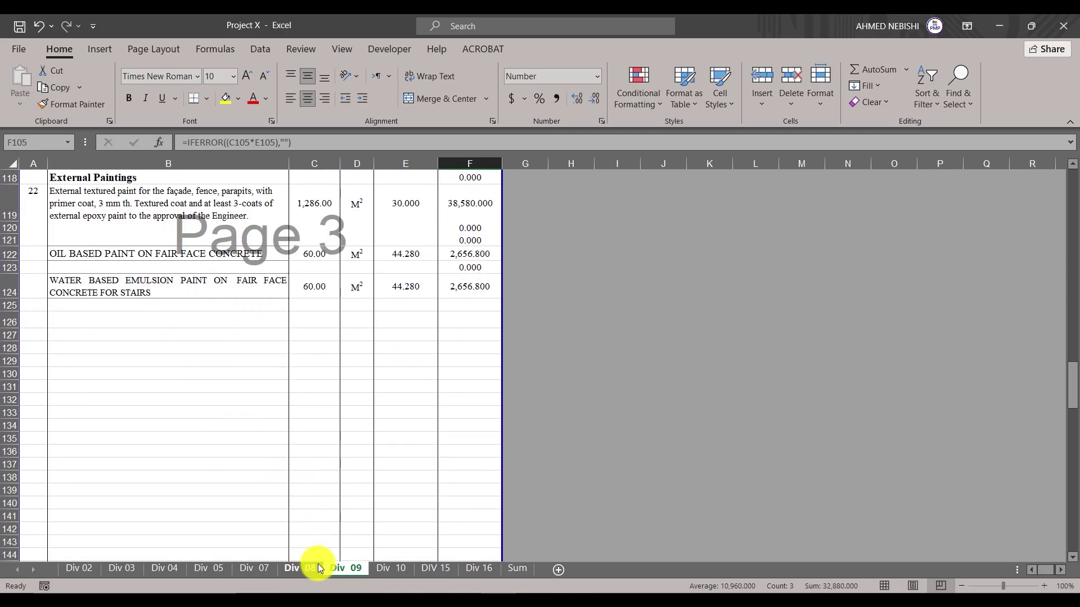
left_click(299, 568)
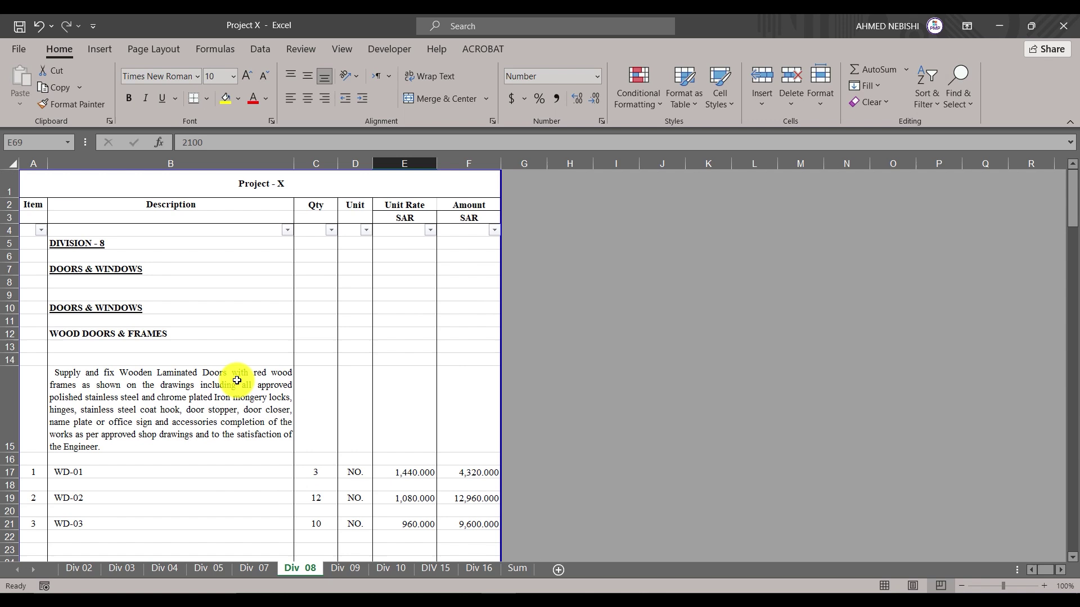
scroll(145, 313, "down", 2)
left_click(252, 567)
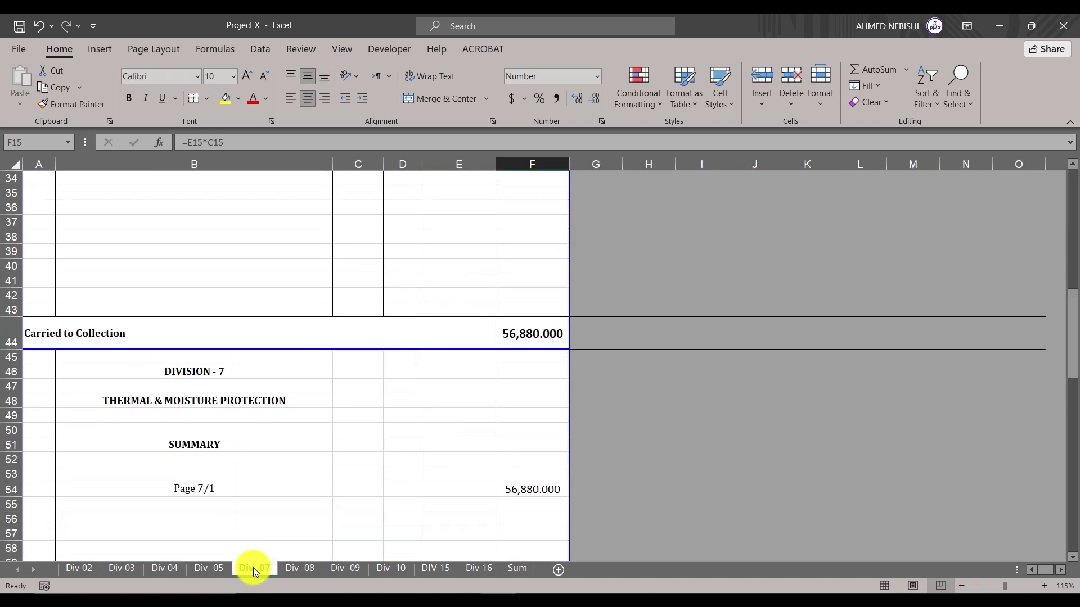
left_click(214, 568)
scroll(145, 316, "down", 1)
scroll(145, 316, "down", 1)
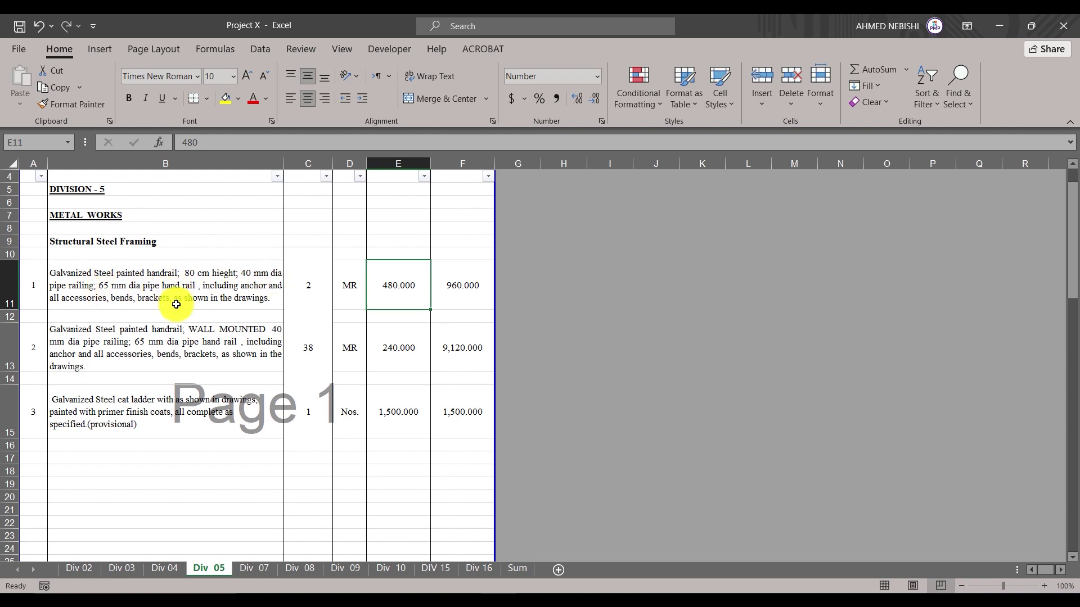
Step: Check the amount and formula of the wall-mounted galvanized steel handrail in F13 on the Div 05 sheet
left_click(225, 335)
left_click(414, 360)
double_click(464, 359)
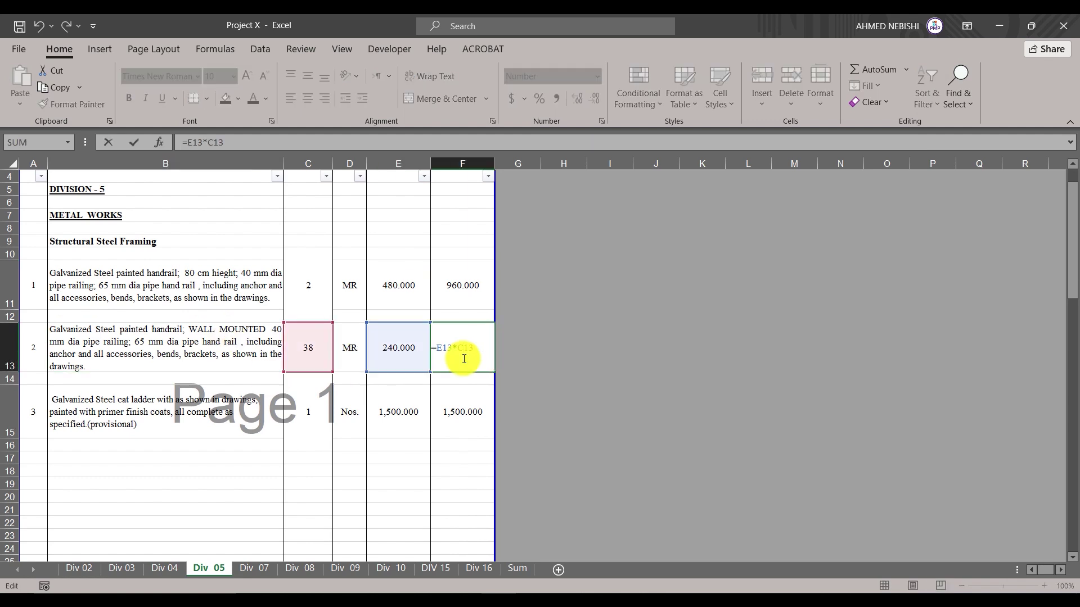
key("Escape")
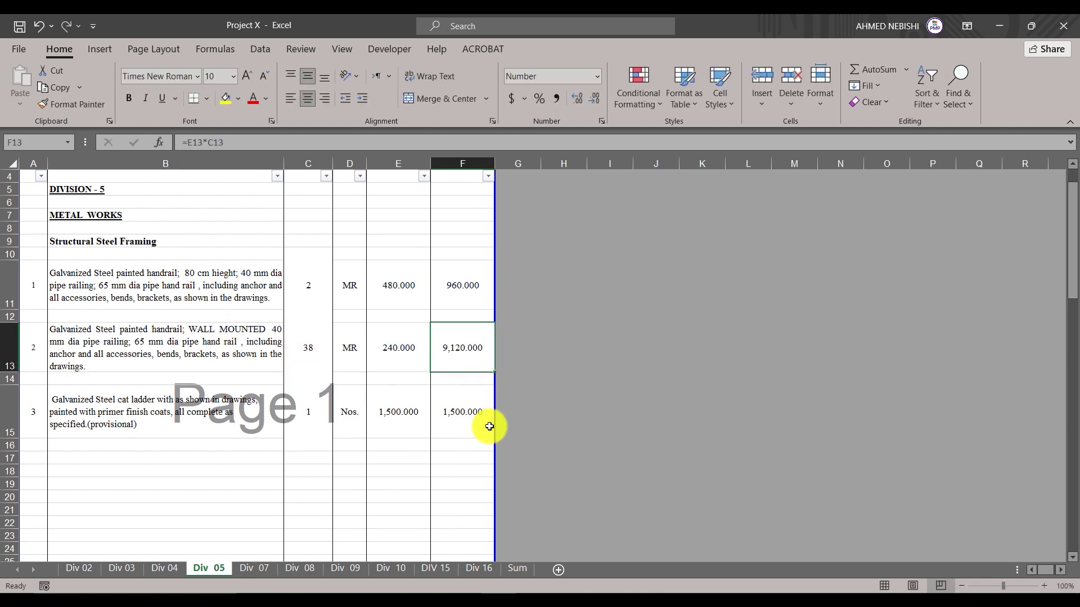
Step: Switch to Primavera P6 and set the budgeted units of Metal Handrail (A1270) to 9120
left_click(514, 601)
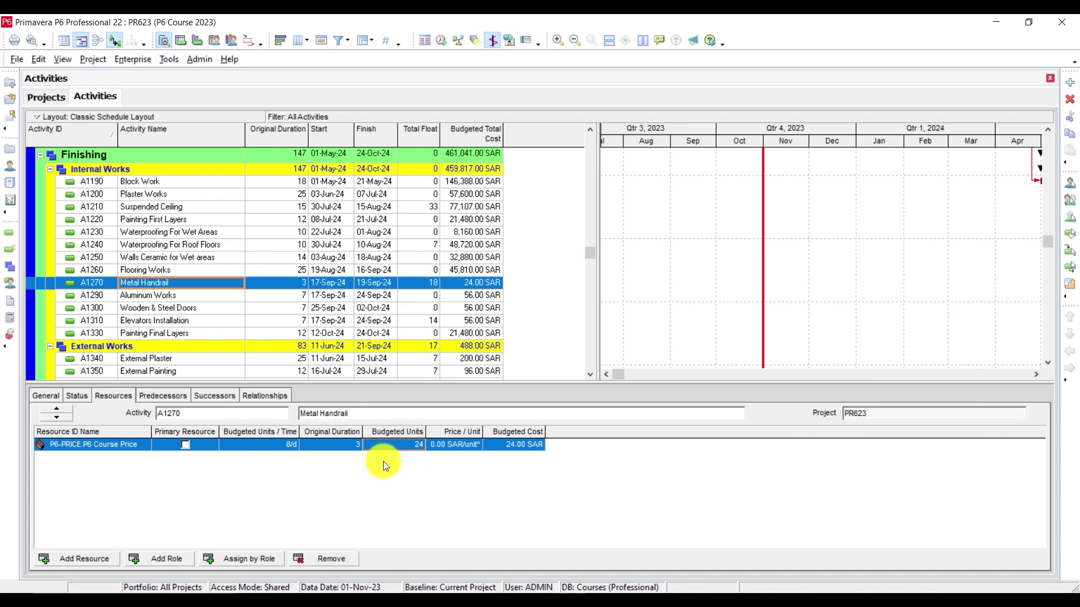
left_click(410, 447)
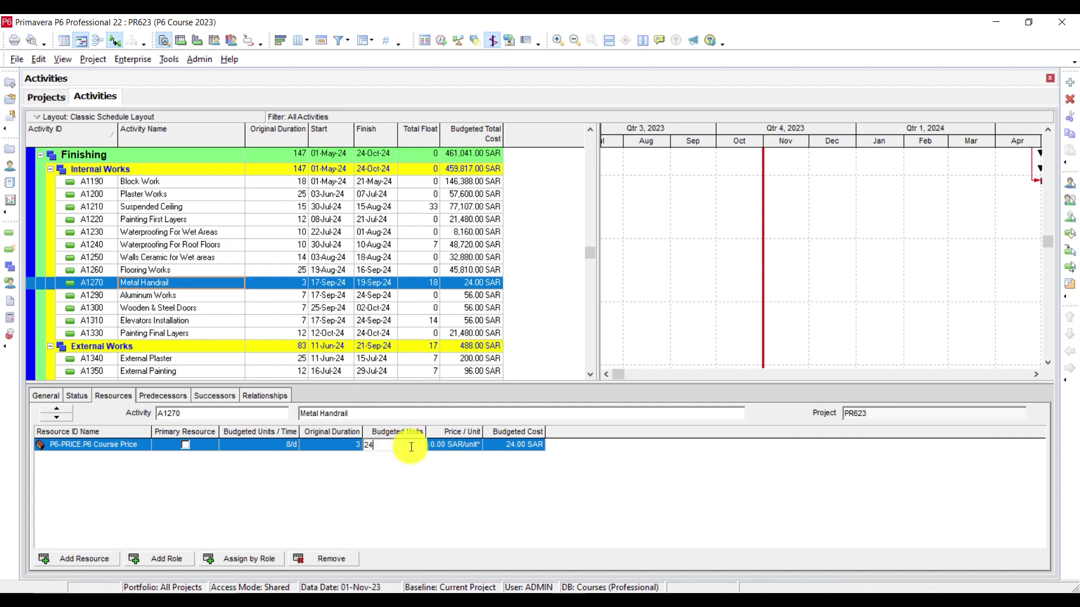
type("9120")
key("Return")
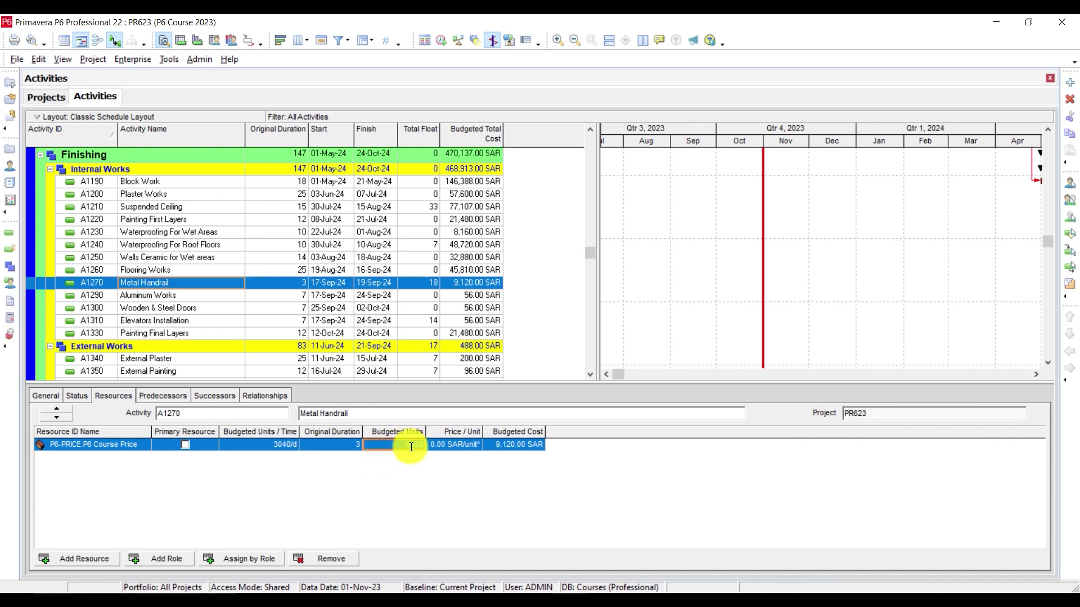
Step: Select the Aluminum Works activity (A1290), switch to Excel and look through the Div 08 sheet for the aluminium doors and windows
left_click(164, 297)
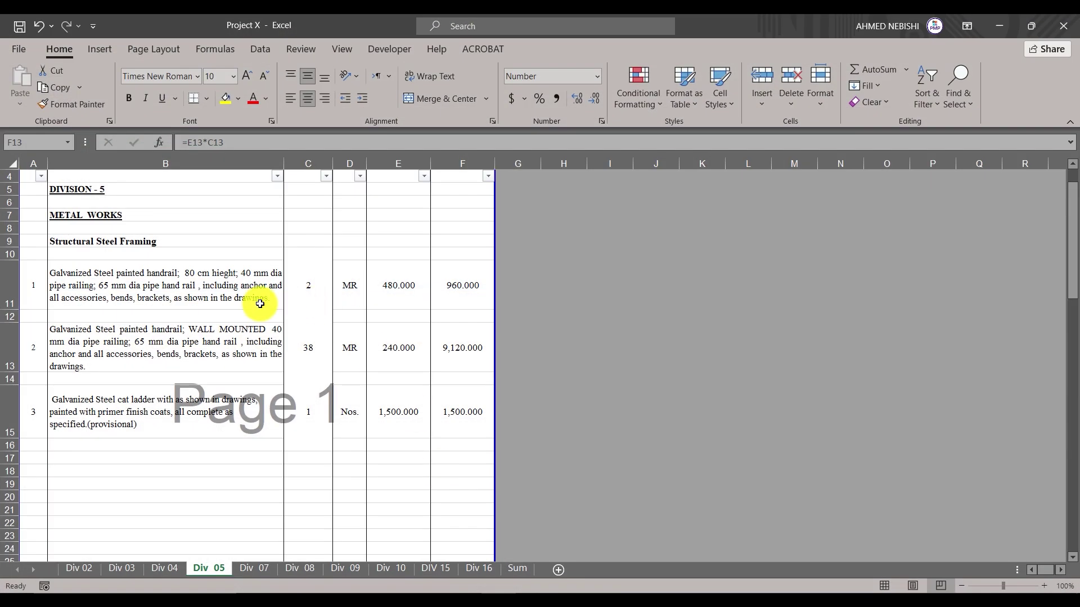
scroll(236, 338, "down", 7)
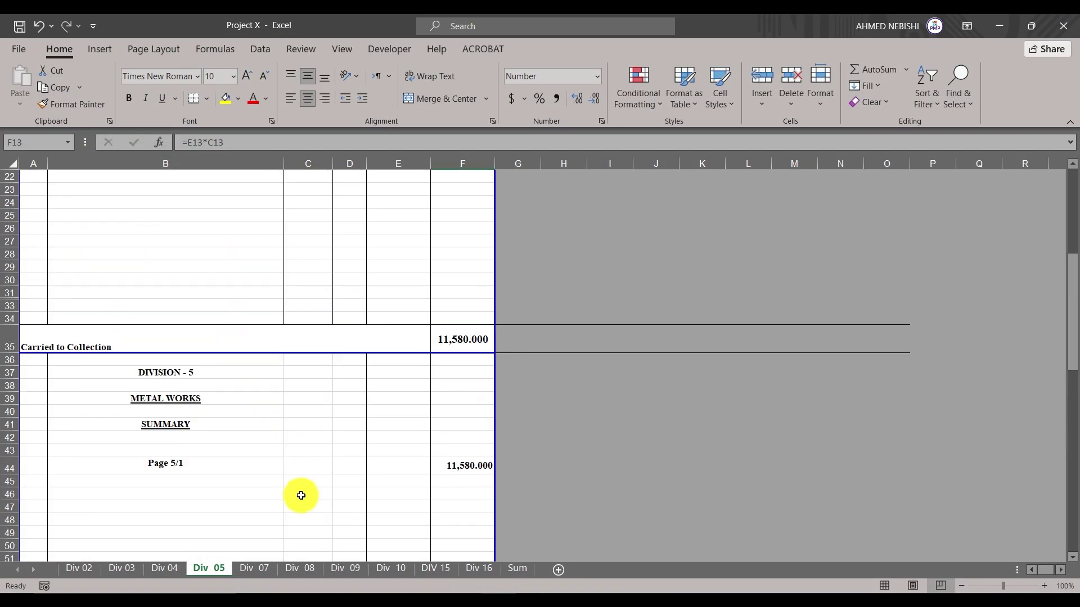
left_click(268, 563)
left_click(301, 569)
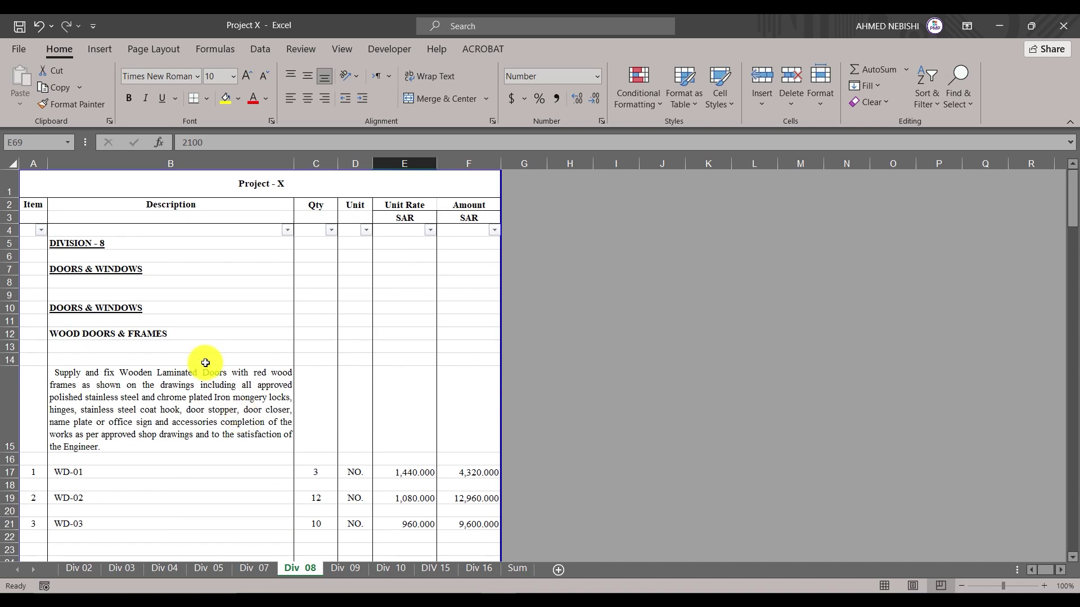
scroll(196, 338, "down", 1)
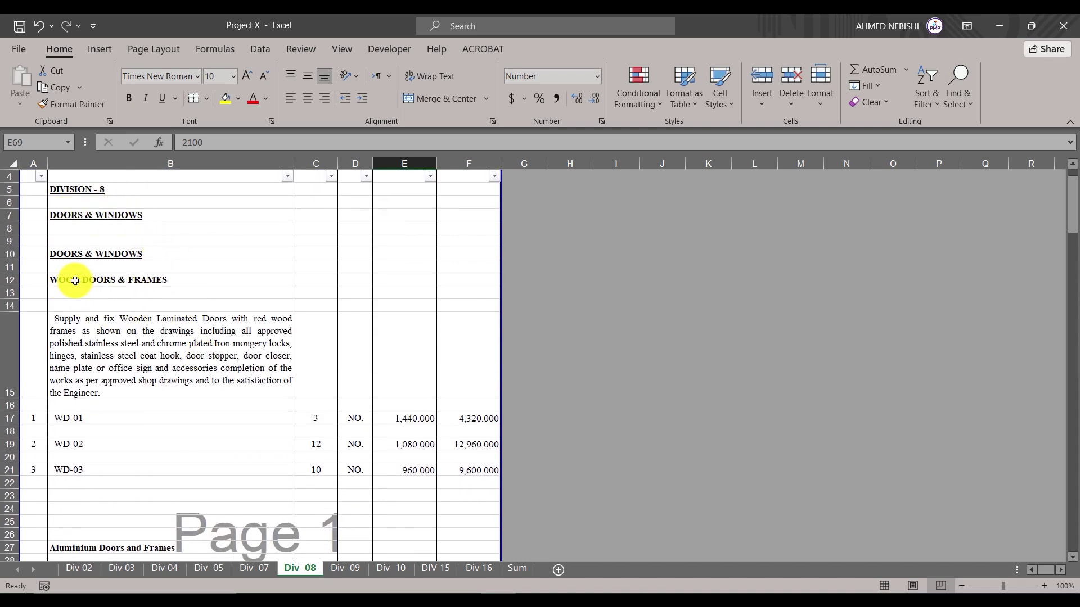
scroll(168, 304, "down", 6)
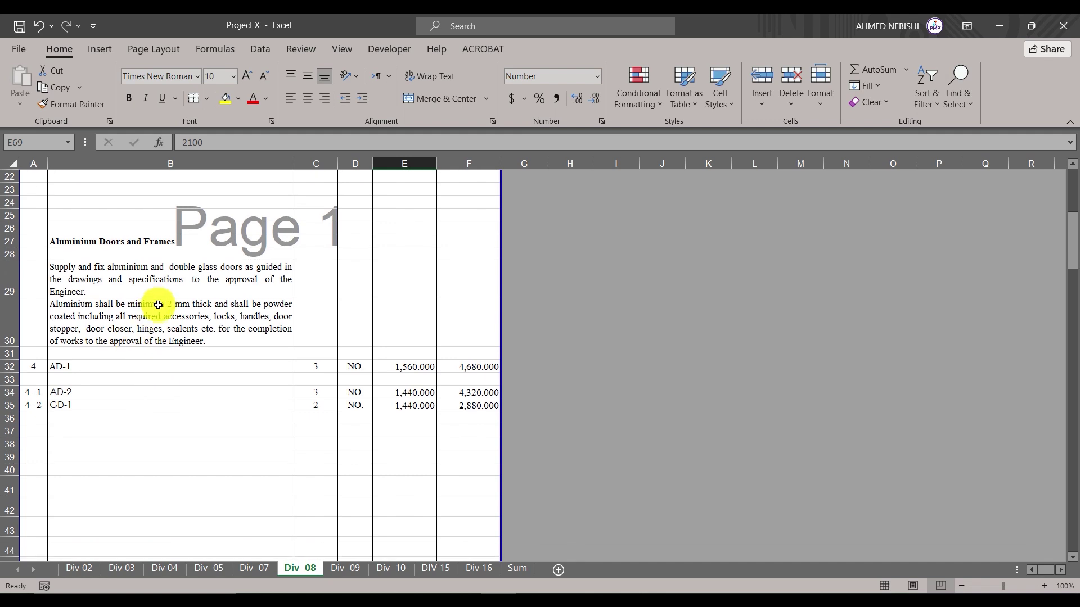
scroll(433, 385, "down", 5)
scroll(424, 394, "up", 4)
scroll(449, 374, "down", 4)
scroll(451, 375, "up", 1)
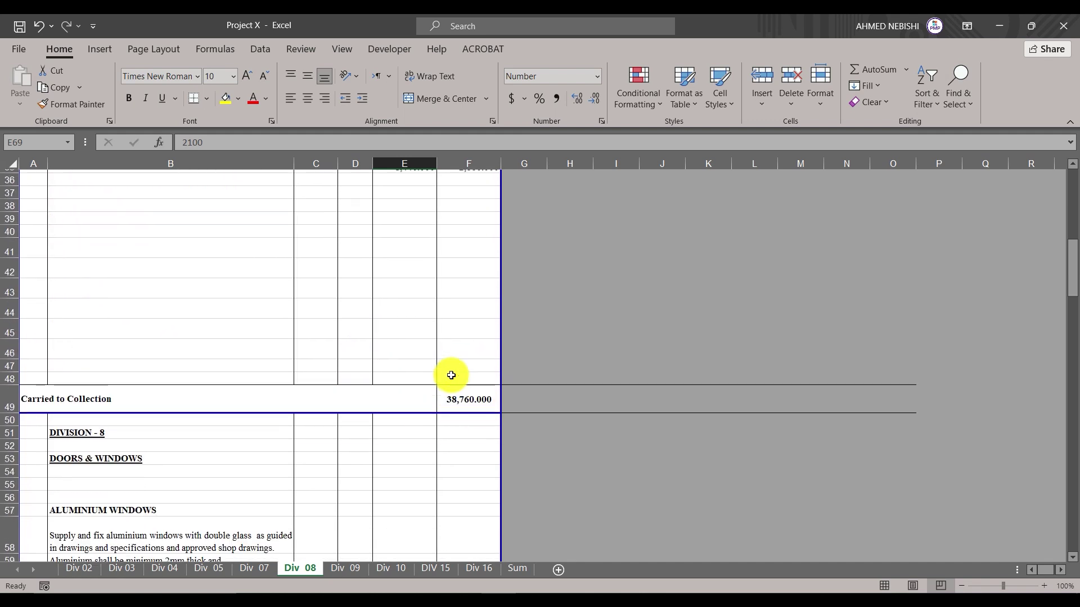
Step: Check the amount formulas of aluminium door AD-1 (F32) and aluminium window ALW-01 (F67) on the Div 08 sheet
scroll(450, 375, "up", 5)
double_click(483, 367)
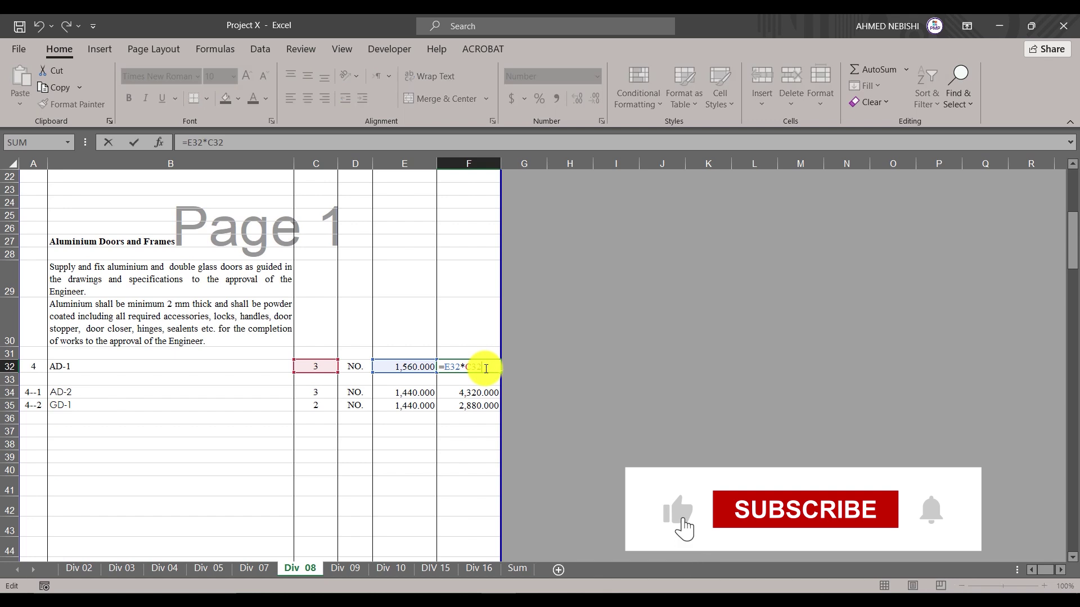
key("ctrl+Return")
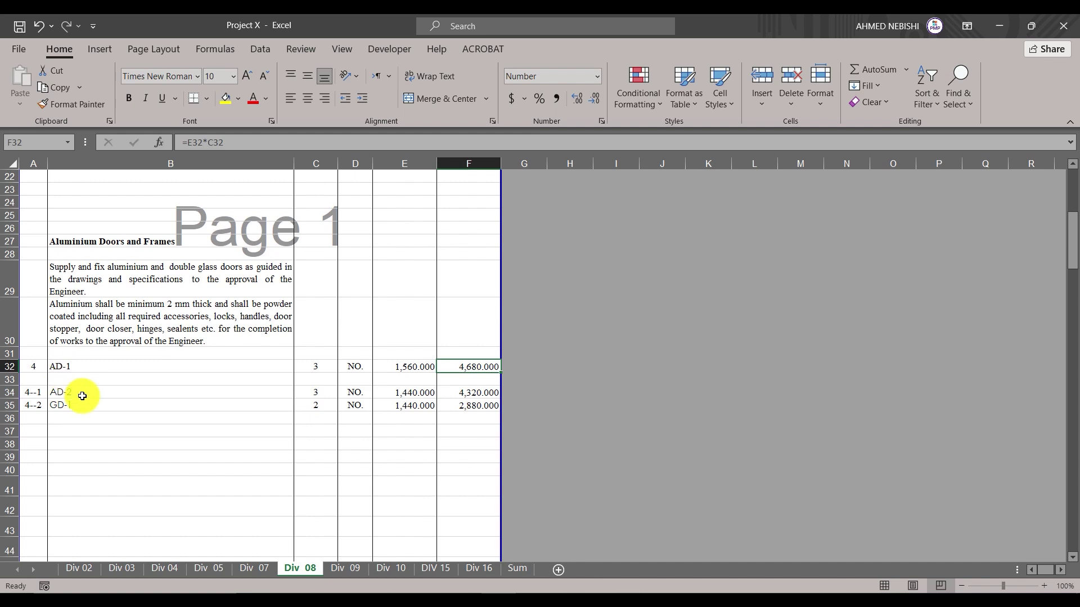
scroll(83, 395, "down", 10)
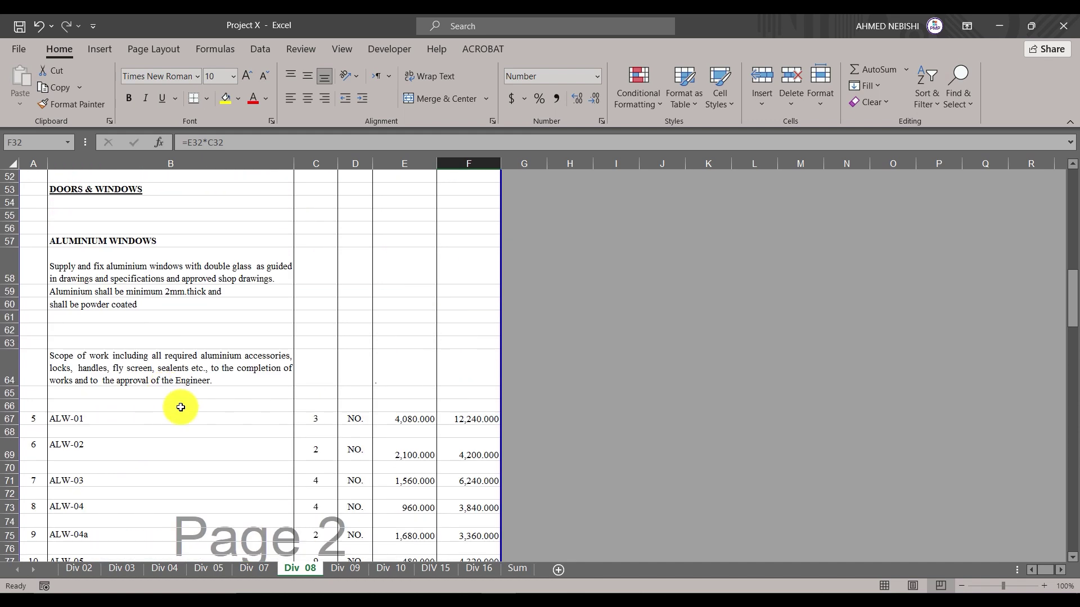
scroll(366, 400, "down", 2)
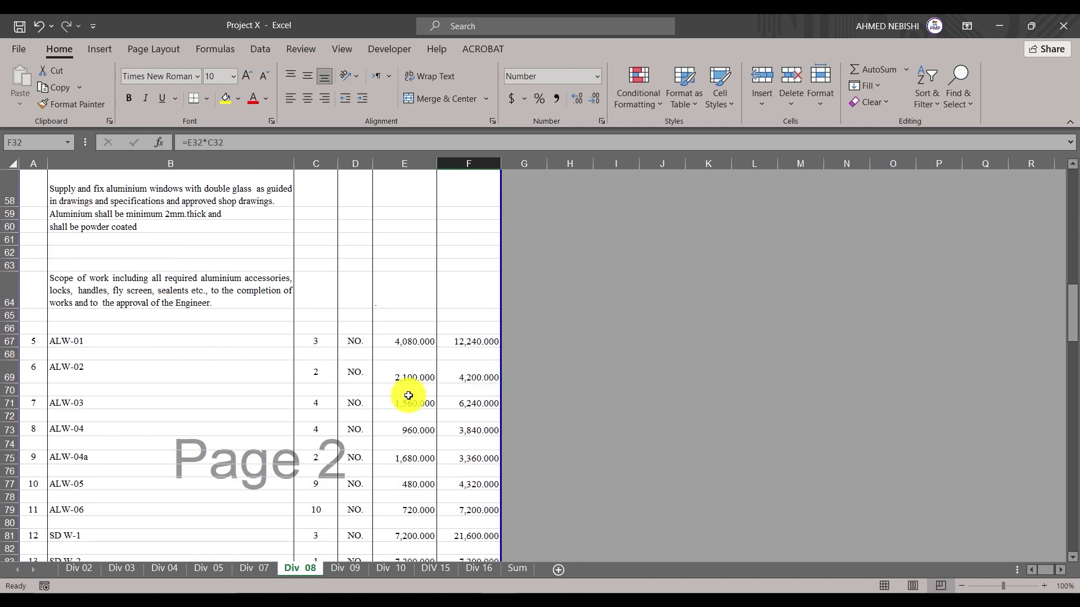
left_click(481, 344)
key("Down")
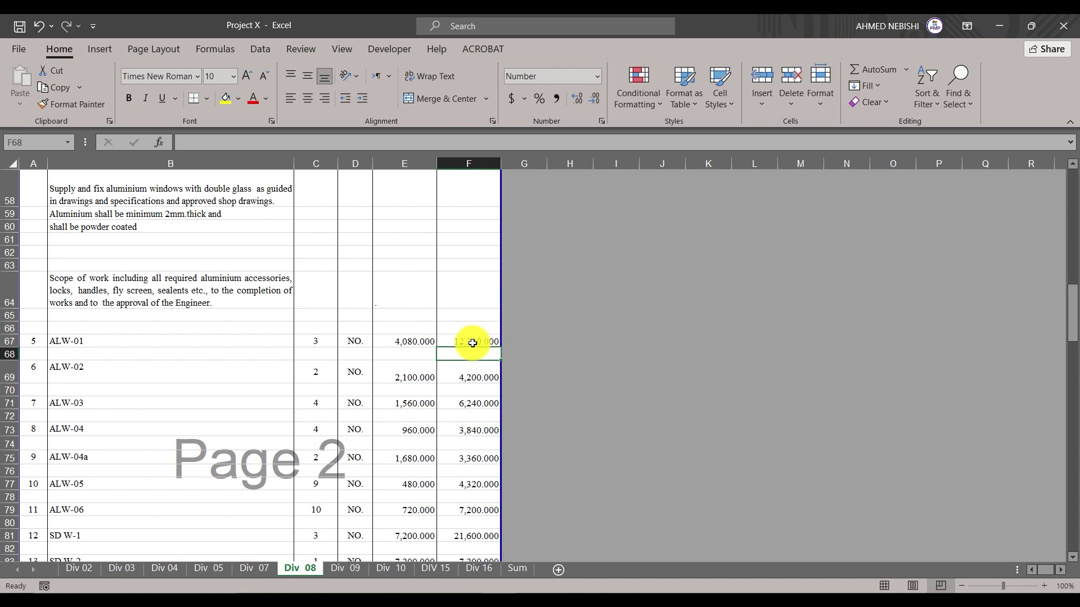
double_click(474, 342)
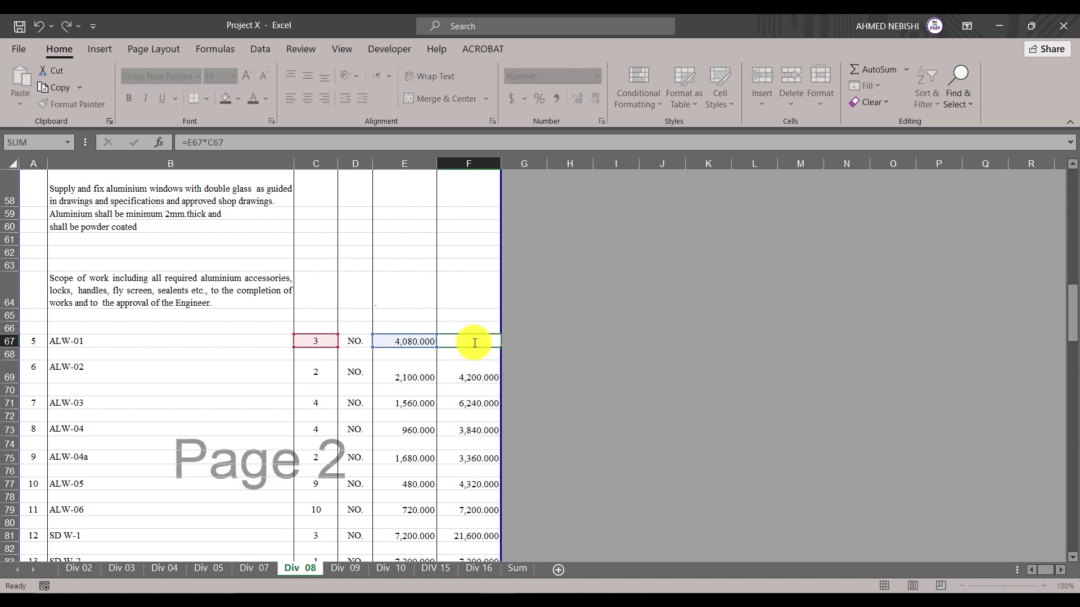
key("Escape")
Step: Sum the aluminium door amounts F32:F35, window amounts F67:F86 and glazing amount F90 together on the Div 08 sheet
scroll(473, 335, "up", 12)
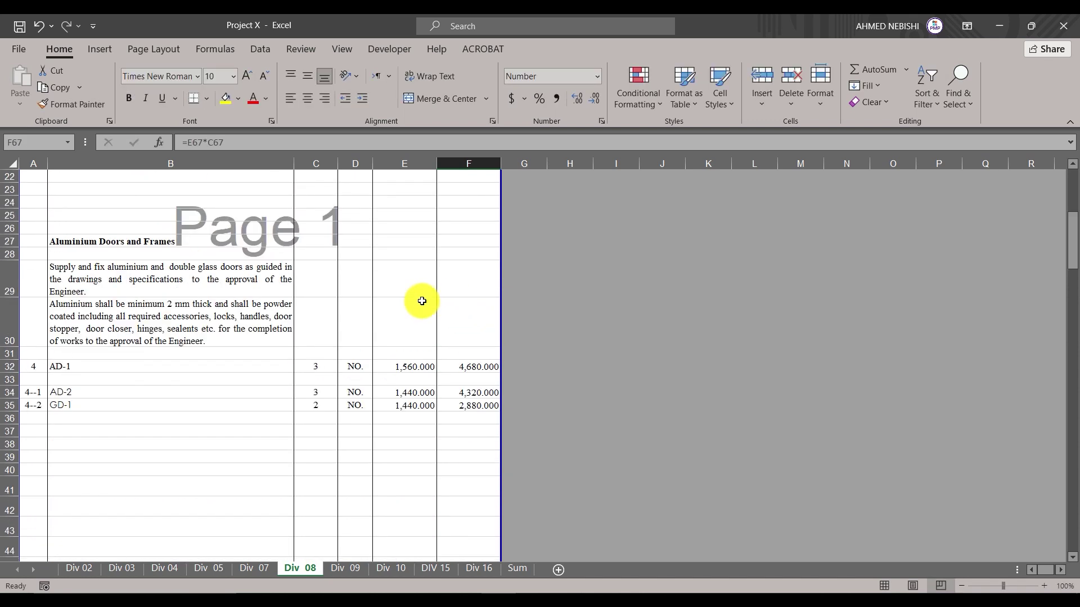
left_click(489, 371)
left_click_drag(488, 373, 488, 406)
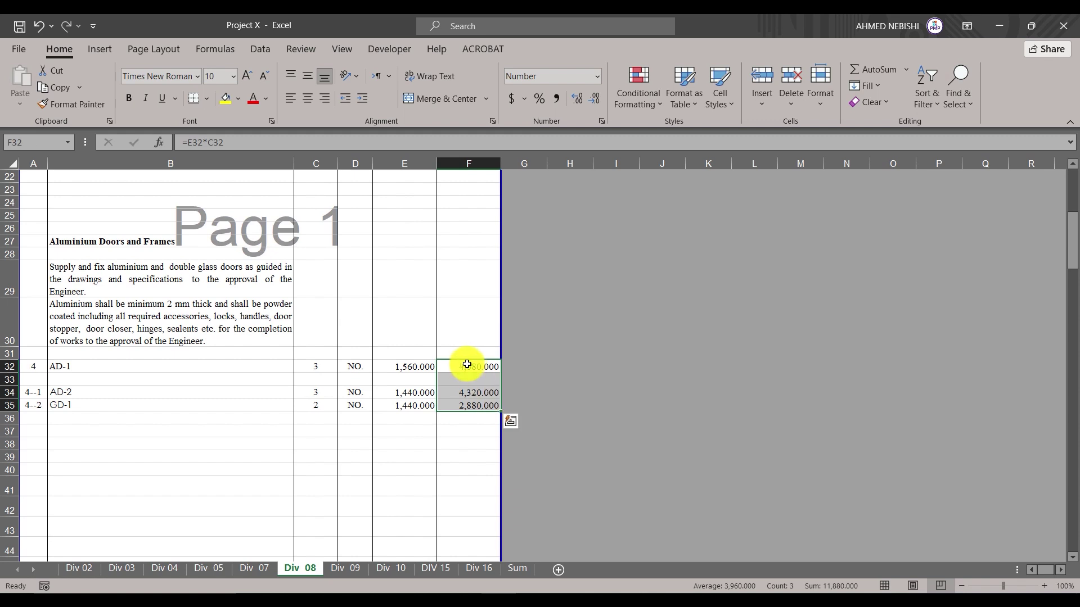
scroll(469, 376, "down", 2)
scroll(470, 376, "down", 12)
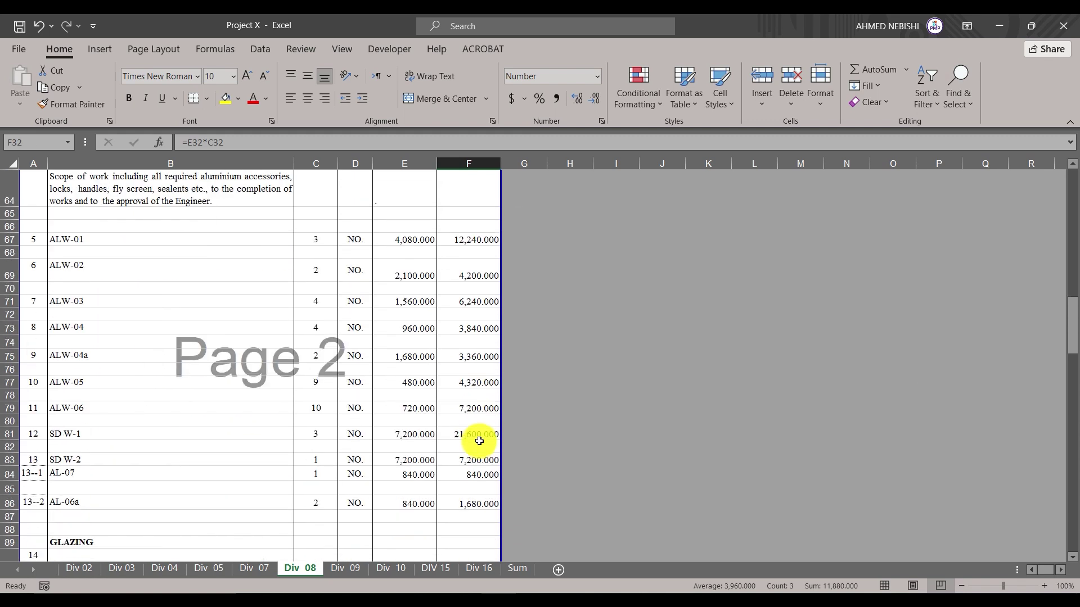
left_click_drag(470, 243, 479, 499)
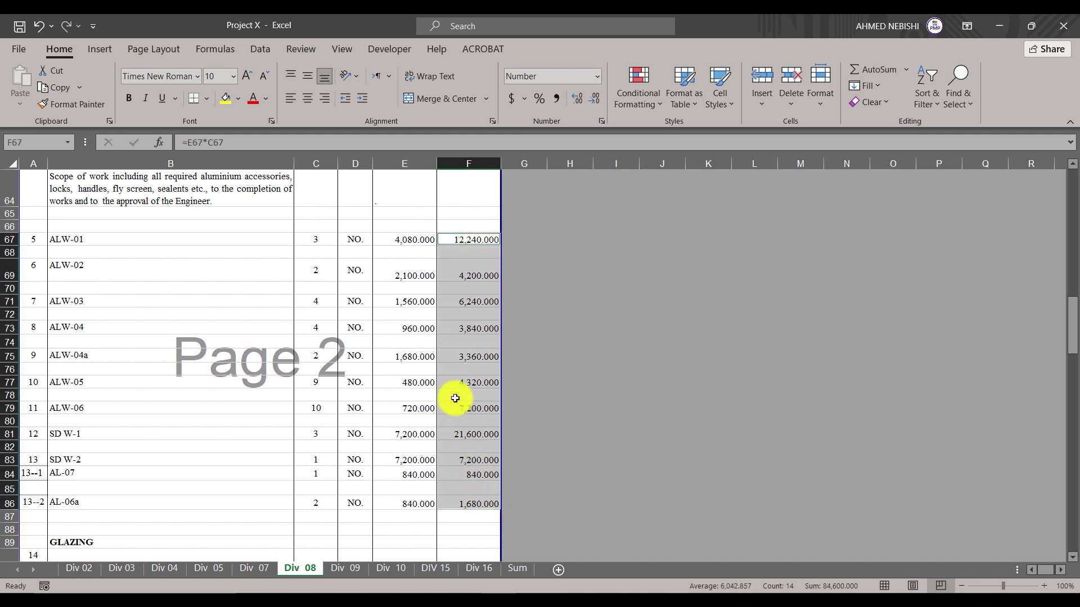
scroll(455, 399, "down", 3)
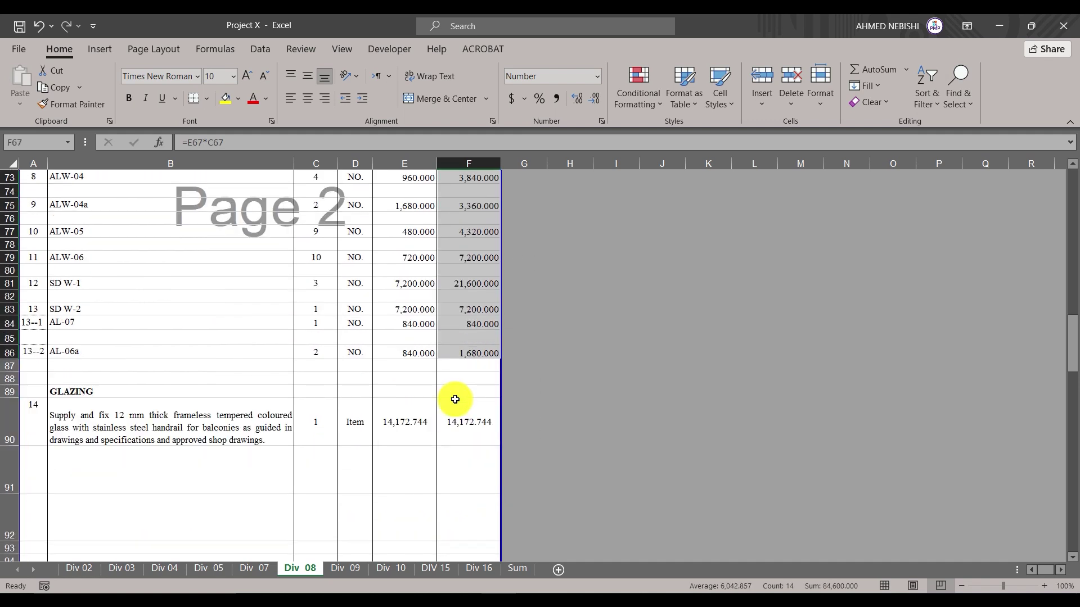
left_click(474, 436, "ctrl")
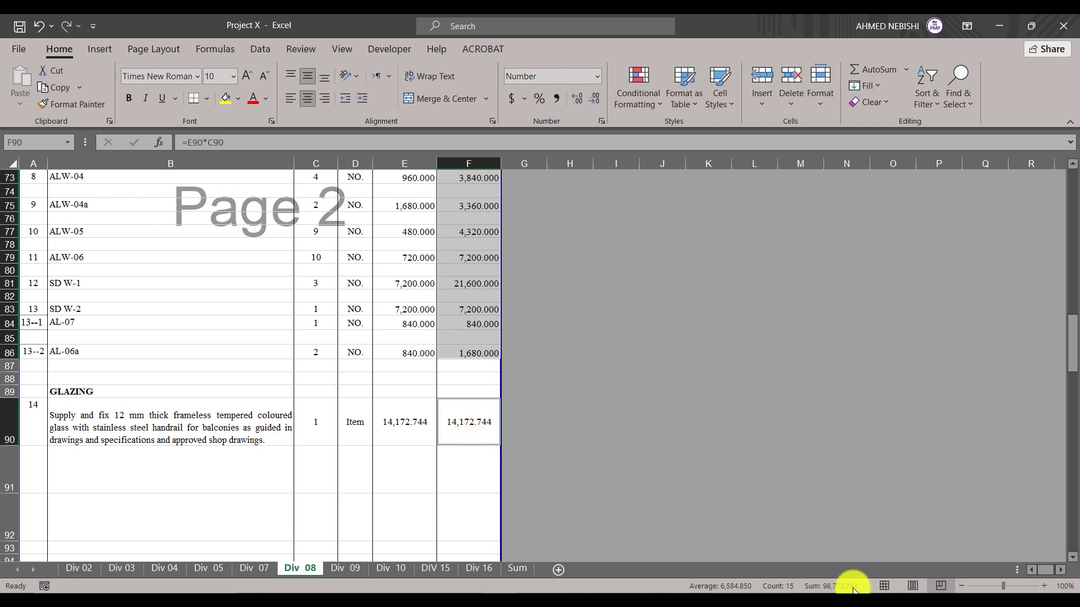
Step: Review the Carried to Collection amount and the Division 8 summary page amounts on the Div 08 sheet
scroll(433, 472, "down", 5)
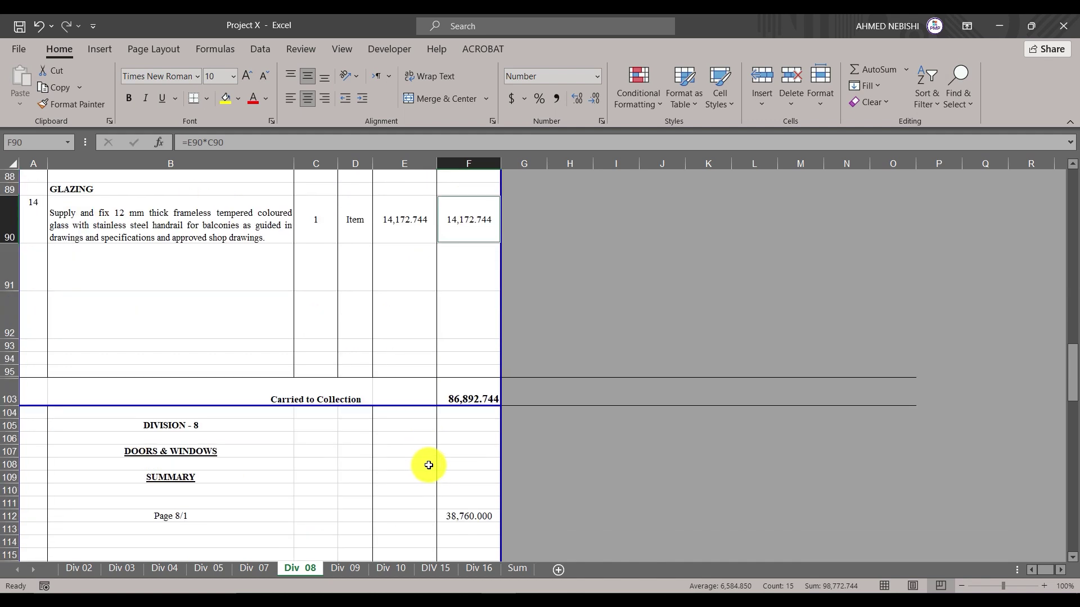
scroll(506, 439, "down", 2)
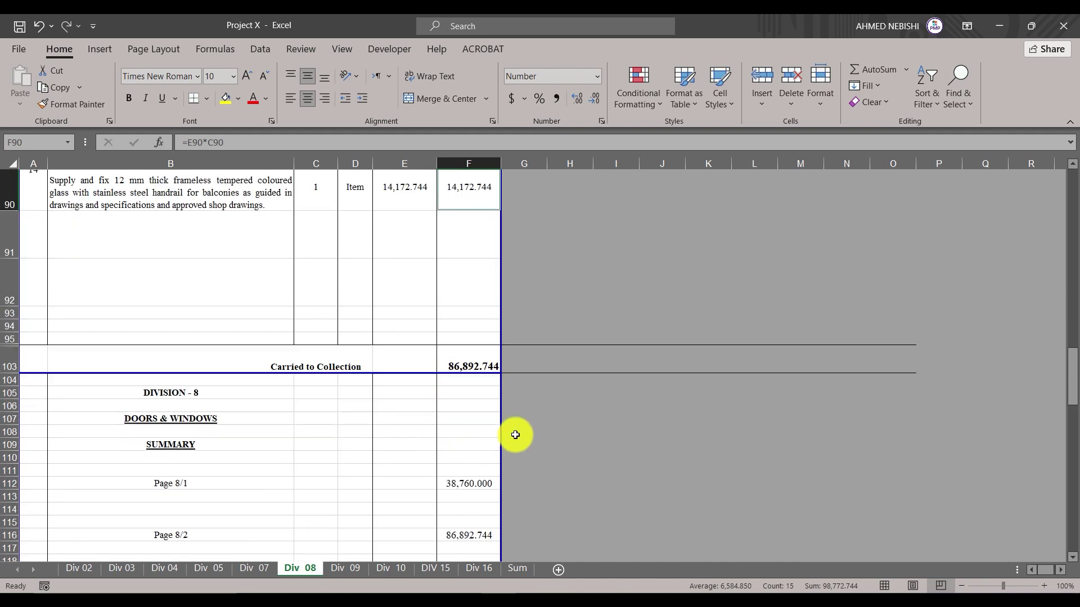
scroll(436, 313, "up", 2)
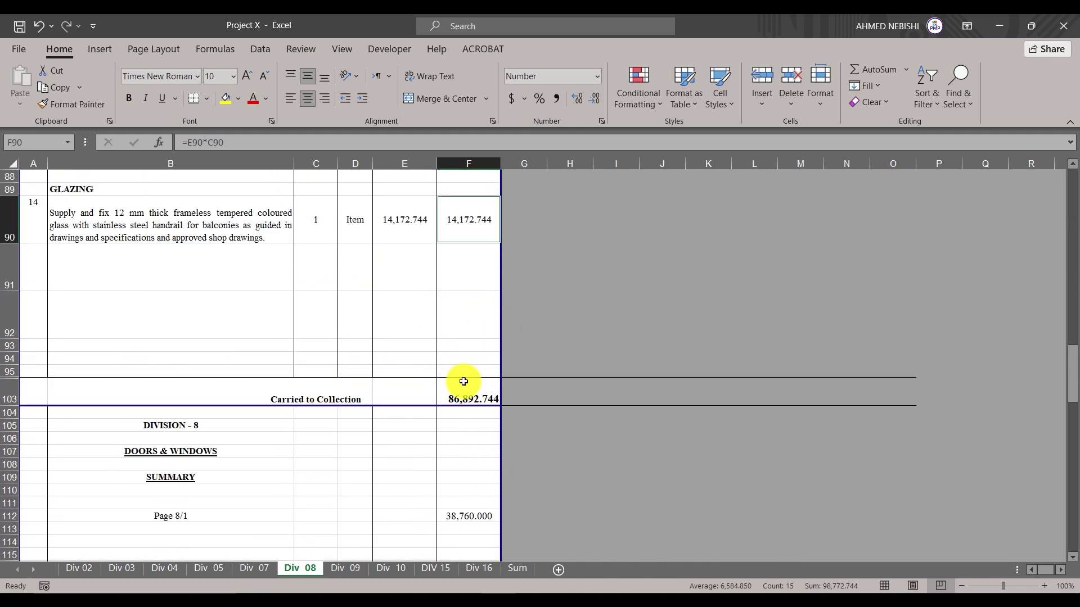
scroll(474, 397, "down", 3)
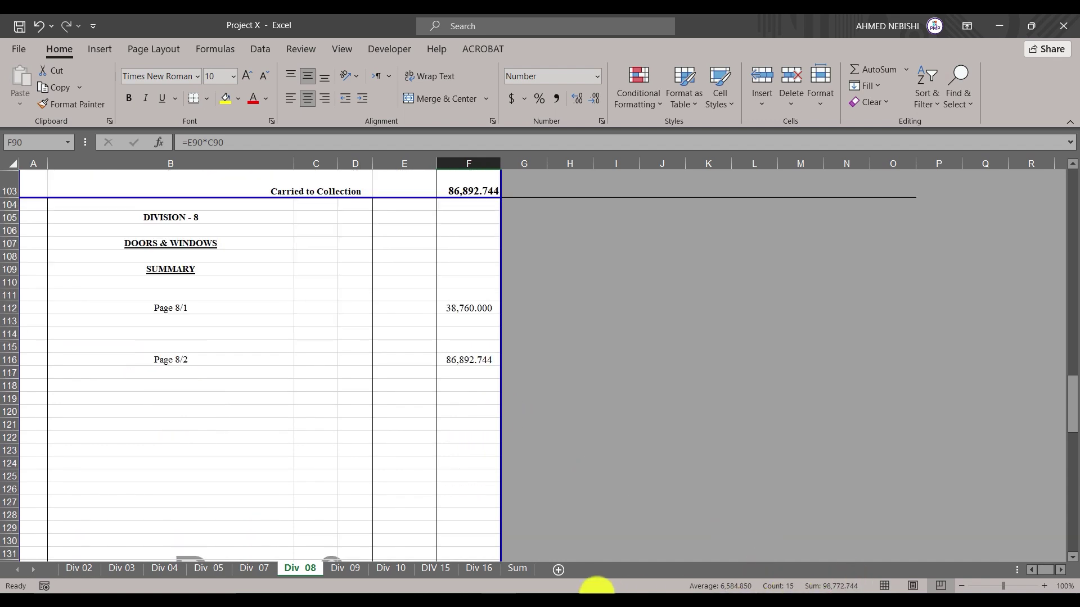
Step: Switch to Primavera P6, set the Aluminum Works (A1290) budgeted units to 98772 and check the value against the Excel sum
left_click(505, 600)
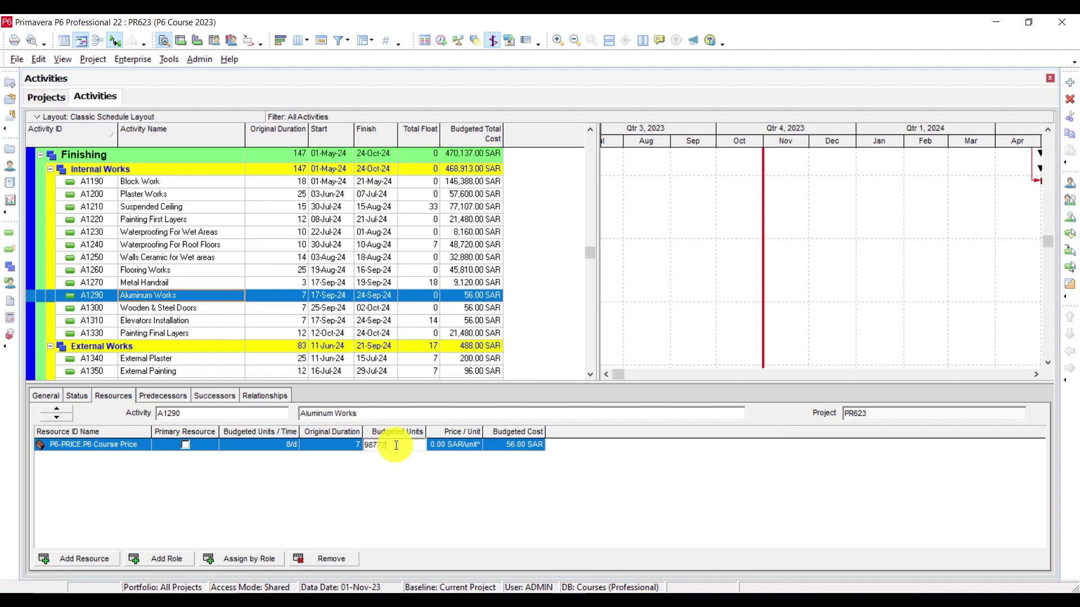
key("Return")
left_click(487, 600)
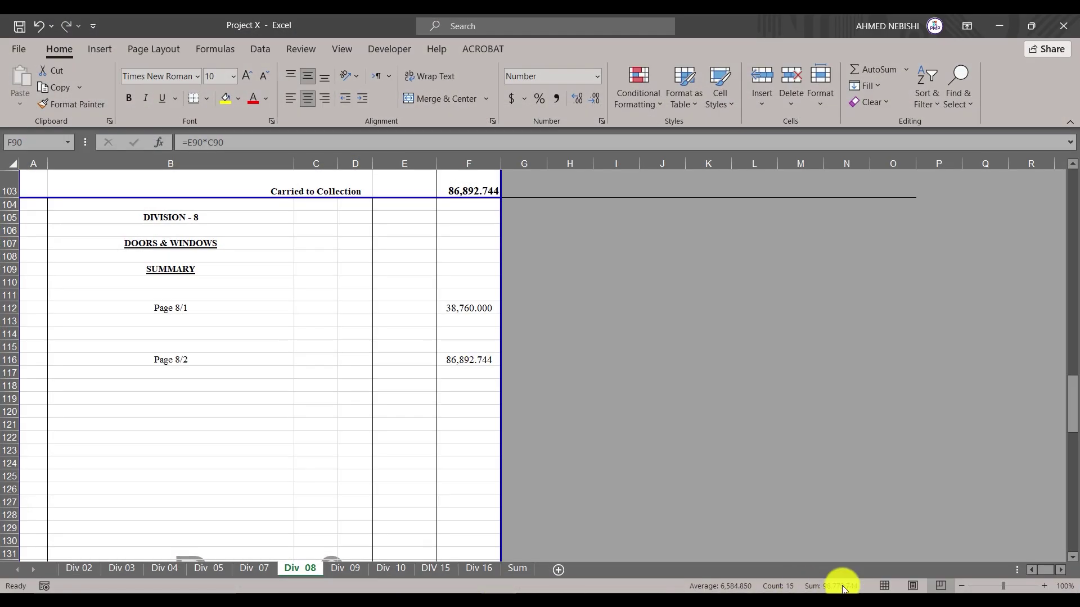
left_click(506, 599)
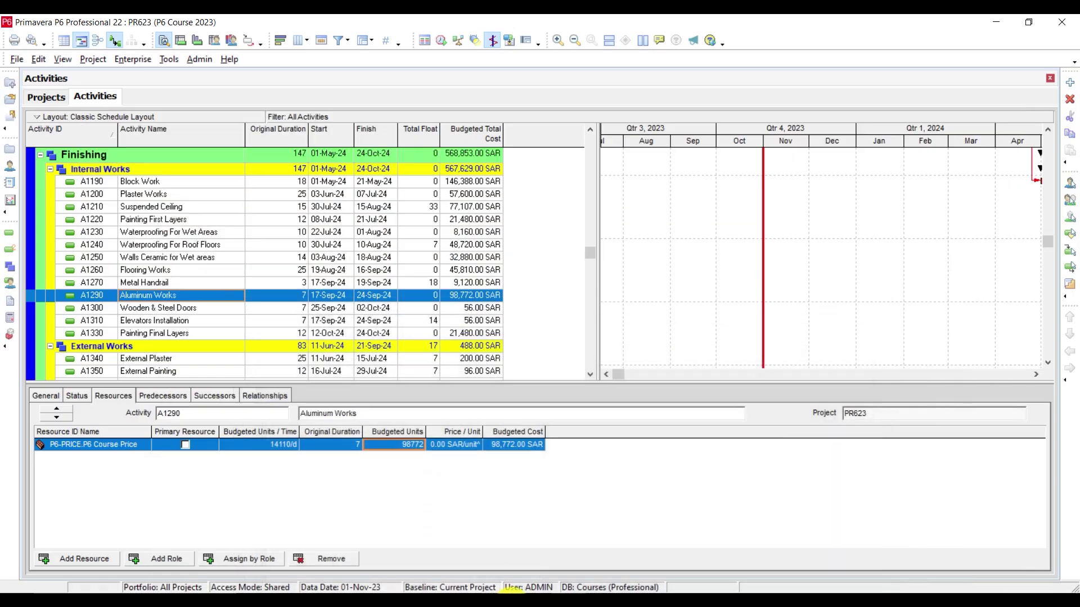
Step: Select the Wooden & Steel Doors activity (A1300), switch to Excel and review the wood doors and frames section on the Div 08 sheet
left_click(195, 310)
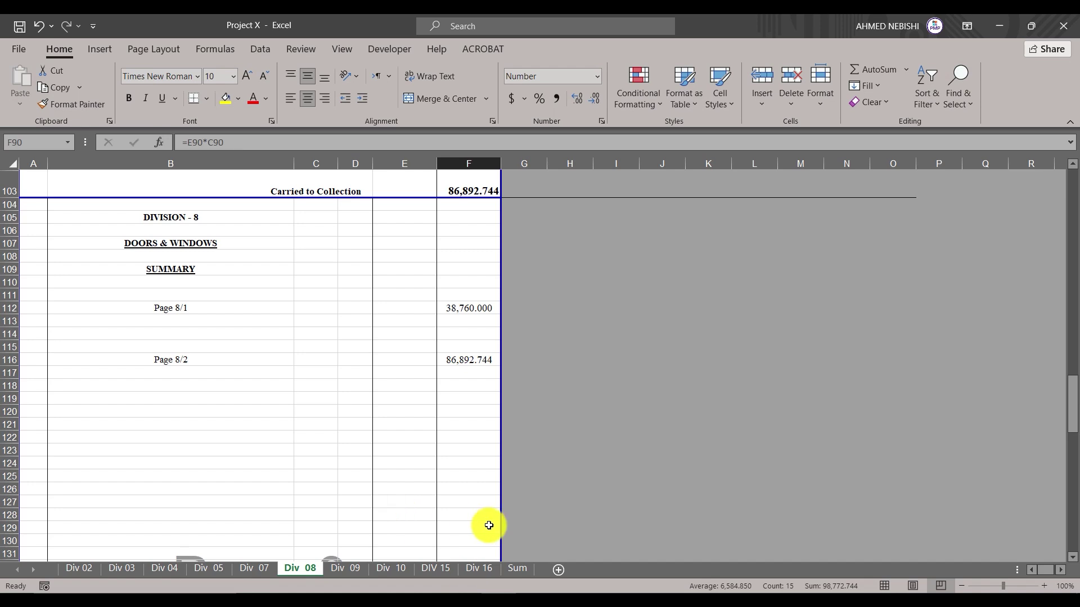
scroll(242, 382, "up", 15)
left_click(243, 379)
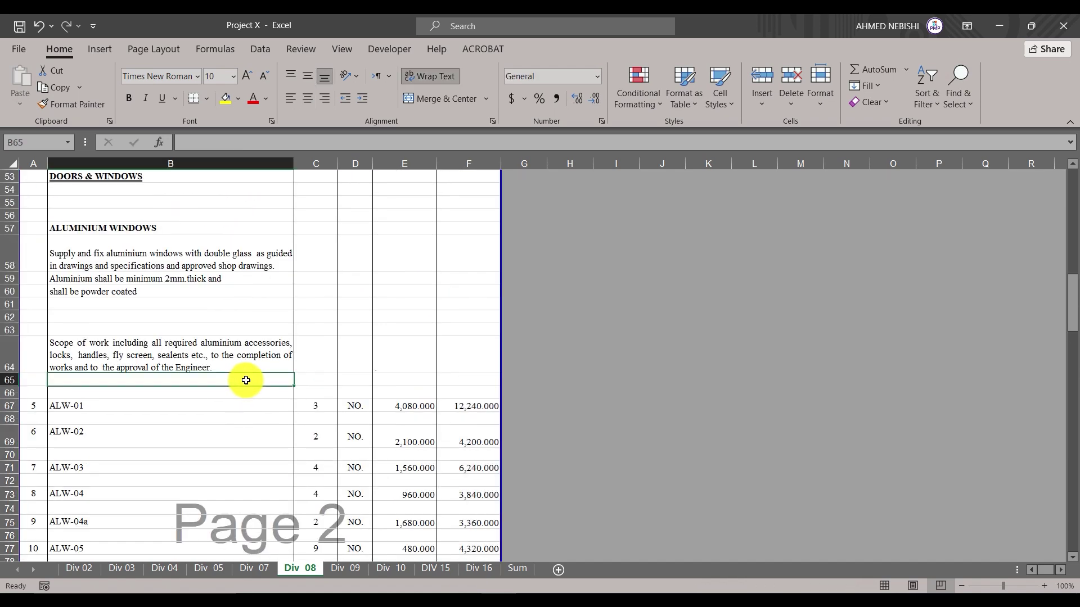
scroll(245, 380, "up", 6)
scroll(245, 380, "up", 9)
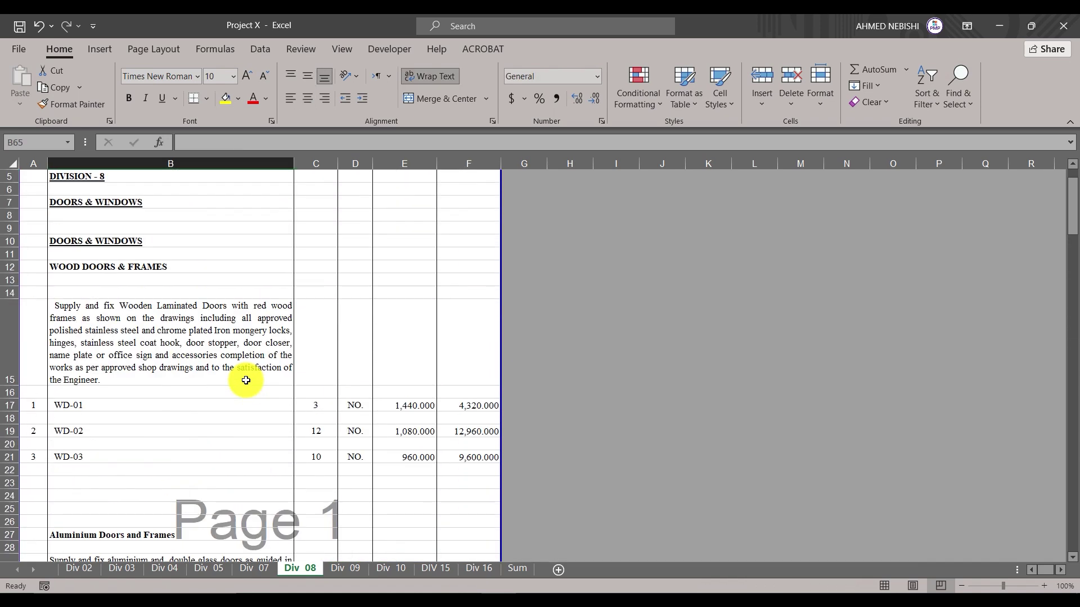
scroll(245, 379, "down", 3)
scroll(245, 380, "up", 3)
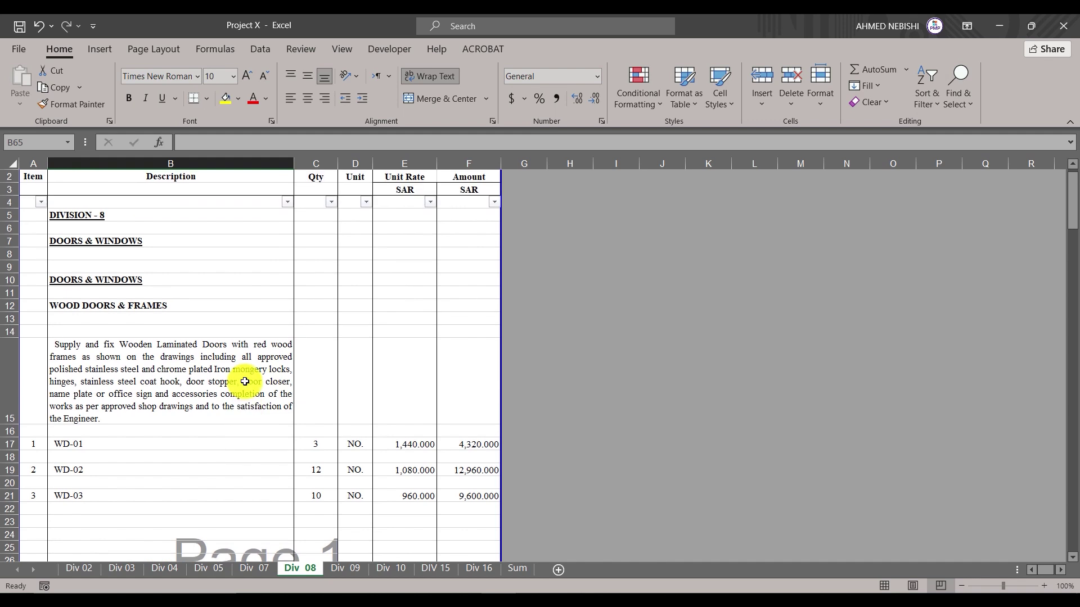
scroll(168, 409, "down", 1)
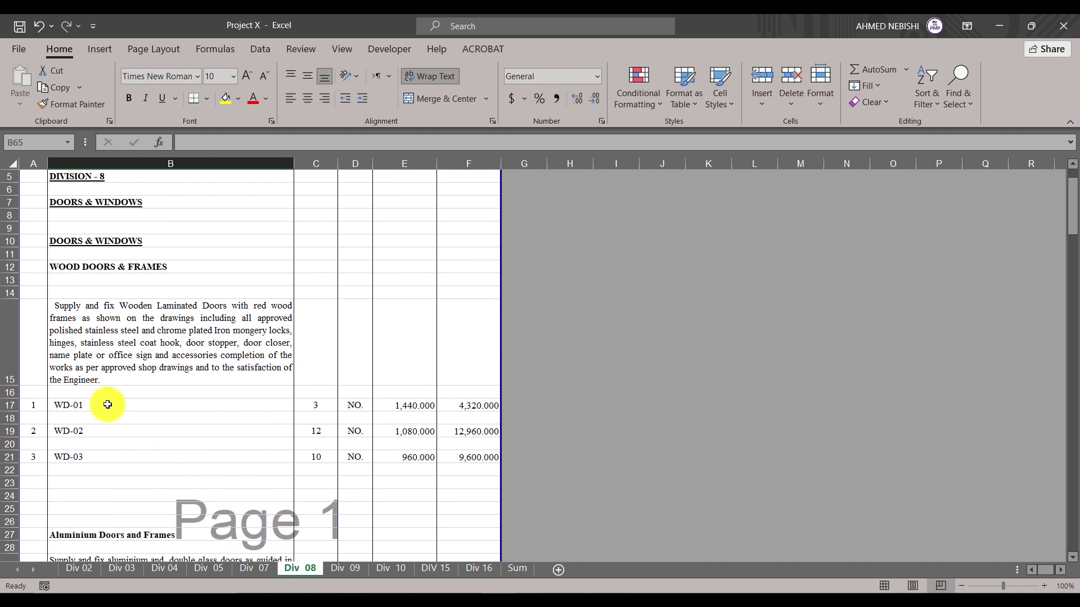
scroll(180, 429, "up", 2)
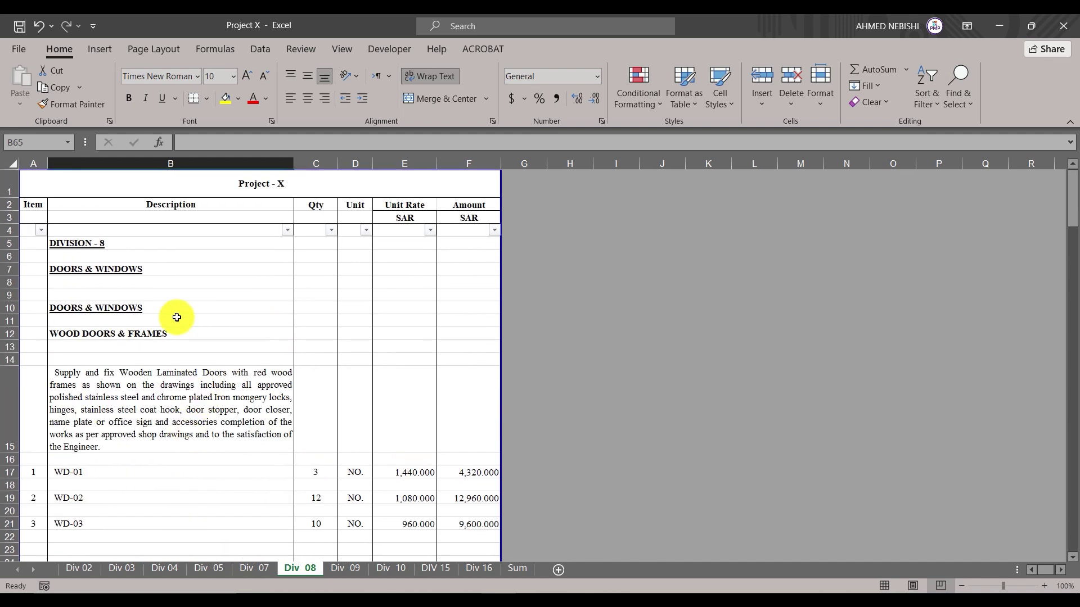
Step: Look through the aluminium windows, glazing and summary sections of the Div 08 sheet for steel door items
scroll(177, 327, "down", 4)
scroll(214, 371, "down", 12)
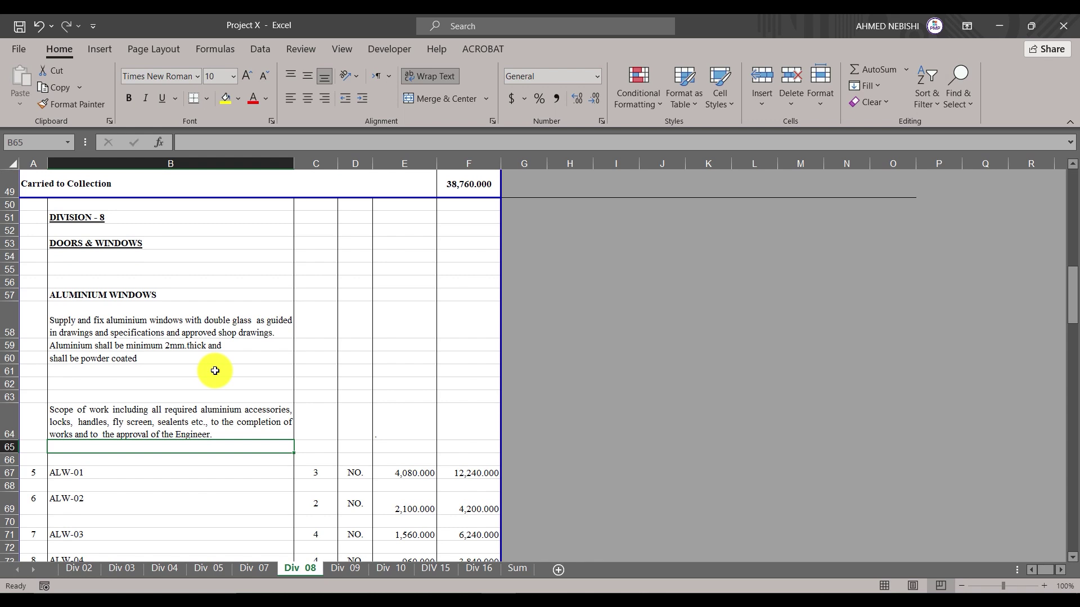
scroll(214, 371, "down", 6)
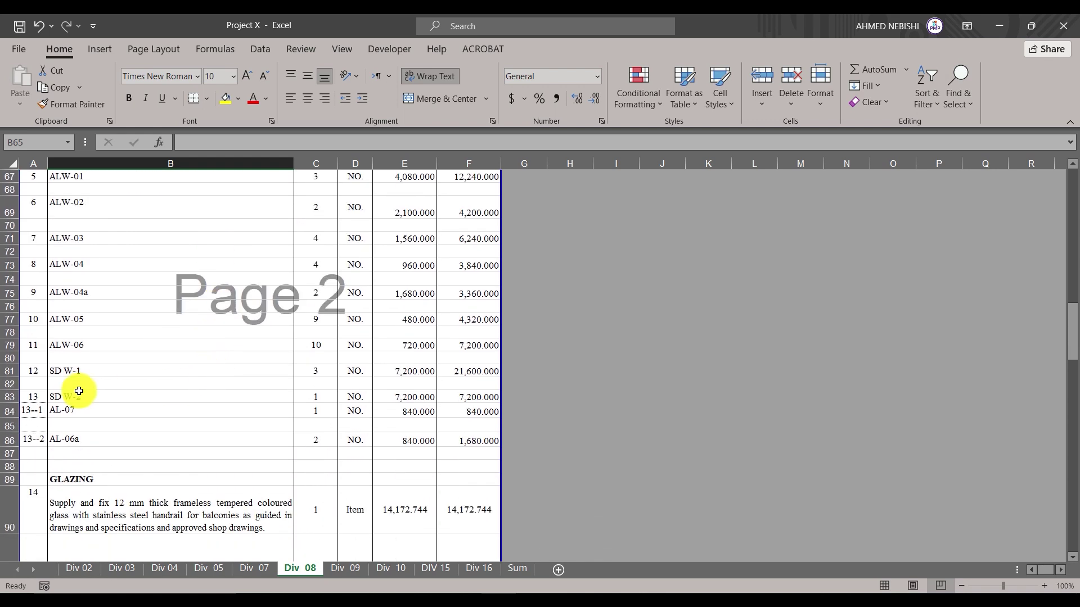
scroll(137, 372, "down", 2)
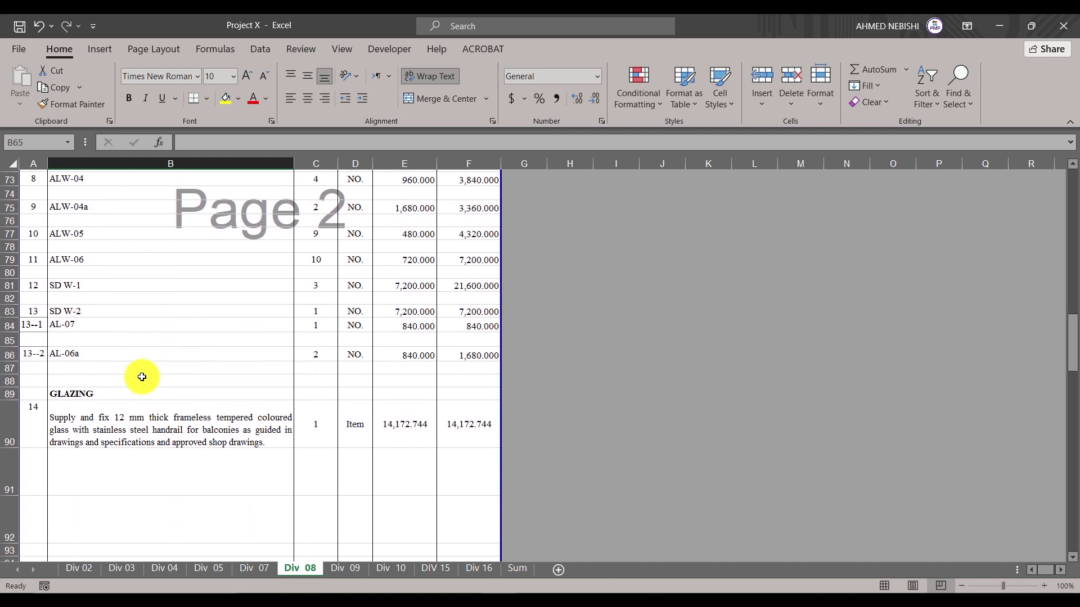
scroll(271, 374, "up", 1)
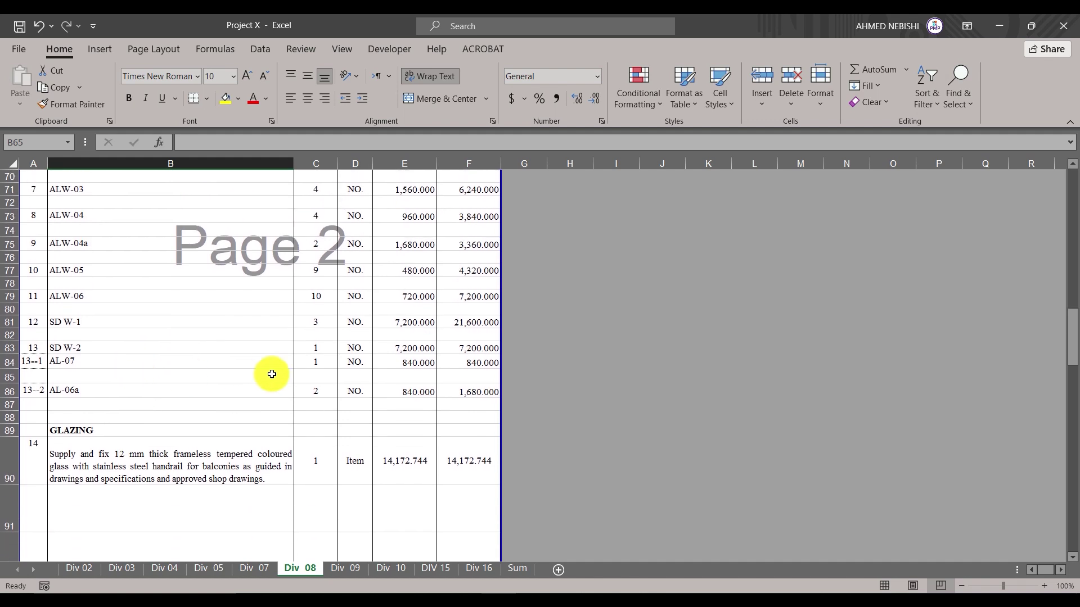
scroll(208, 371, "down", 12)
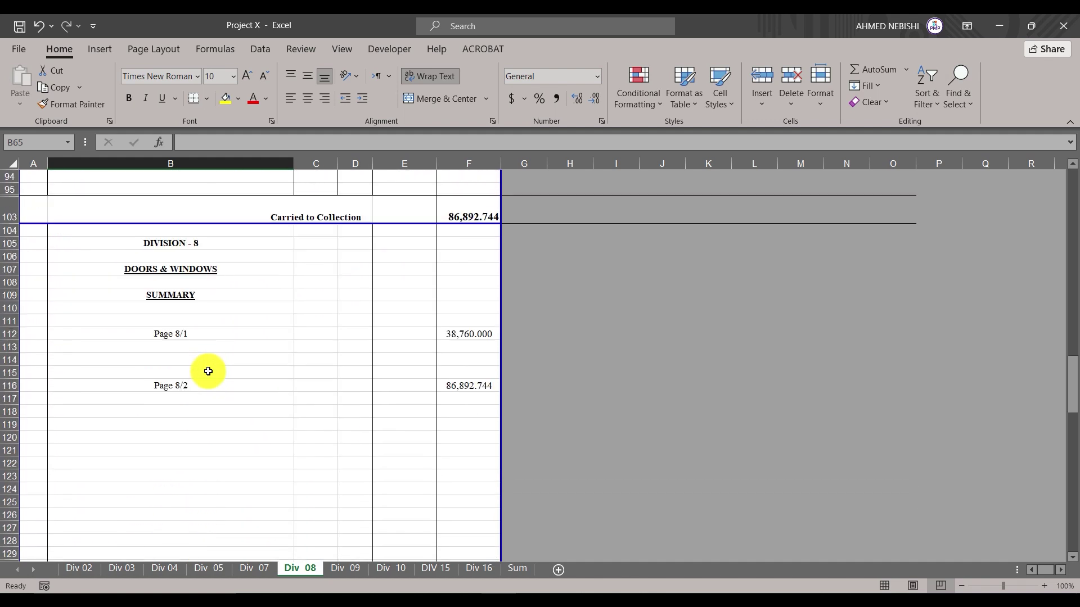
scroll(208, 371, "up", 12)
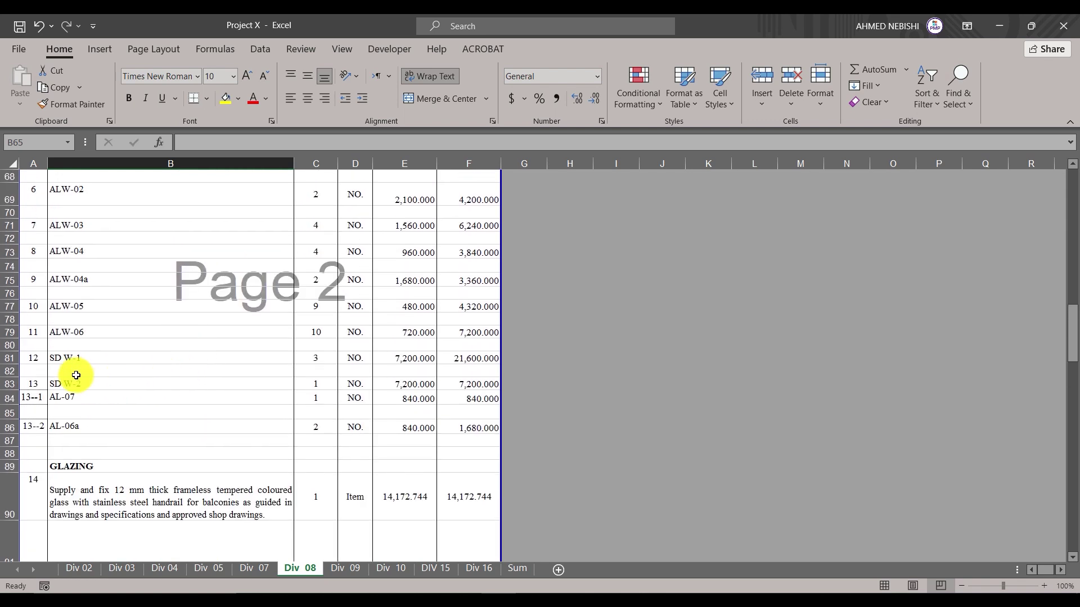
Step: Check items SD W-1 (B81) and SD W-2 (B83) and the rest of the Div 08 sheet for steel doors
left_click(74, 360)
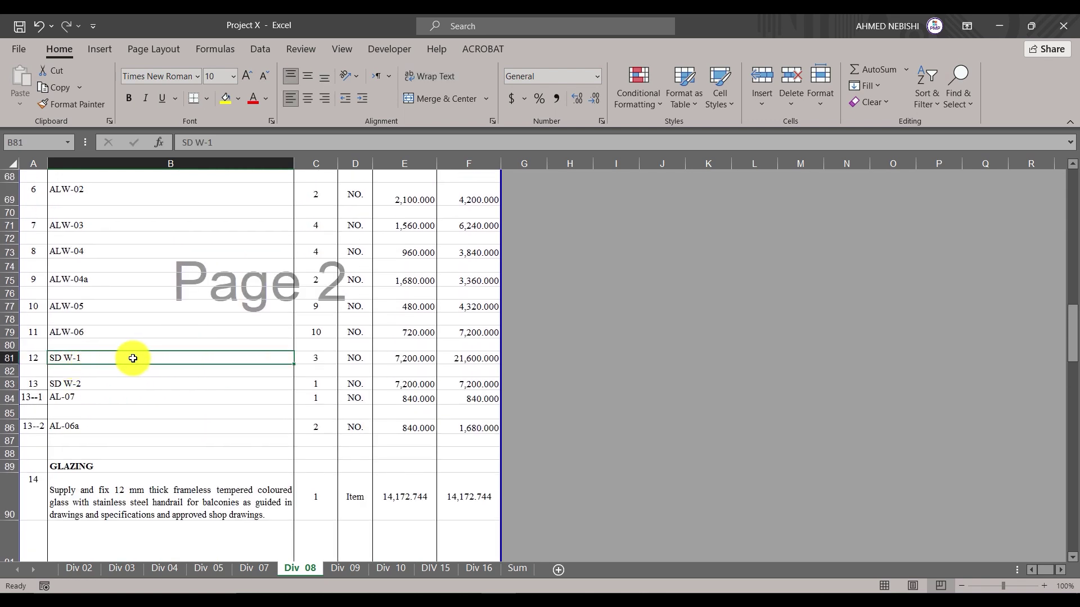
left_click(76, 382)
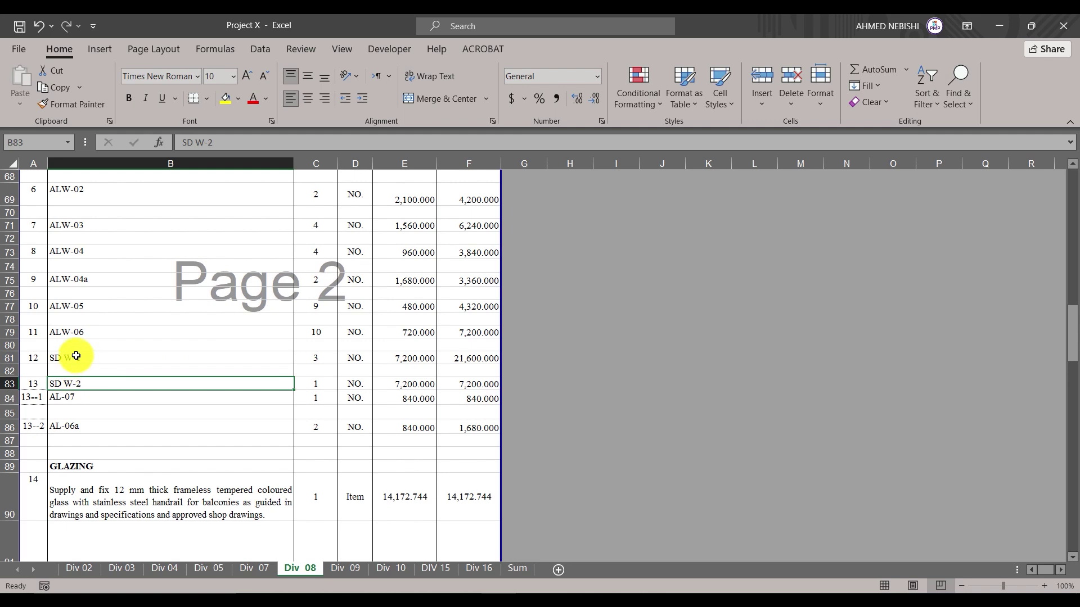
left_click(76, 355)
scroll(92, 403, "up", 2)
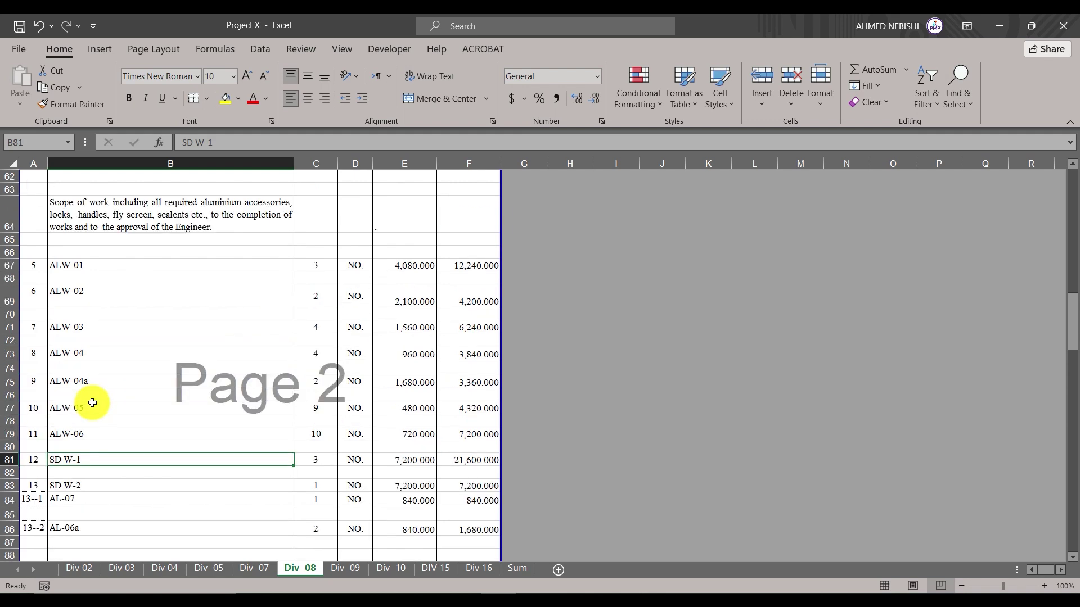
scroll(93, 402, "down", 20)
scroll(181, 454, "down", 4)
scroll(181, 454, "up", 5)
scroll(181, 454, "down", 12)
Step: Sum the wood door amounts F17:F21 on the Div 08 sheet and set the Wooden & Steel Doors (A1300) budgeted units to 26880 in P6
scroll(181, 452, "up", 20)
scroll(158, 408, "up", 15)
scroll(167, 409, "up", 2)
scroll(154, 402, "down", 2)
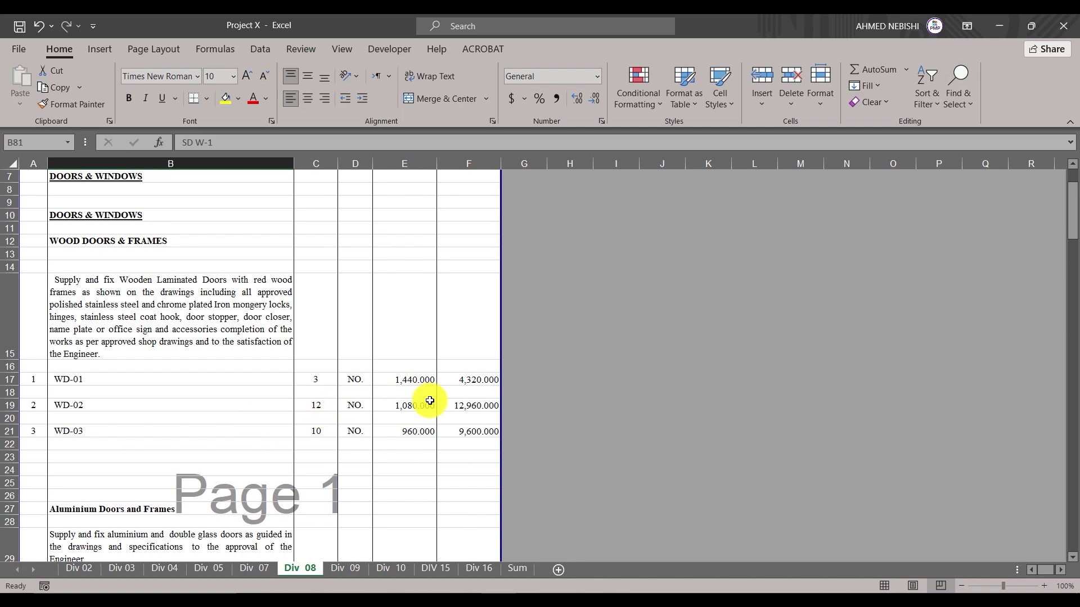
left_click_drag(479, 380, 481, 431)
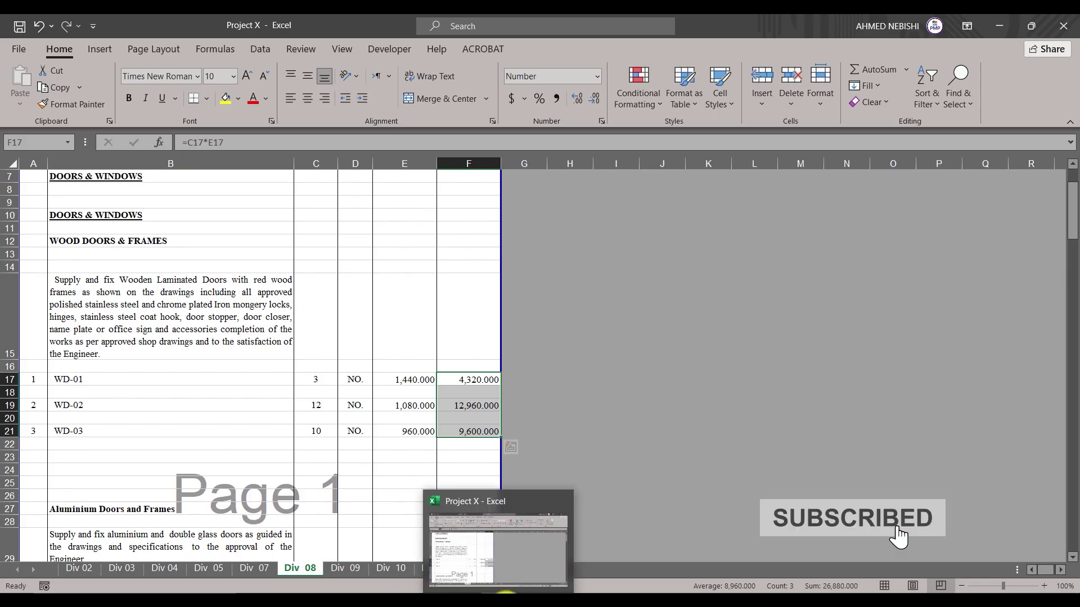
left_click(528, 601)
left_click(394, 444)
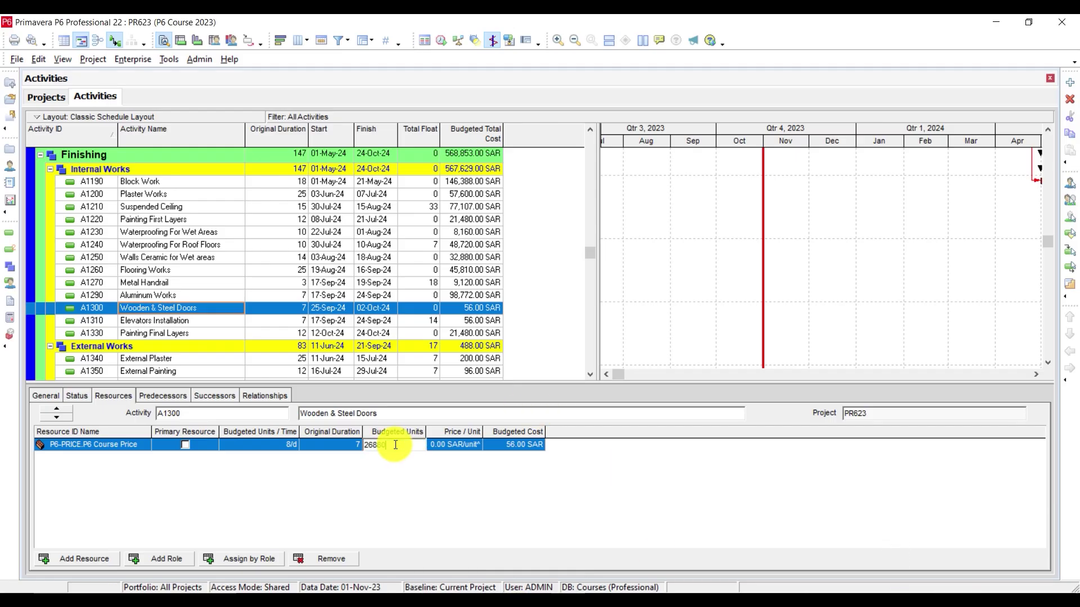
Step: Select the Elevators Installation activity (A1310), switch to Excel and look for its cost on the Div 09, Div 10, DIV 15 and Div 16 sheets
left_click(185, 323)
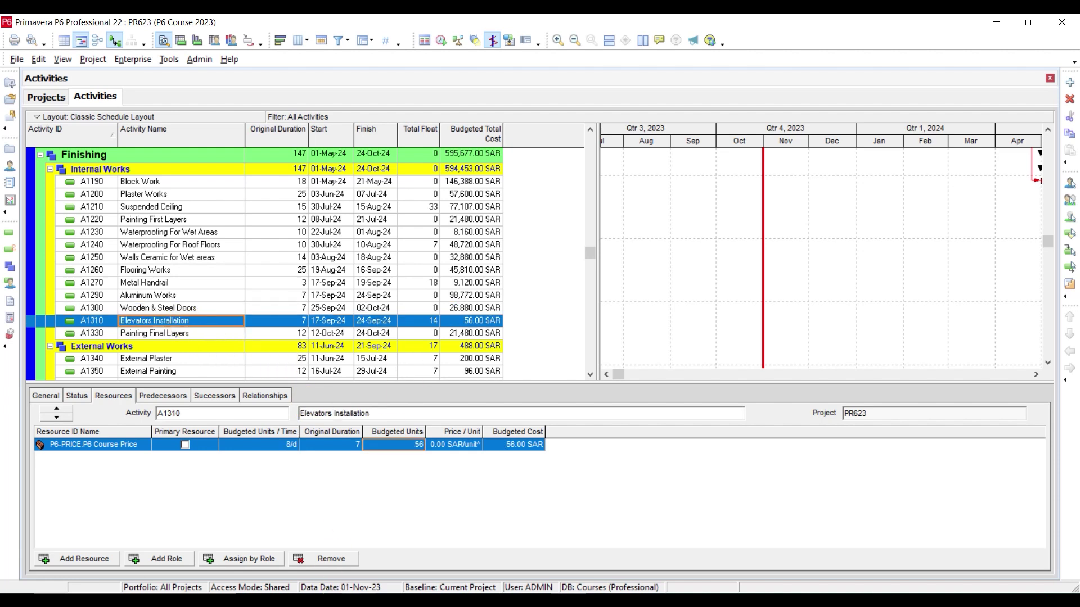
key("alt+Tab")
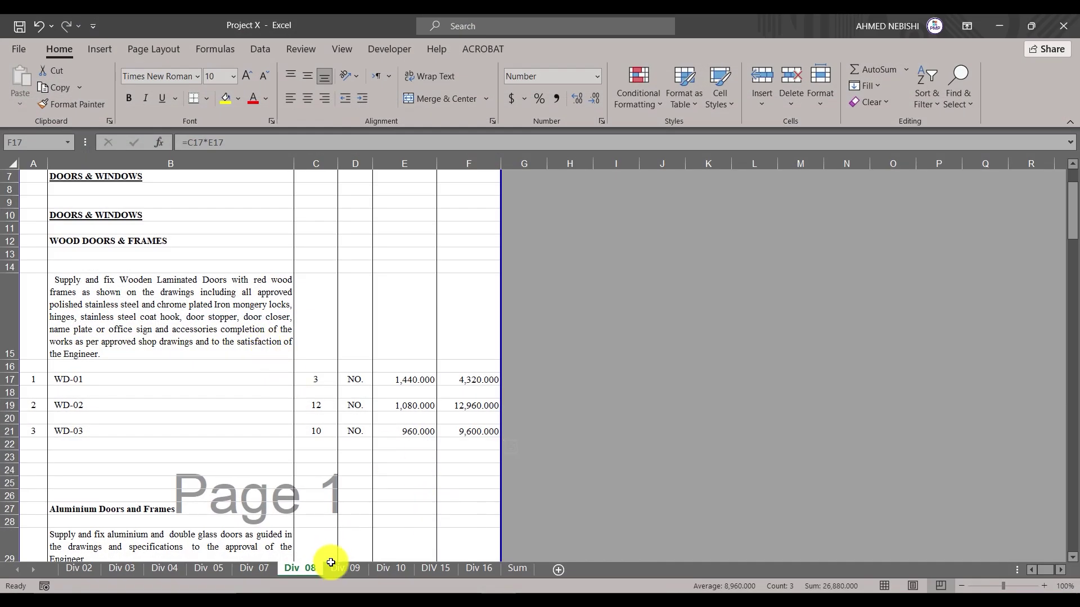
left_click(345, 568)
scroll(174, 316, "up", 10)
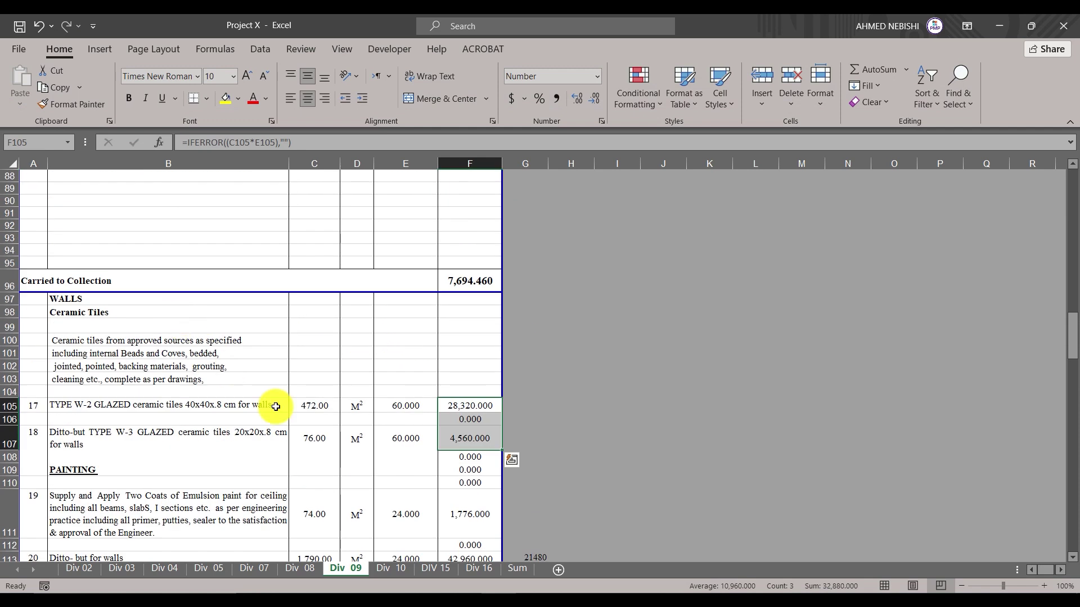
left_click(393, 568)
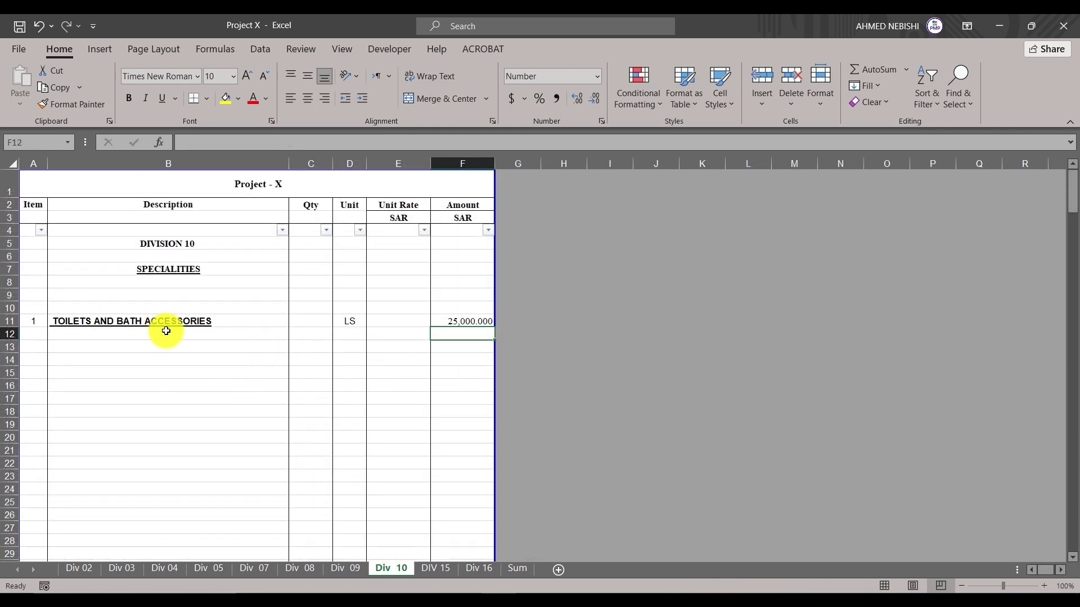
left_click(444, 572)
scroll(343, 458, "up", 15)
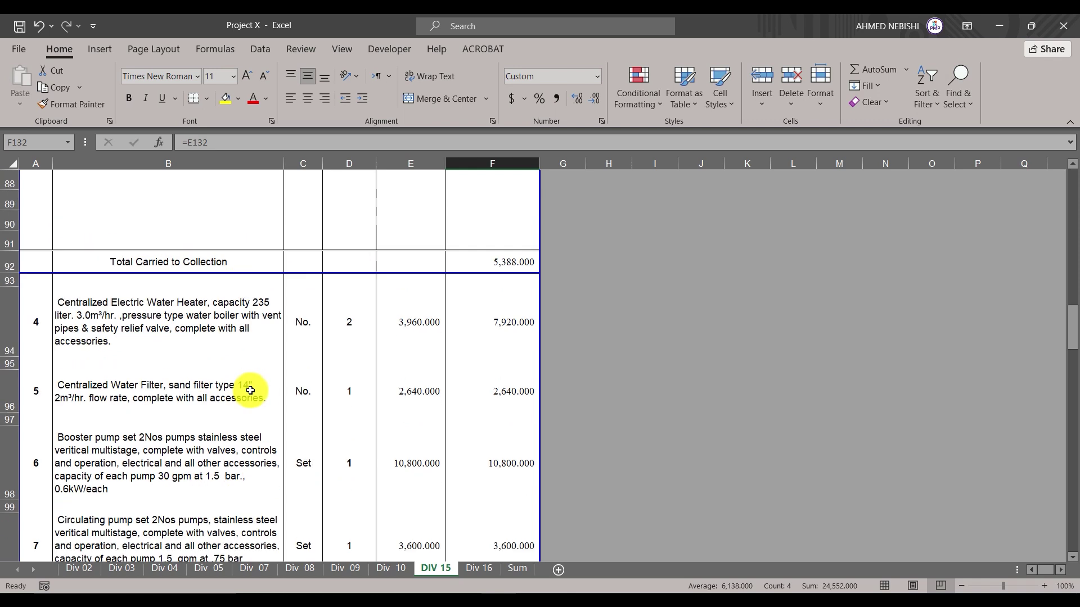
scroll(250, 391, "up", 20)
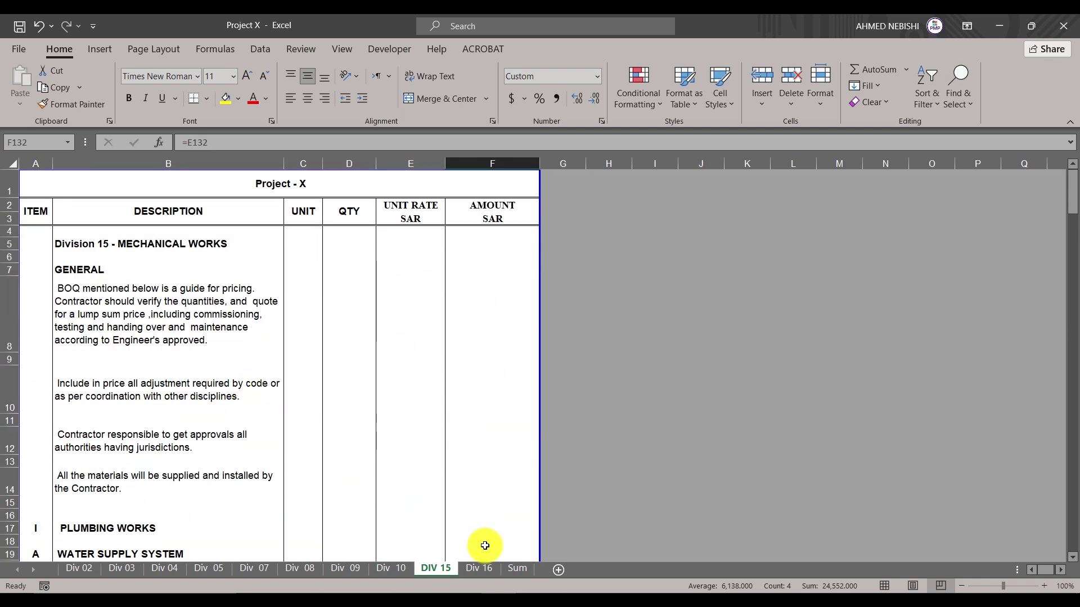
left_click(461, 570)
scroll(292, 352, "down", 10)
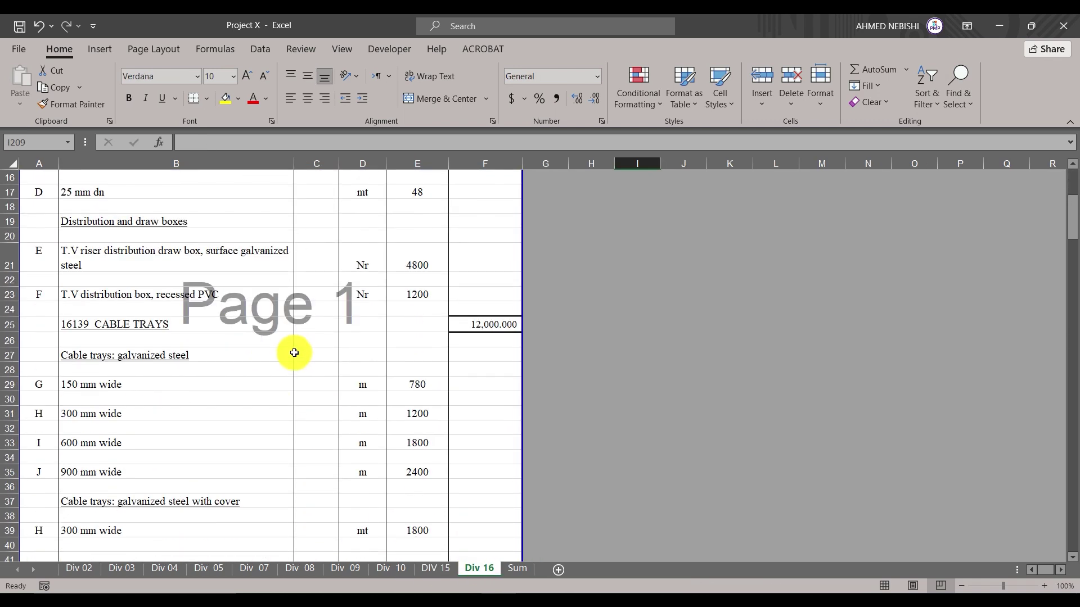
scroll(294, 352, "down", 20)
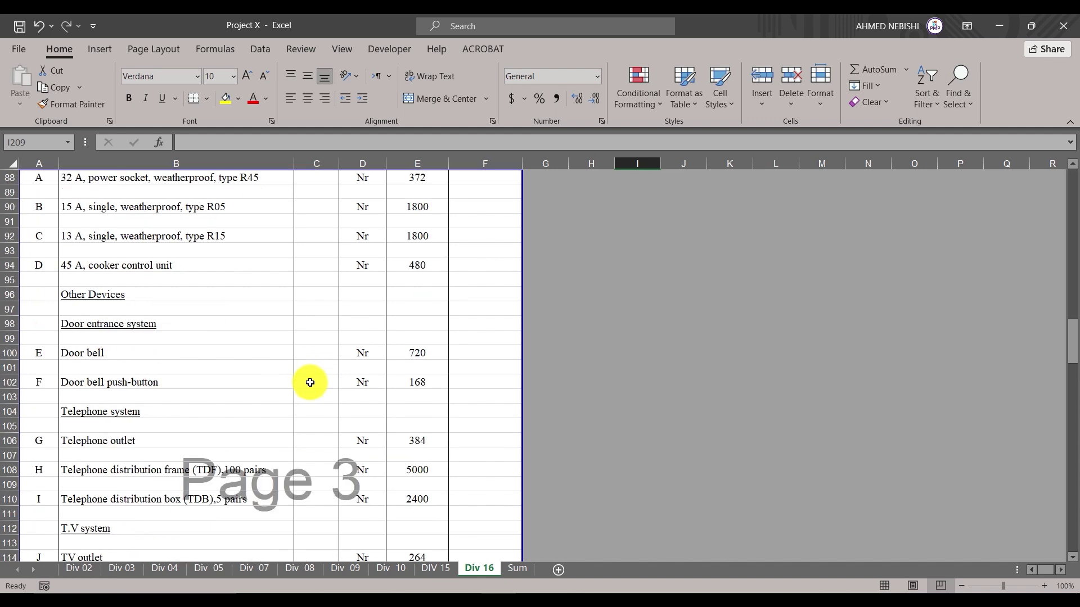
Step: Look for the elevator cost on the Div 04, Div 03, Div 05 and Div 07 sheets
left_click(169, 568)
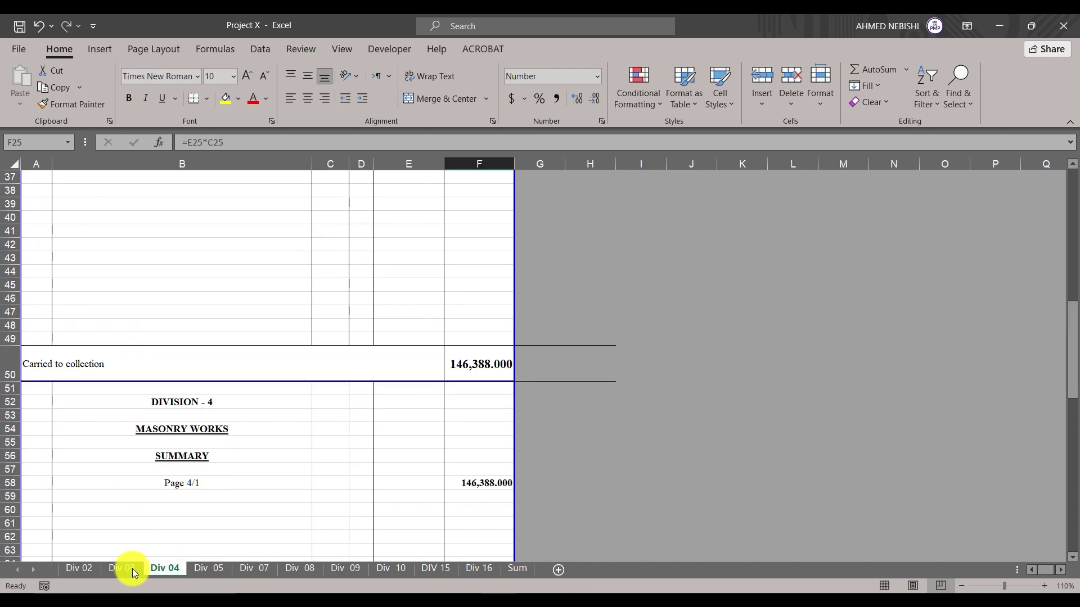
left_click(129, 569)
left_click(230, 570)
left_click(248, 568)
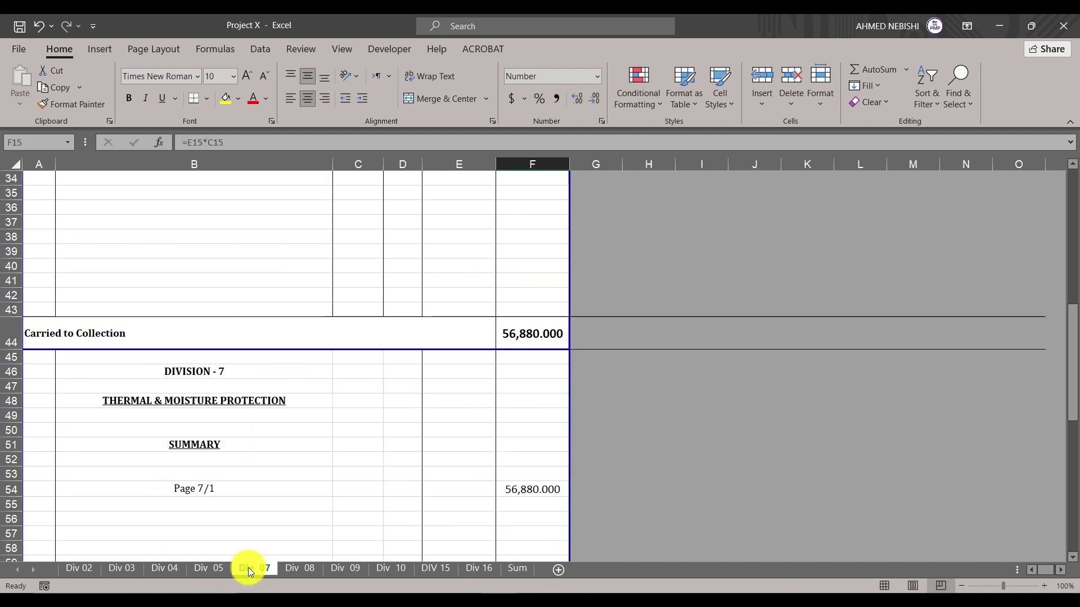
scroll(234, 467, "up", 12)
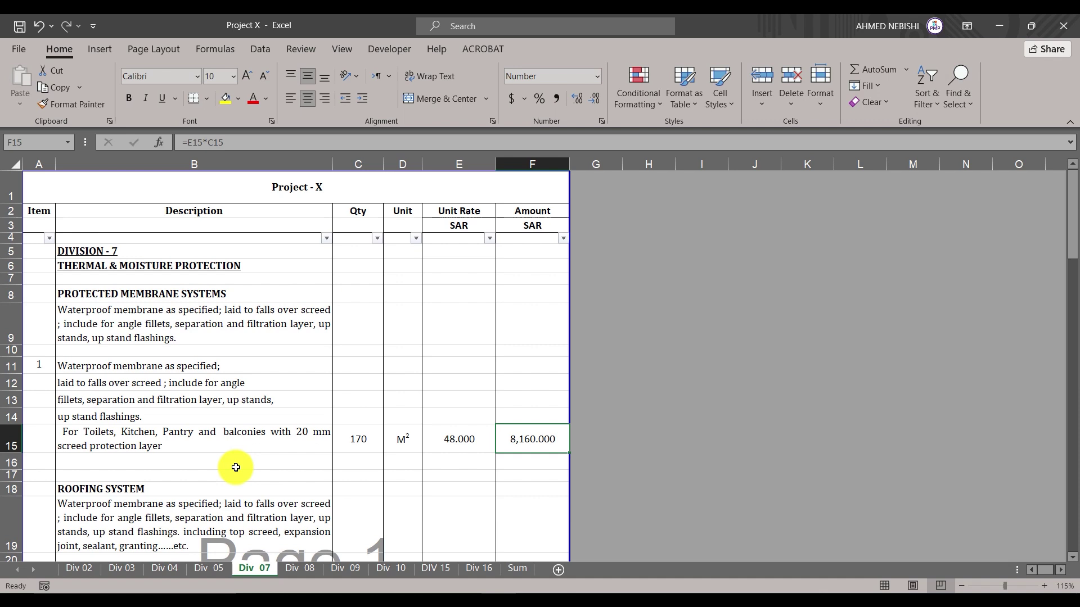
Step: Search the Div 08, Div 09 and Div 10 sheets for the elevator cost
left_click(300, 569)
scroll(222, 445, "up", 2)
scroll(253, 407, "down", 7)
scroll(259, 416, "down", 5)
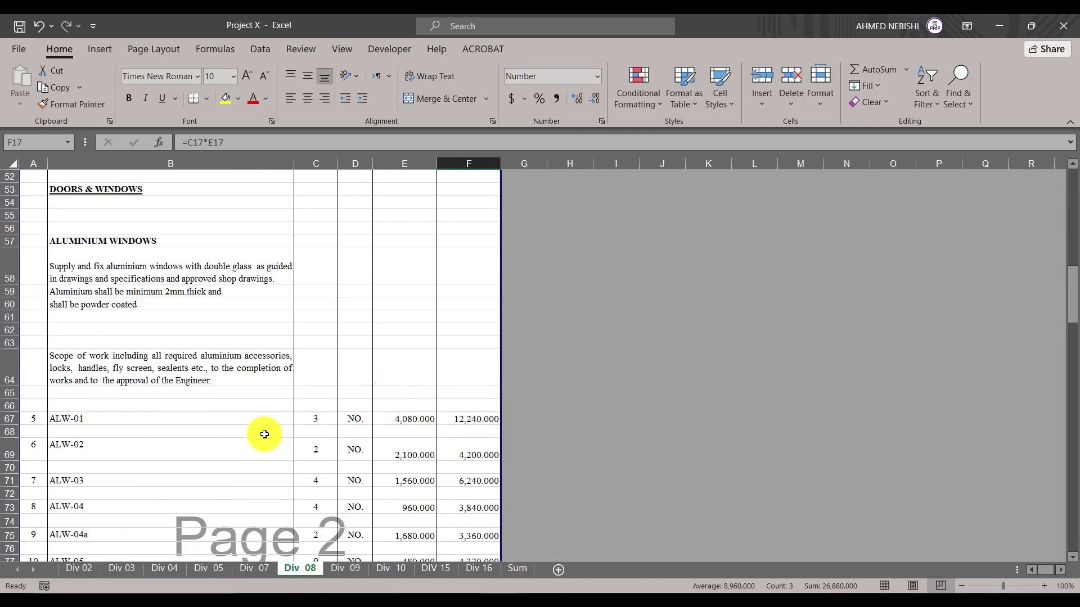
scroll(281, 506, "down", 5)
left_click(345, 569)
scroll(239, 428, "down", 18)
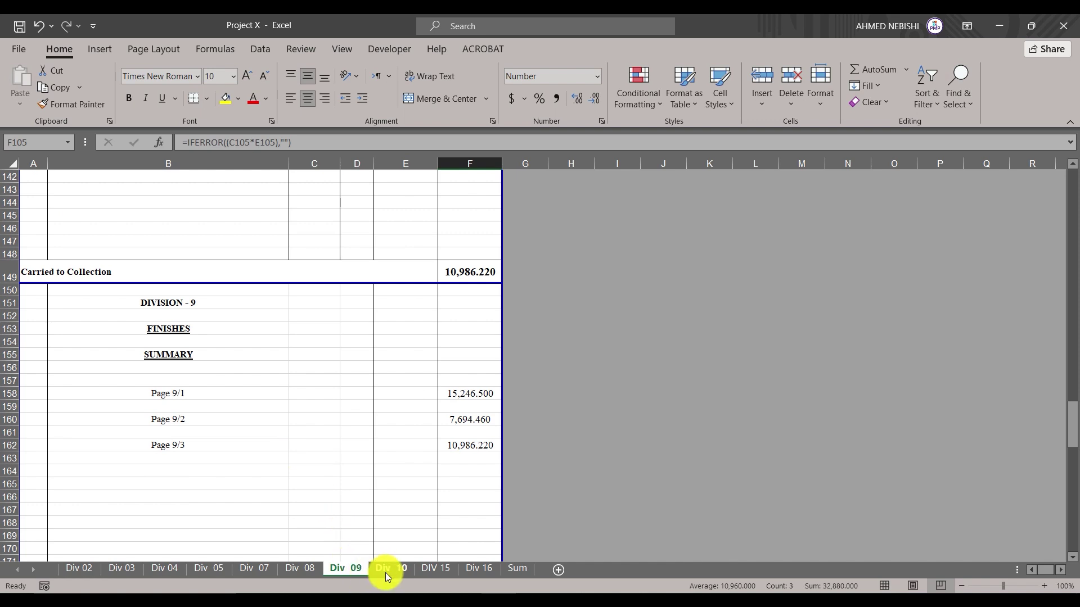
left_click(386, 570)
scroll(251, 406, "down", 20)
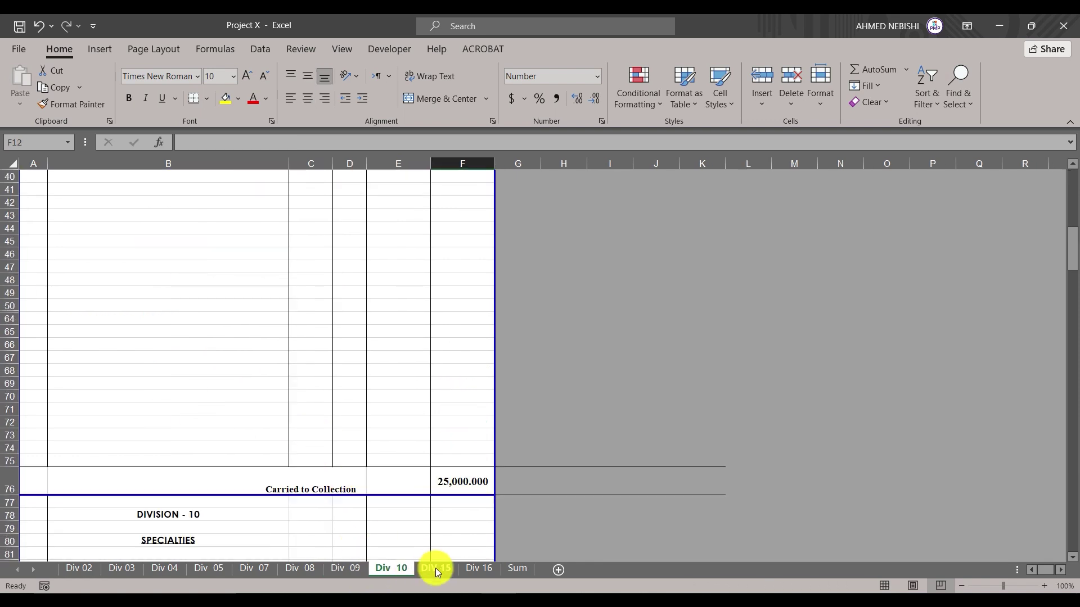
Step: Look through the mechanical works on the DIV 15 sheet and the items on the Div 16 sheet for the elevator cost
left_click(435, 568)
scroll(159, 301, "down", 3)
scroll(188, 294, "up", 3)
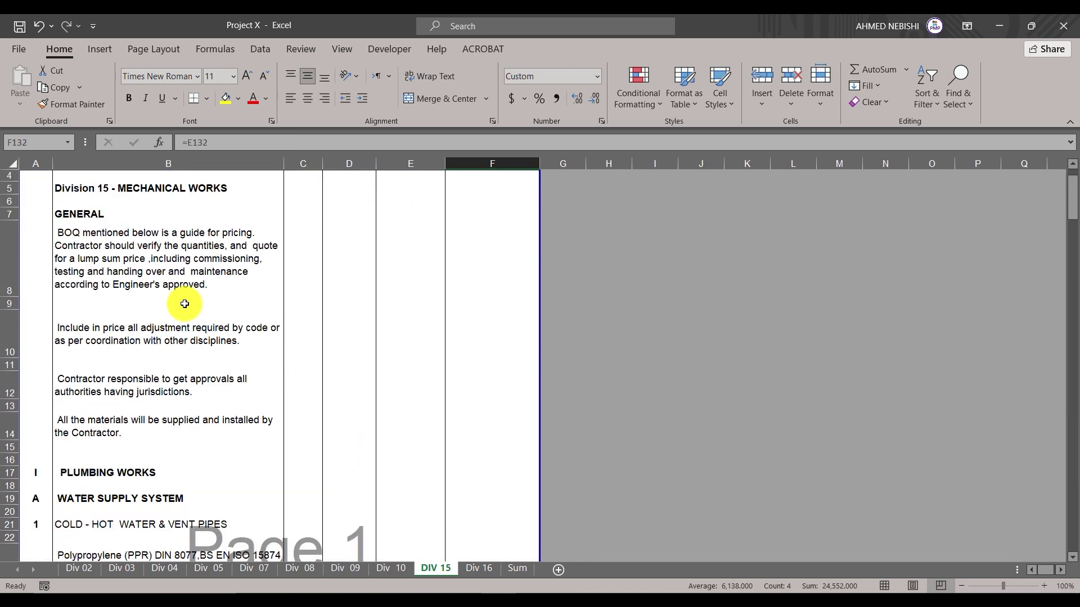
scroll(185, 303, "down", 5)
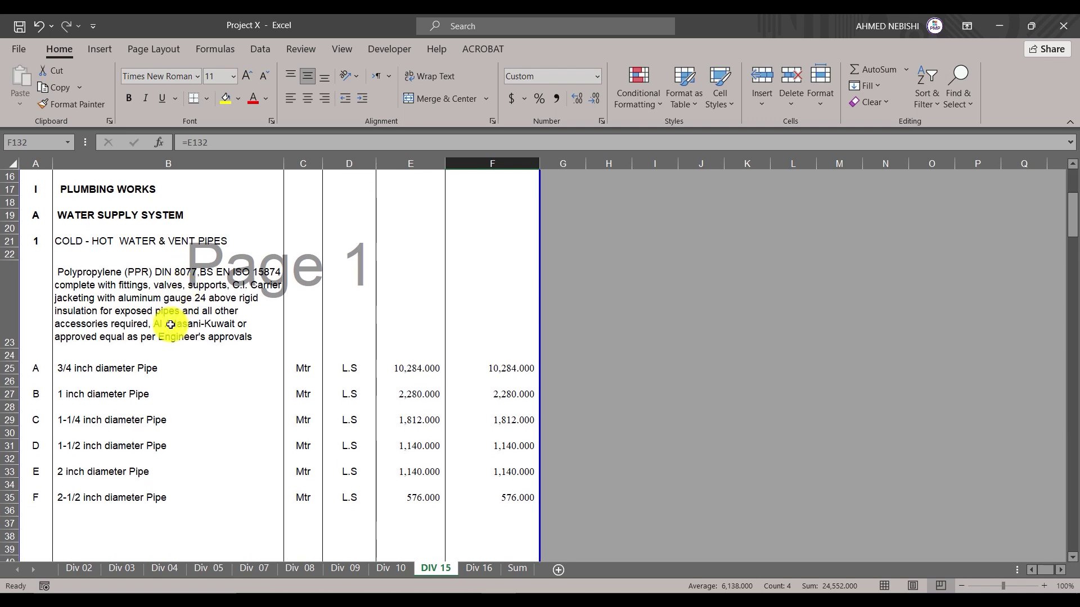
scroll(169, 348, "down", 8)
scroll(169, 343, "down", 9)
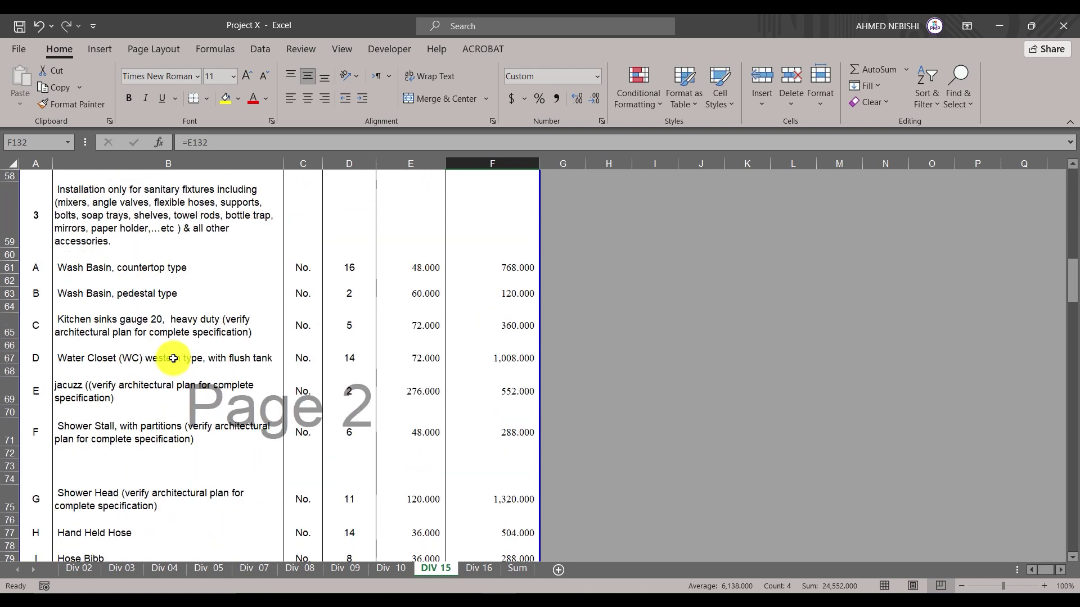
scroll(158, 304, "down", 8)
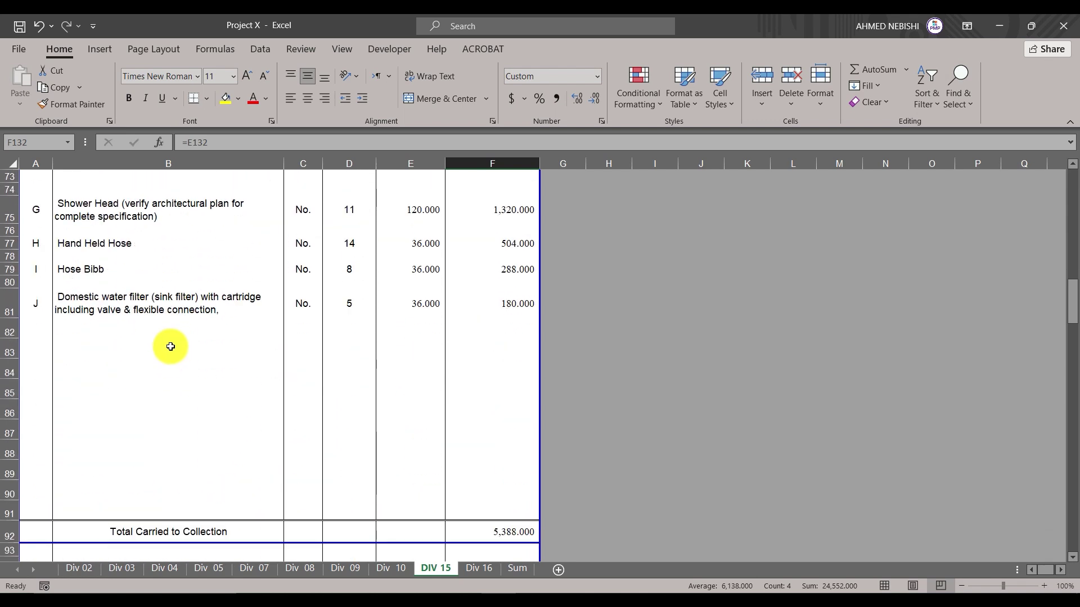
scroll(171, 350, "down", 10)
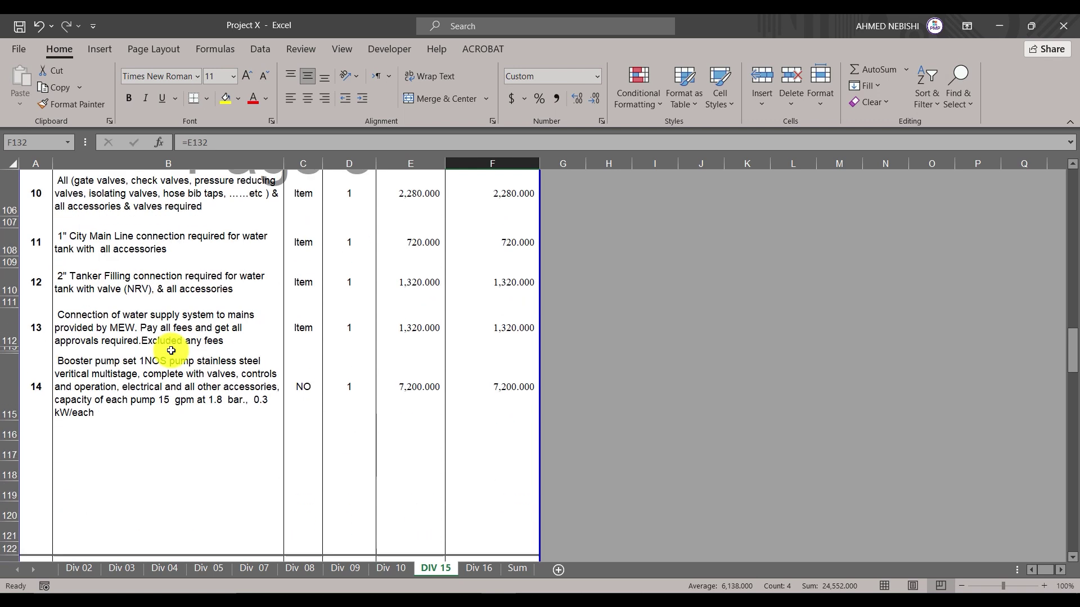
scroll(247, 286, "down", 10)
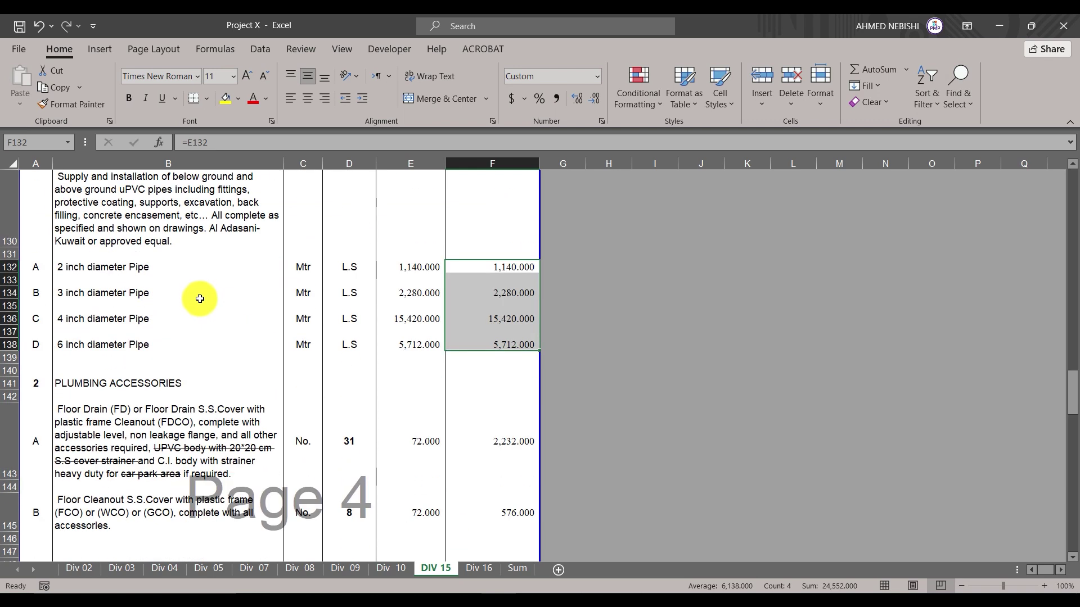
scroll(79, 281, "down", 6)
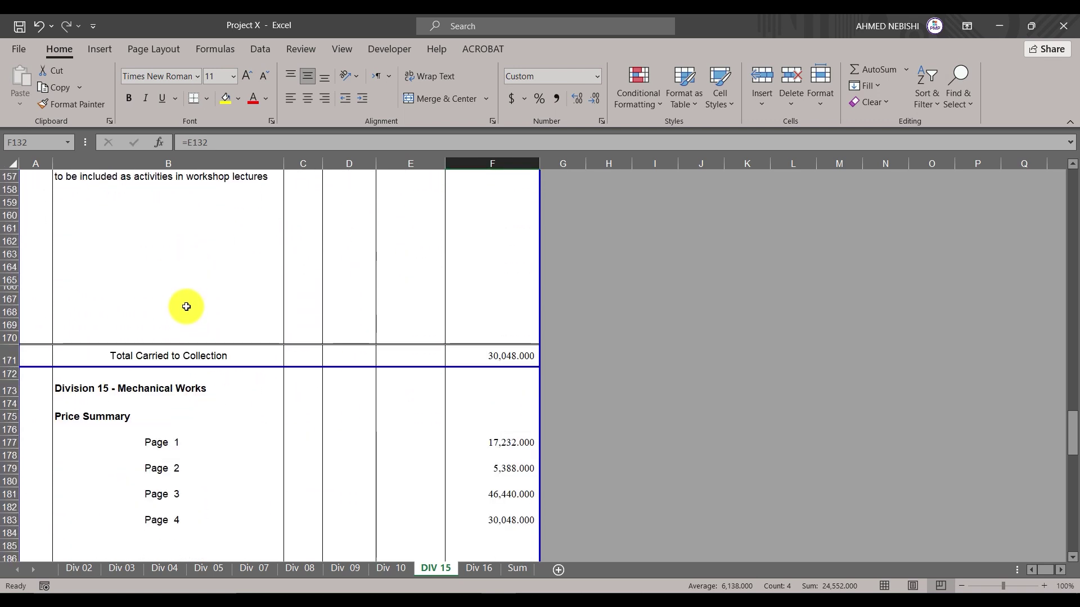
left_click(476, 568)
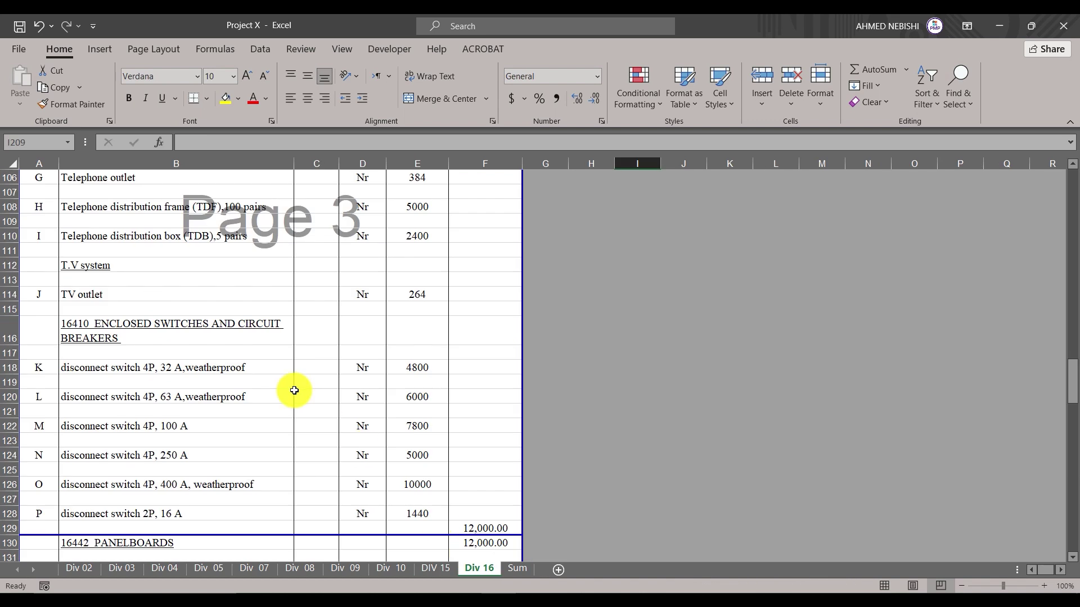
scroll(321, 414, "up", 10)
scroll(321, 429, "up", 15)
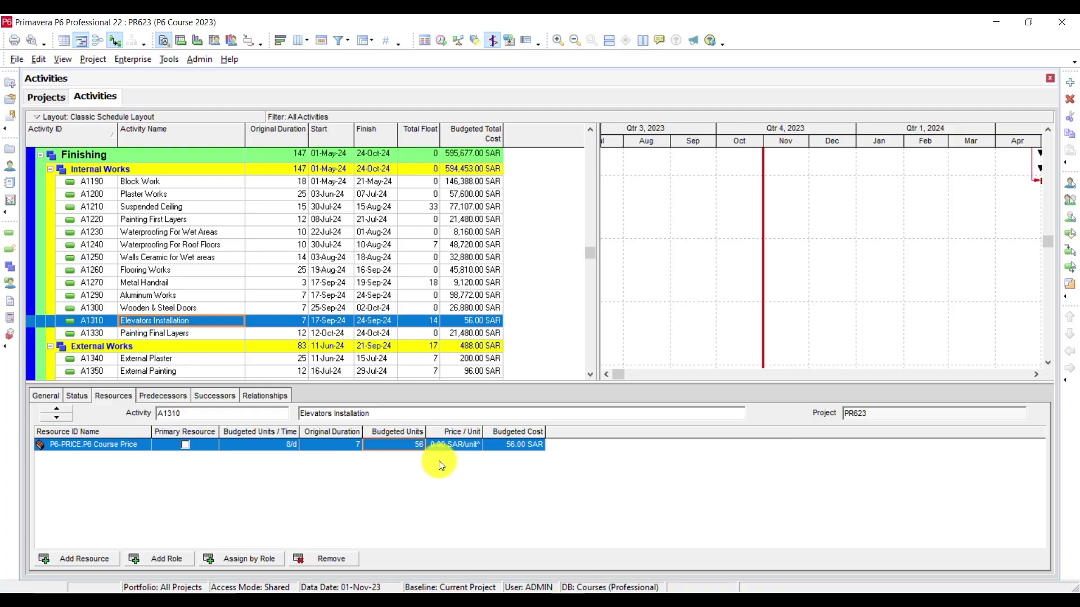
Step: Switch to P6, set the Elevators Installation (A1310) budgeted units to 40000 and check the Painting Final Layers (A1330) cost
scroll(374, 348, "down", 1)
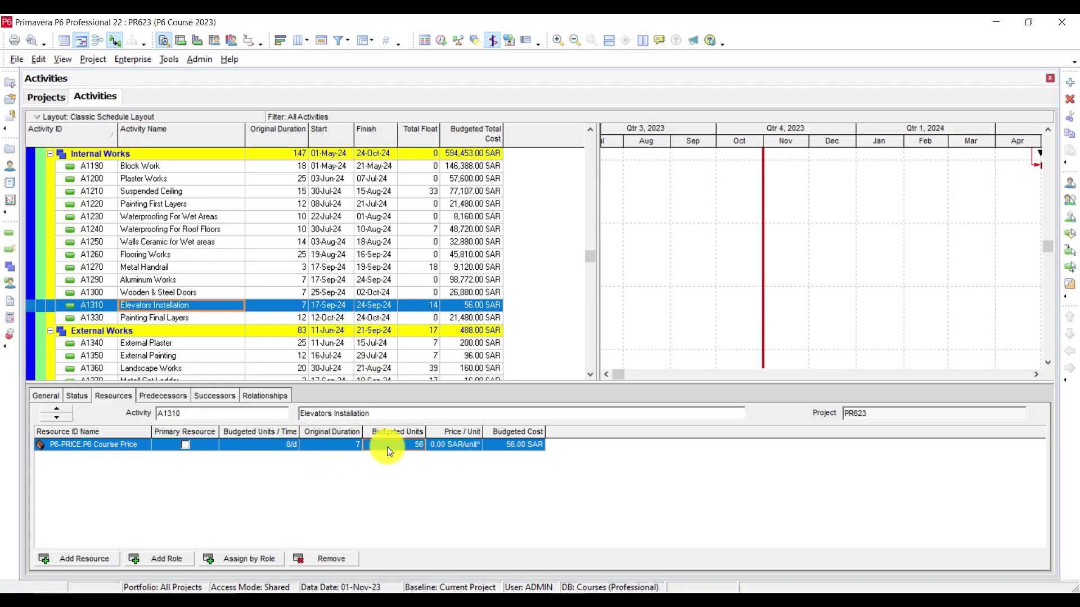
left_click(410, 446)
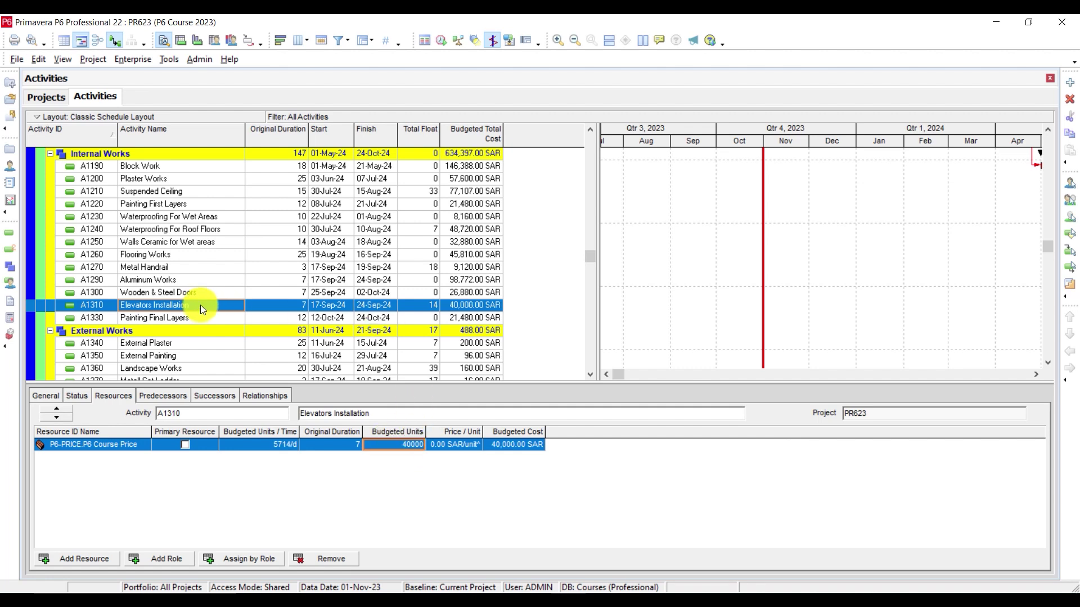
left_click(182, 319)
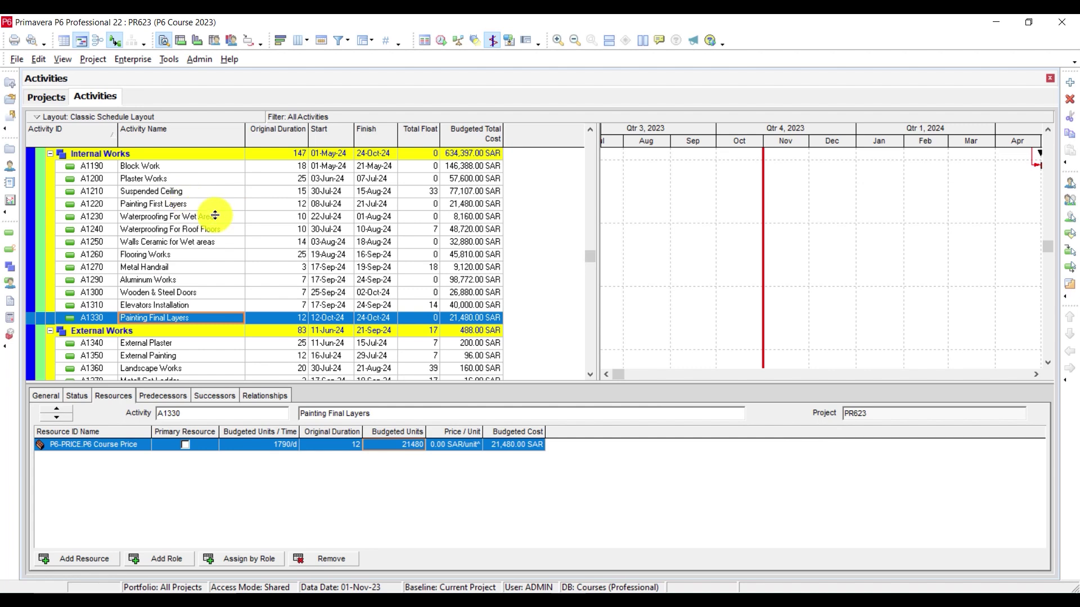
scroll(225, 222, "up", 2)
scroll(267, 231, "down", 1)
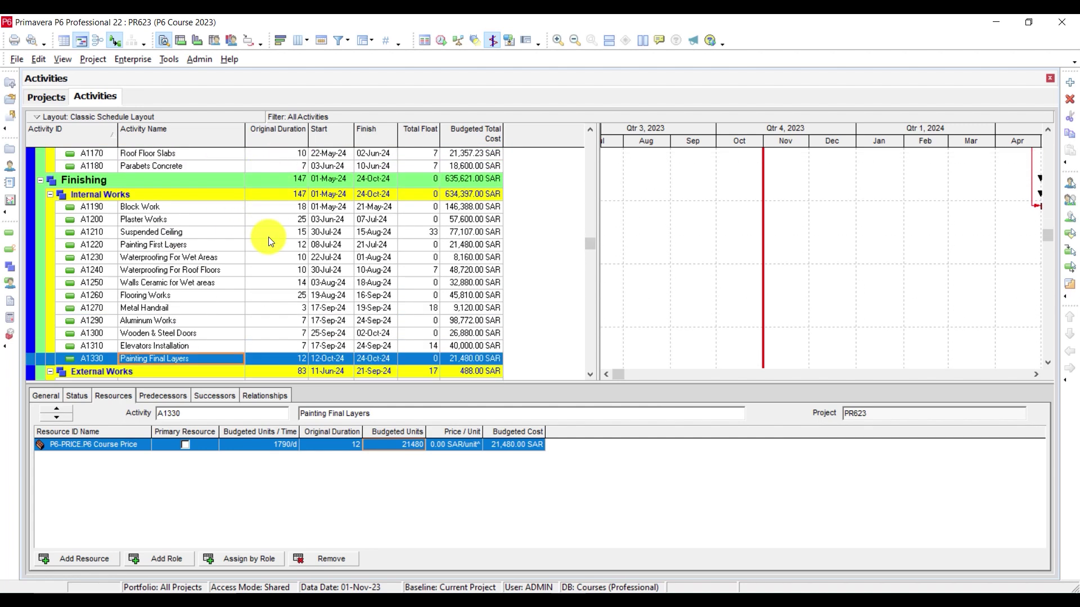